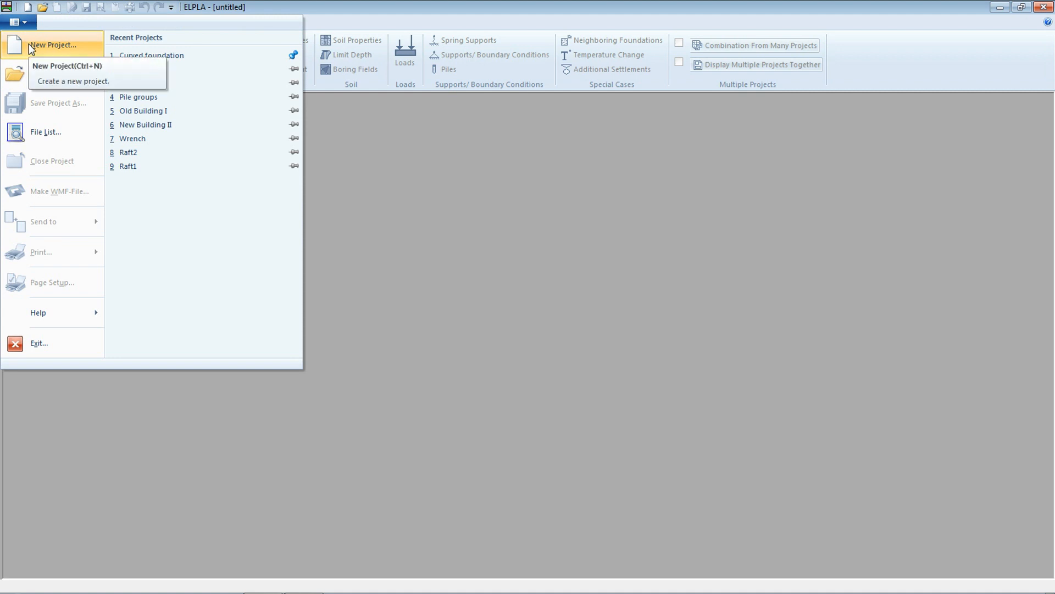
# - Create a new slab foundation project using method 6, Modulus of Compressibility (Iteration), with a layered soil model and an unsymmetrical system
pyautogui.click(29, 44)
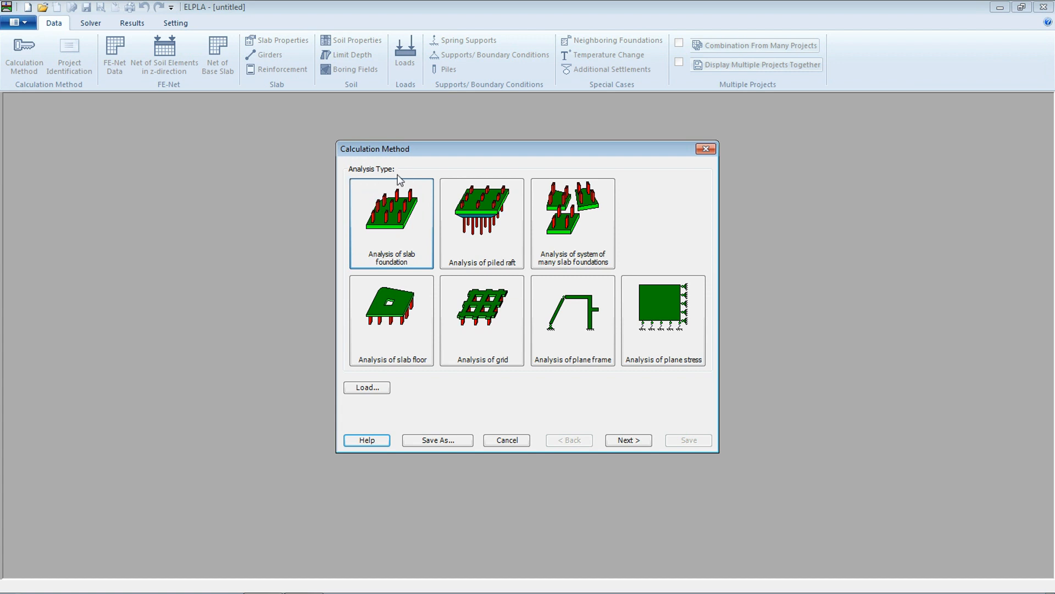
pyautogui.click(386, 222)
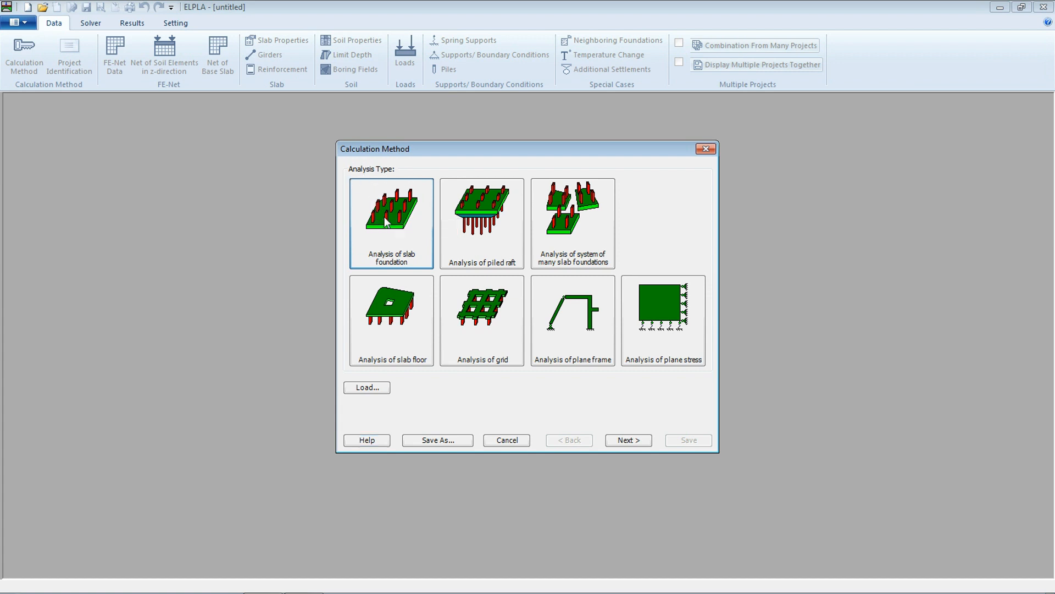
pyautogui.click(627, 440)
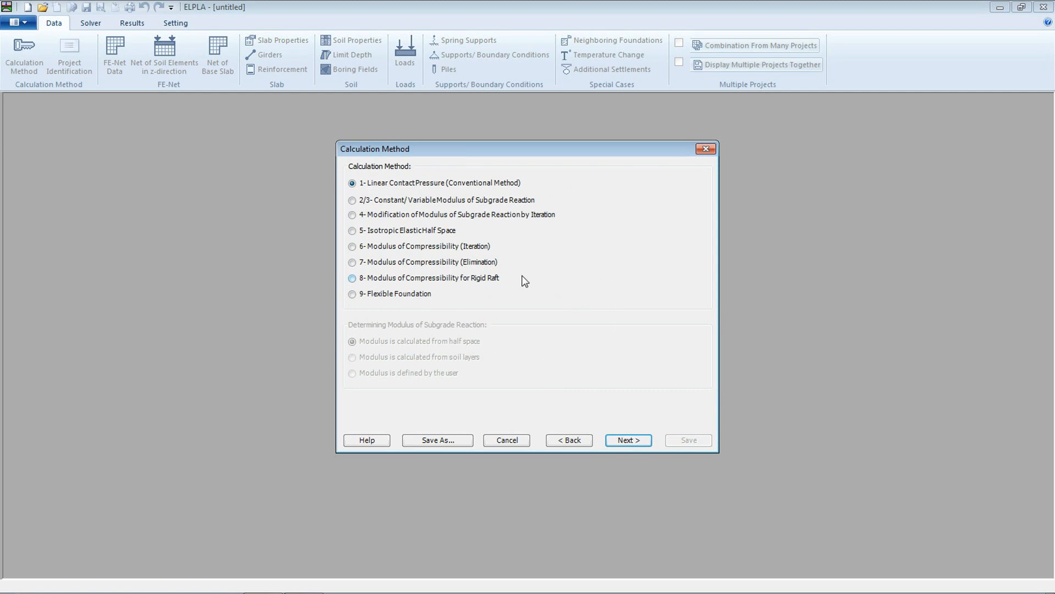
pyautogui.click(460, 249)
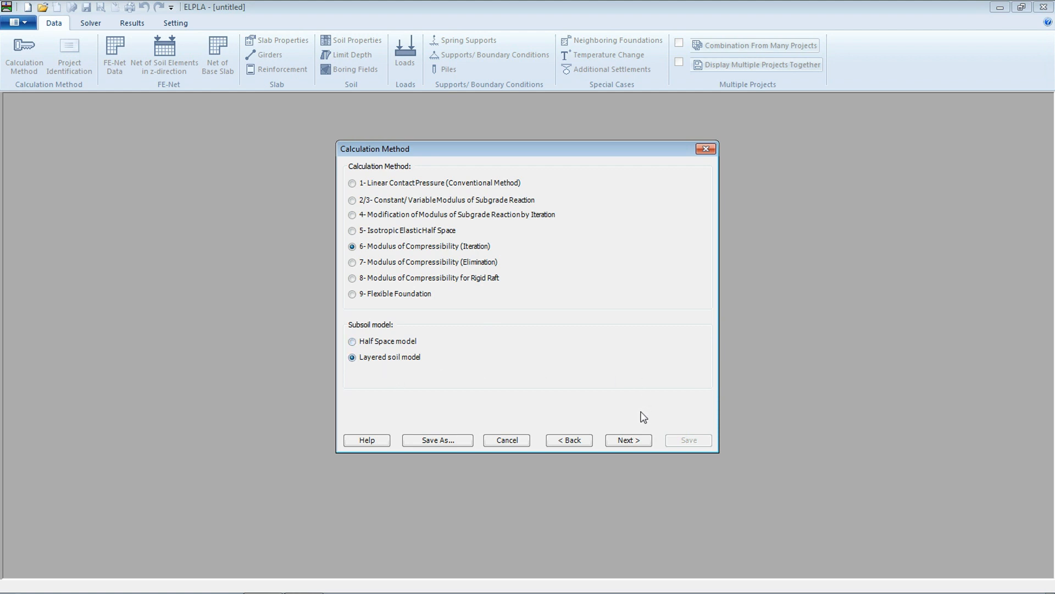
pyautogui.click(630, 441)
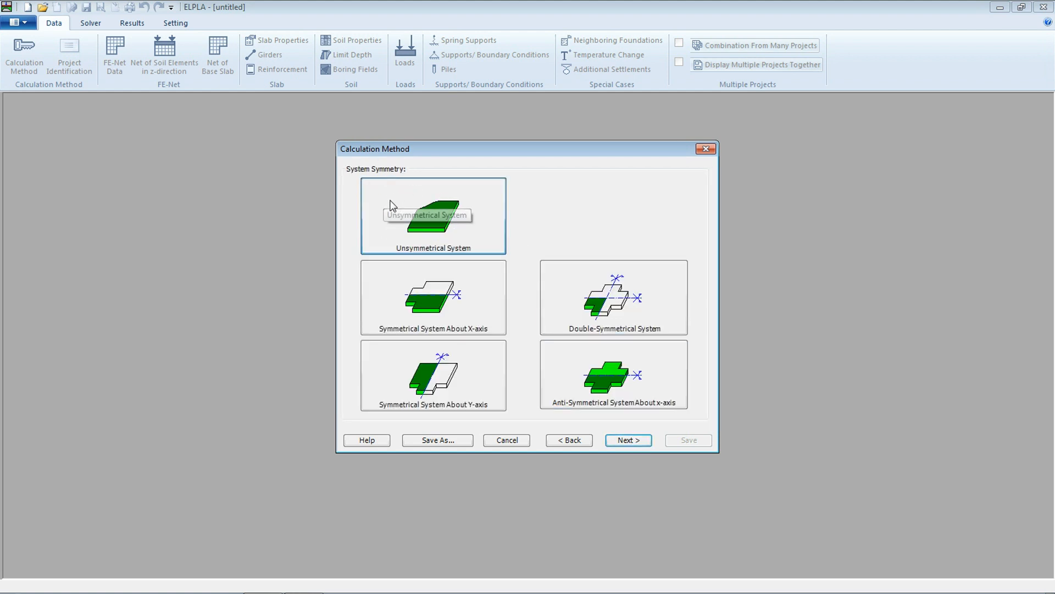
pyautogui.click(633, 442)
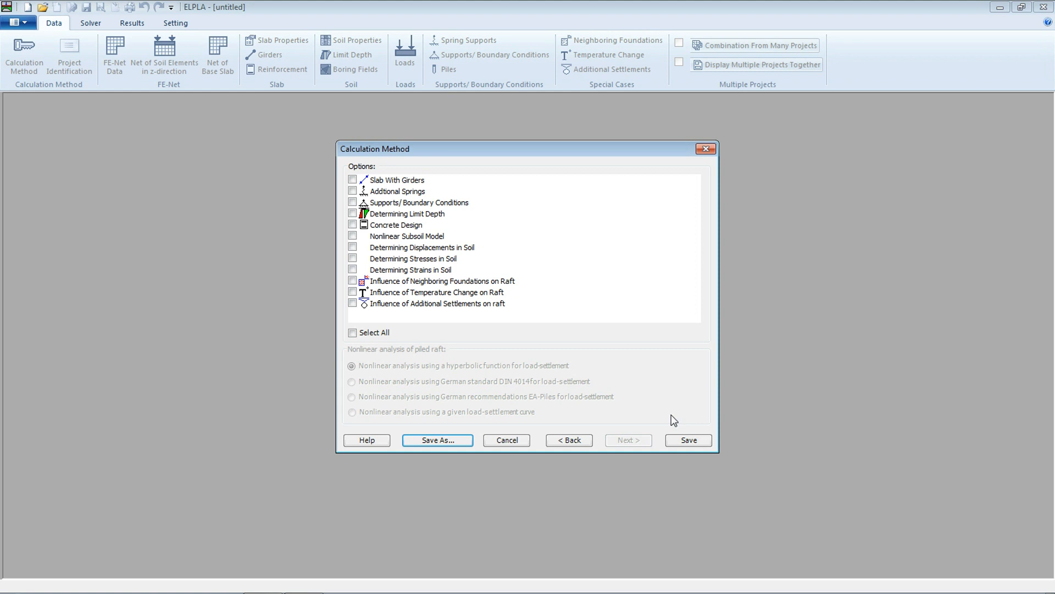
# - Save the project without extra analysis options as "Curved raft" in the Data folder under Downloads
pyautogui.click(675, 443)
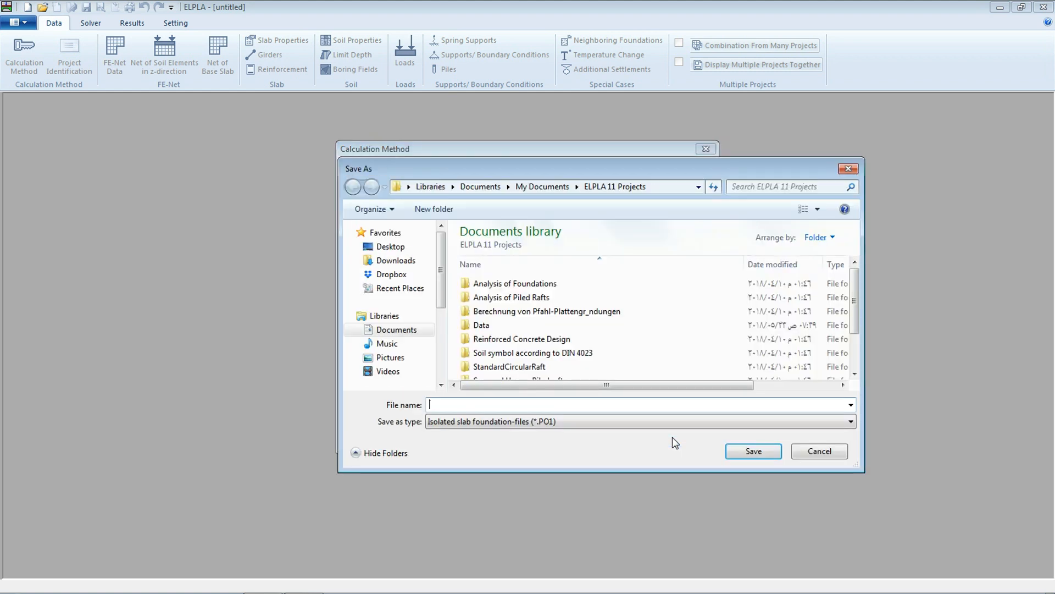
pyautogui.click(394, 261)
pyautogui.doubleClick(482, 245)
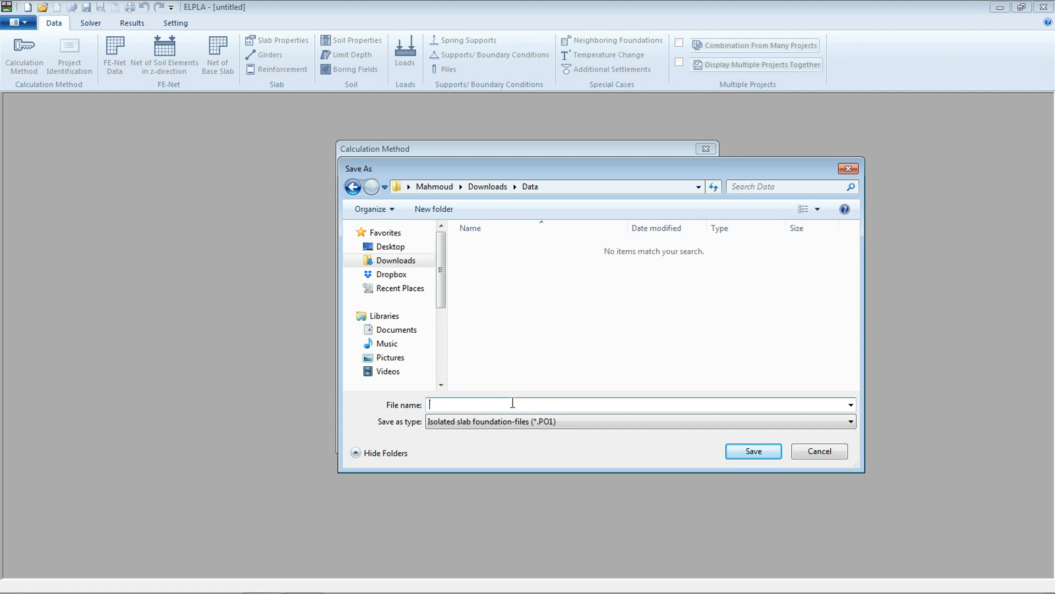
pyautogui.write('Curved raft')
pyautogui.click(753, 452)
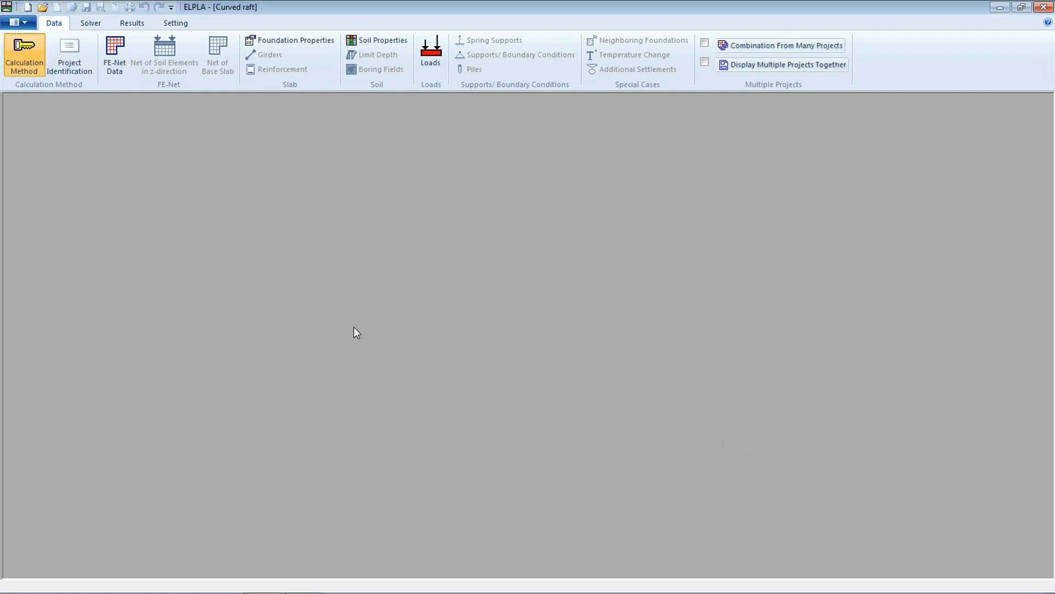
# - Fill in the project identification with title "Analysis of raft with straight and curved borders" and project "Tutorial Manuall", and save it
pyautogui.click(80, 68)
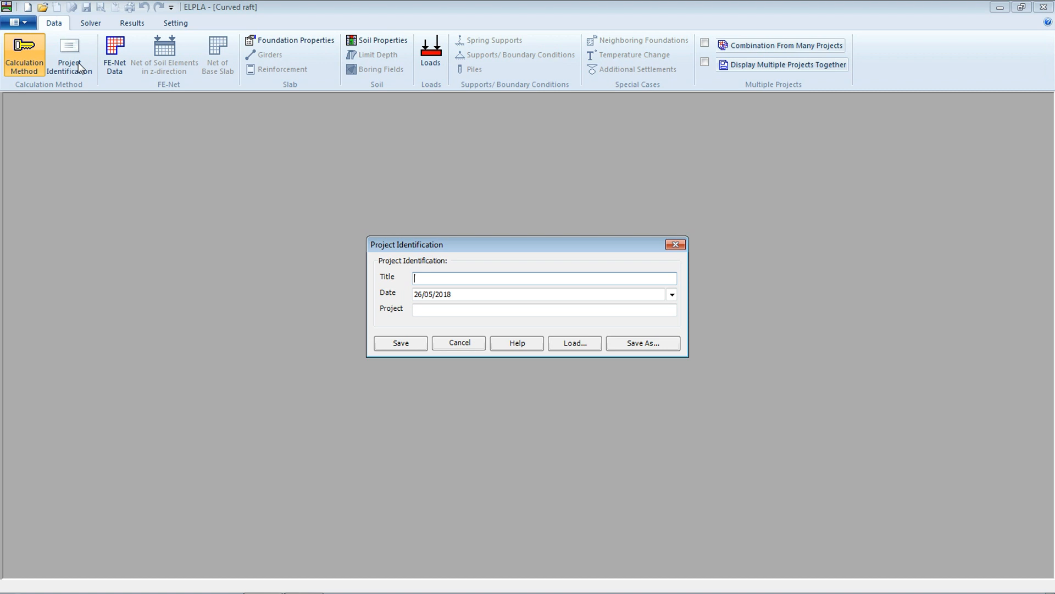
pyautogui.write('Analysis of raft with straight a')
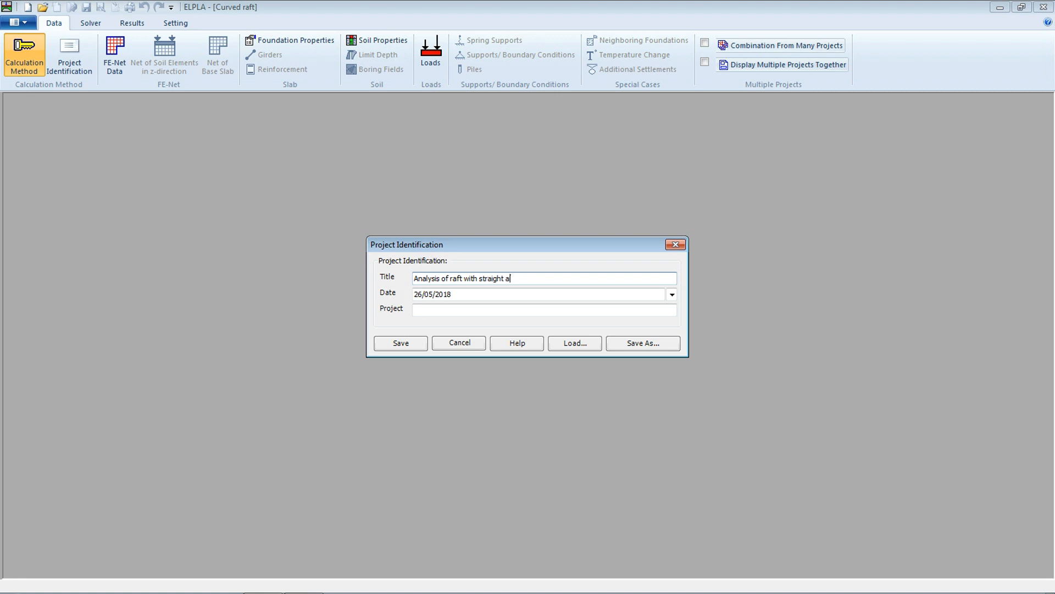
pyautogui.write('nd curved borders')
pyautogui.click(418, 310)
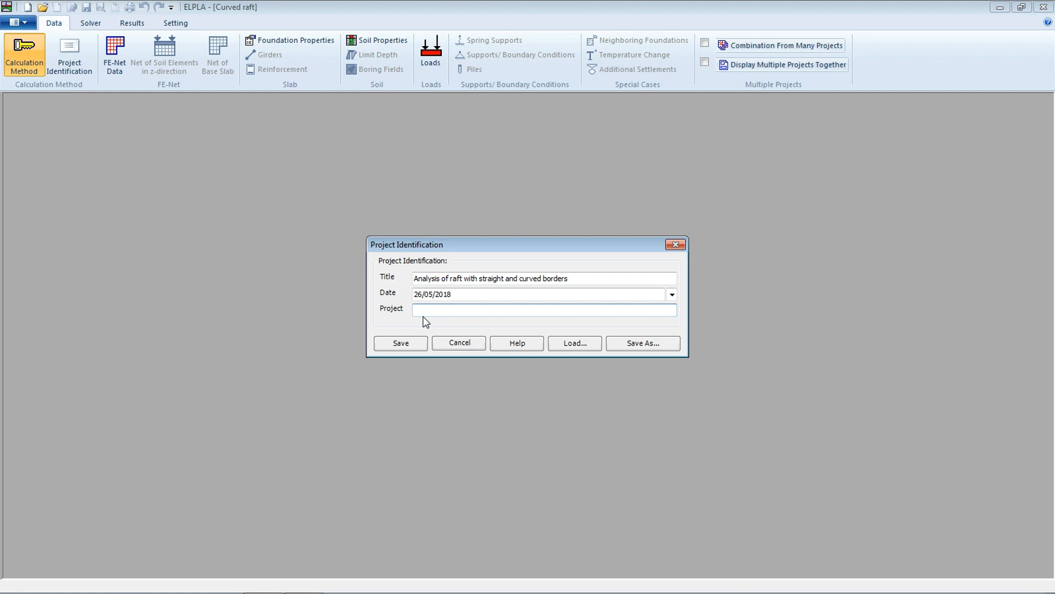
pyautogui.write('Tutorial Manuall')
pyautogui.click(396, 346)
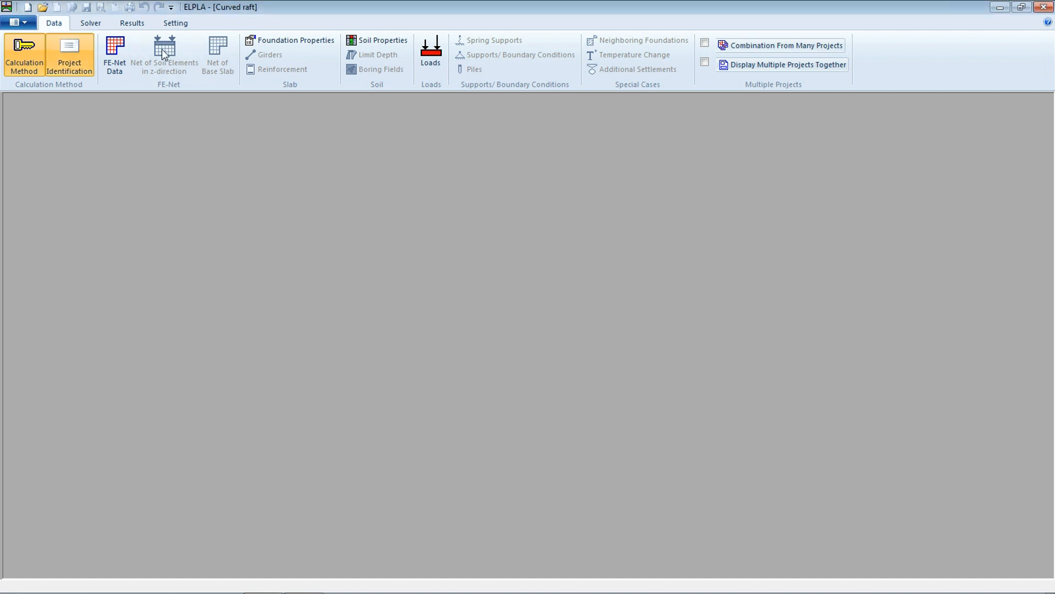
# - Define an FE-net for an irregular slab with rectangular elements, using 17 grid intervals in X and 10 in Y
pyautogui.click(116, 58)
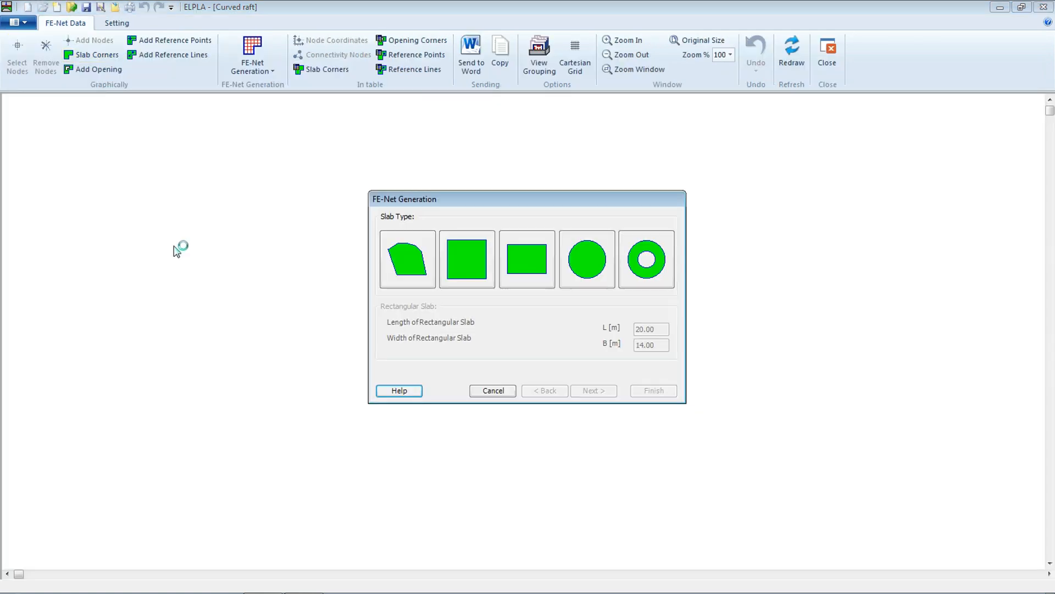
pyautogui.click(415, 286)
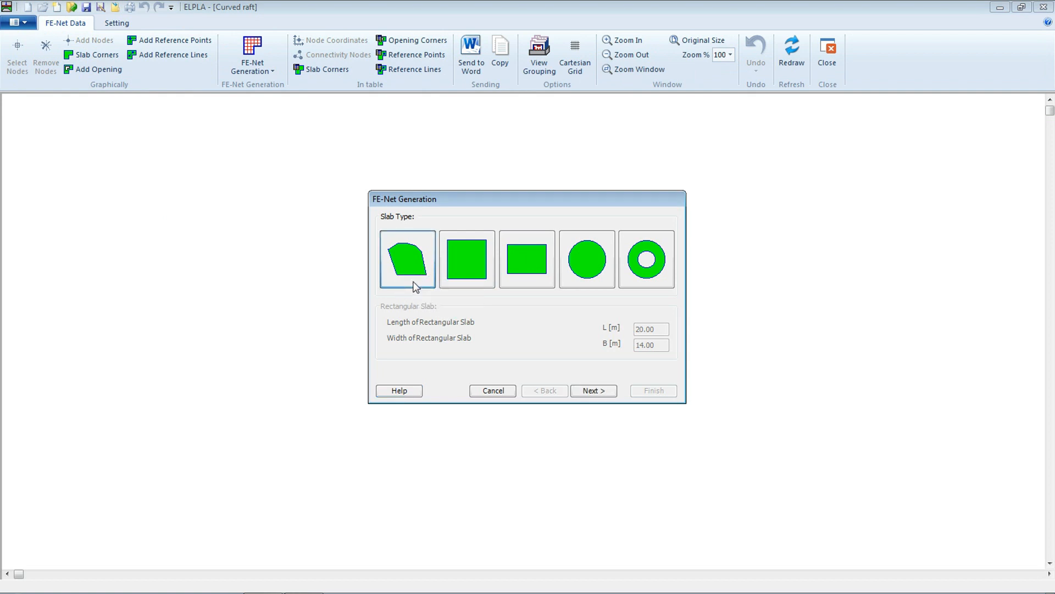
pyautogui.click(604, 391)
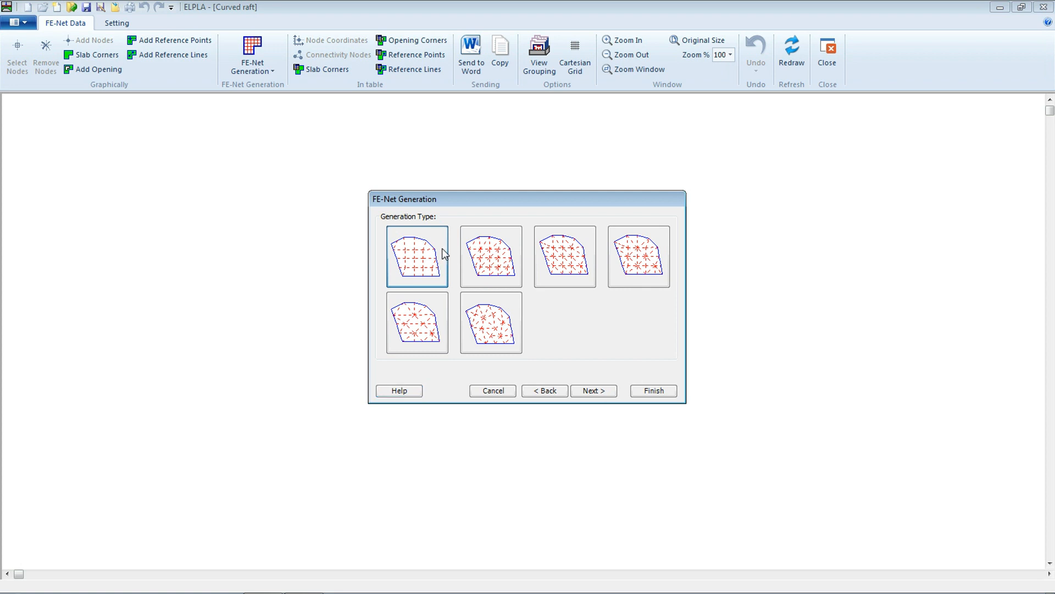
pyautogui.click(594, 392)
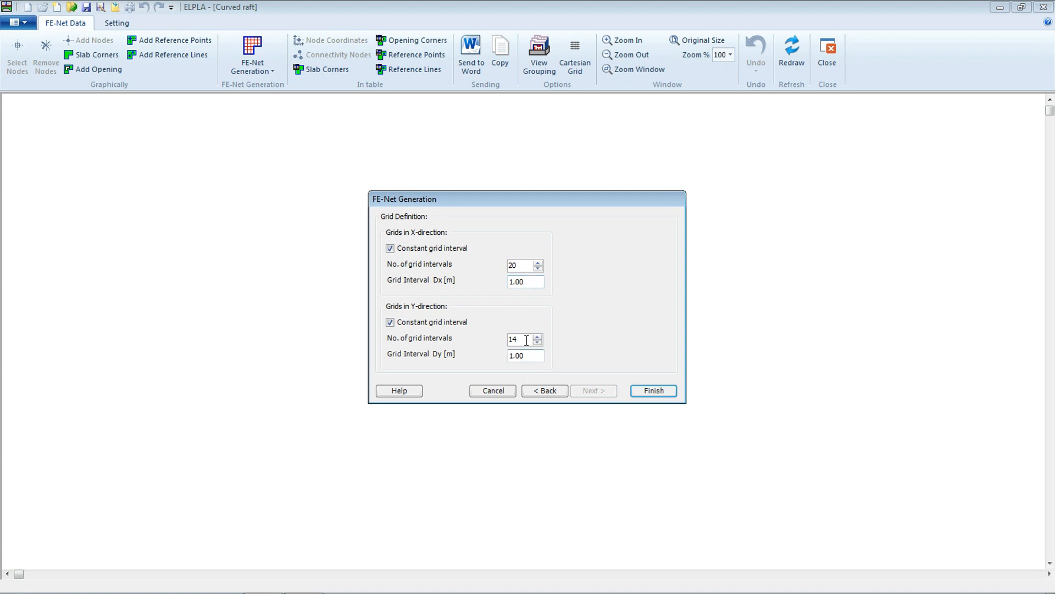
pyautogui.doubleClick(526, 266)
pyautogui.write('17')
pyautogui.doubleClick(527, 340)
pyautogui.write('10')
pyautogui.click(662, 392)
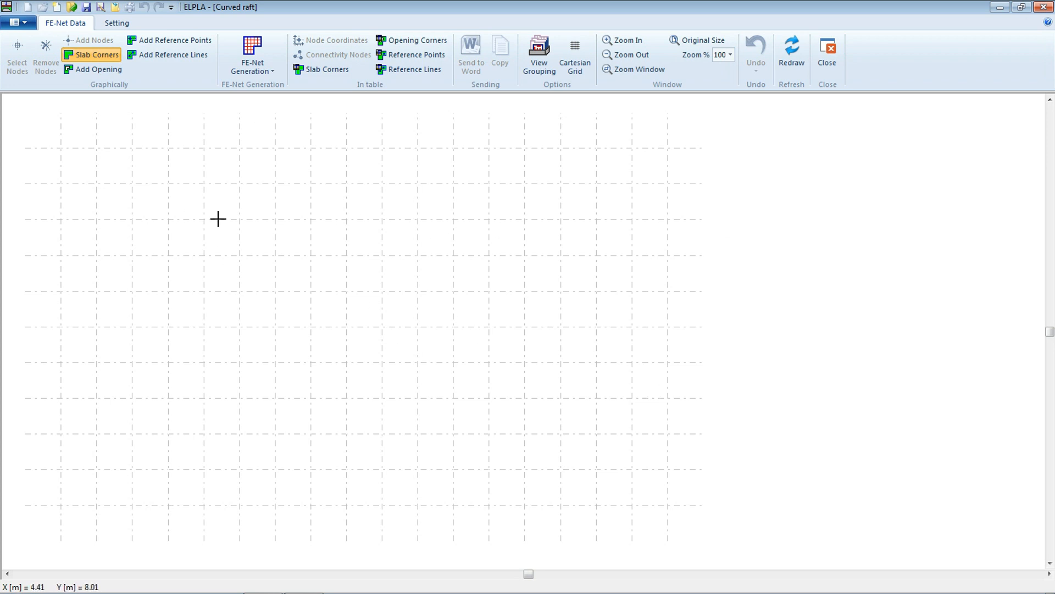
# - Draw the slab outline on the grid from (0, 0) to (12, 0), along a semicircular arc to (12, 10), then to (5, 10), and close it
pyautogui.click(86, 55)
pyautogui.click(61, 505)
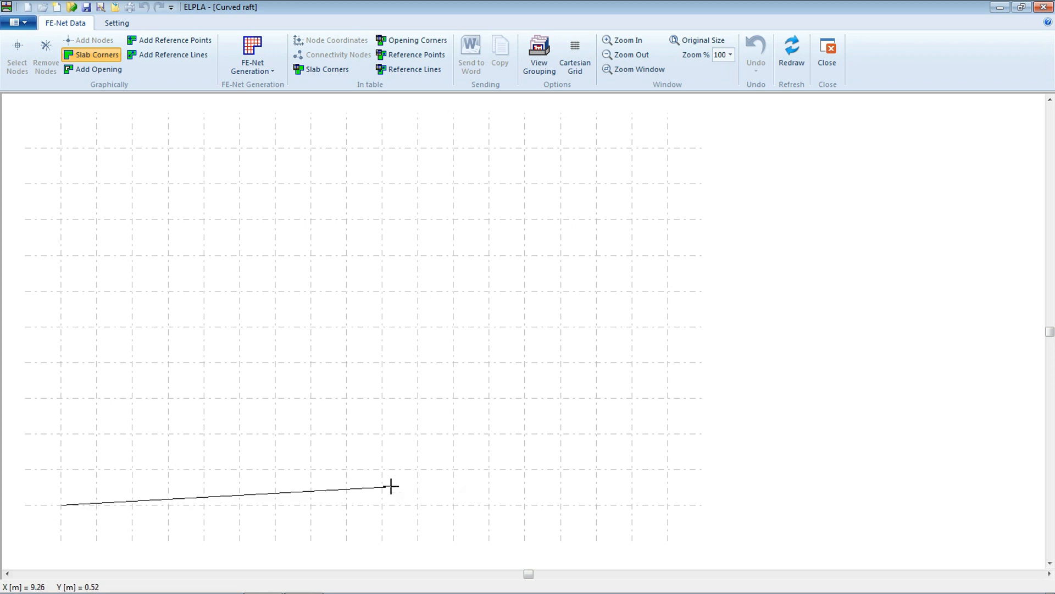
pyautogui.click(490, 504)
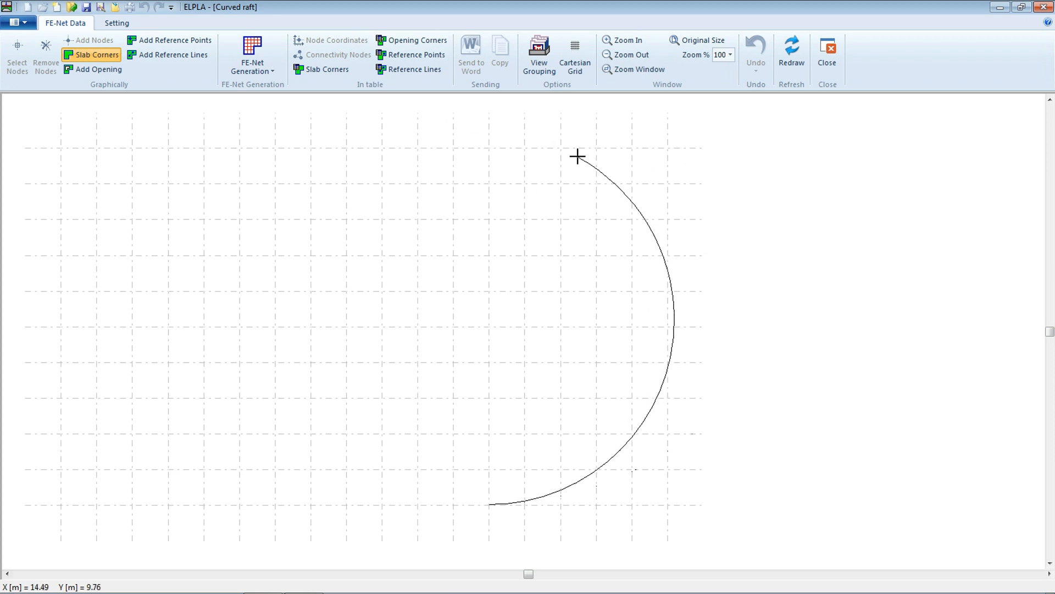
pyautogui.click(489, 147)
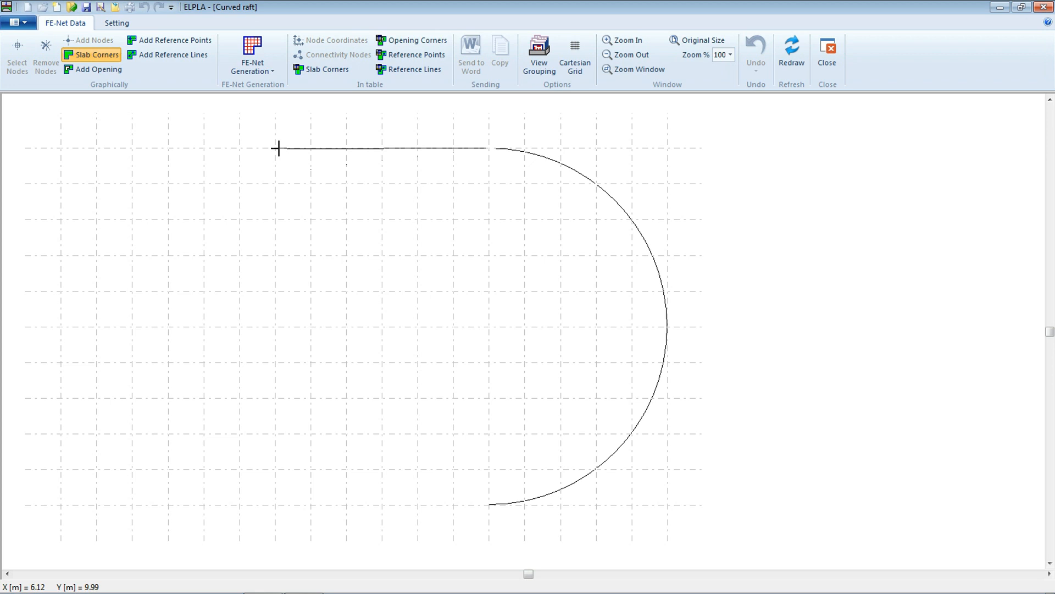
pyautogui.doubleClick(241, 148)
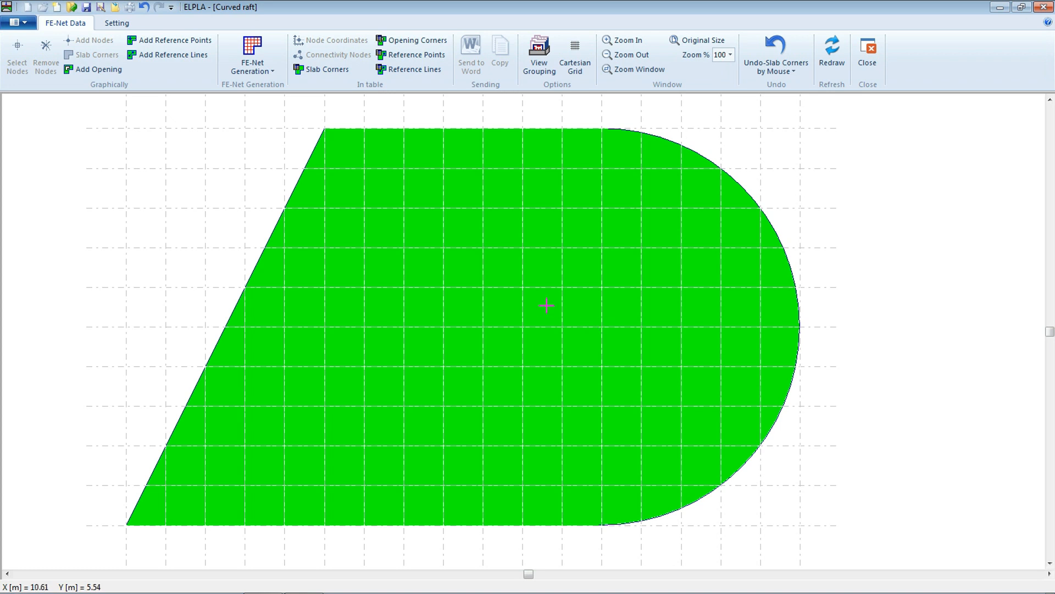
# - Generate the FE-net inside the slab outline and discard the mesh with a new generation
pyautogui.click(259, 68)
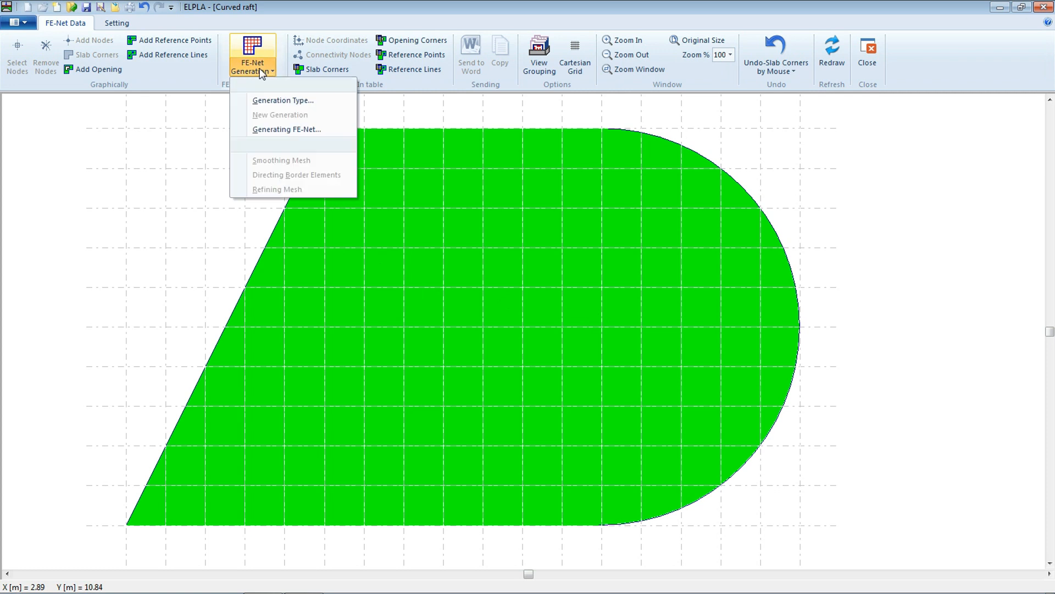
pyautogui.click(271, 130)
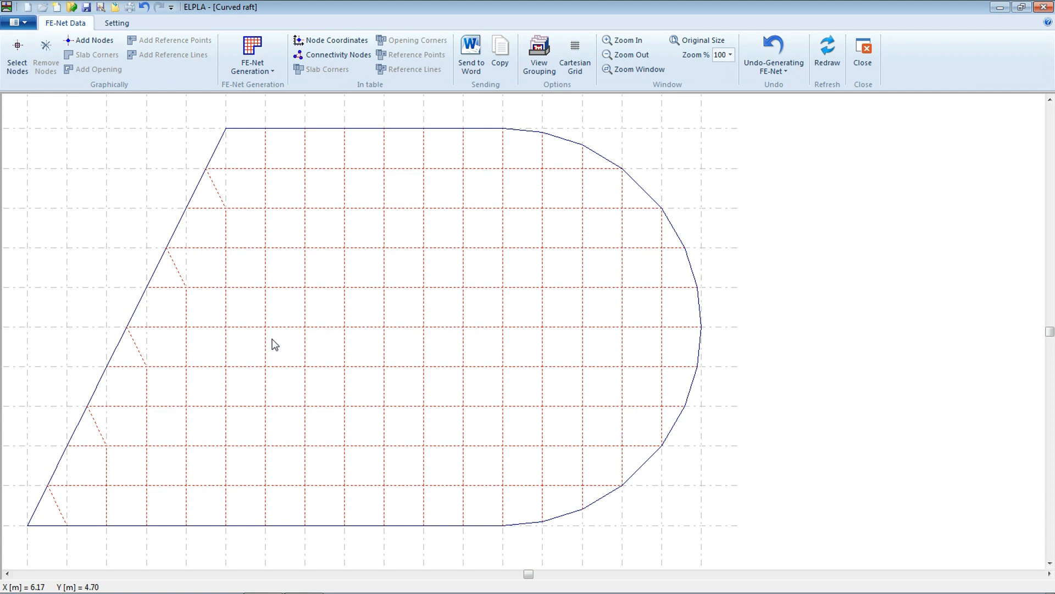
pyautogui.click(256, 71)
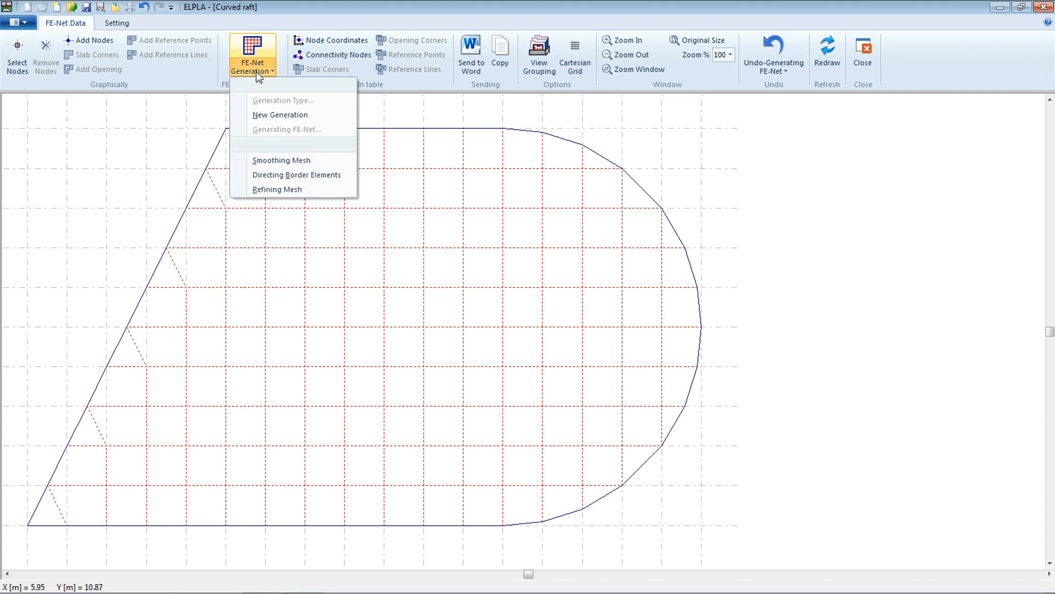
pyautogui.click(264, 115)
pyautogui.click(560, 349)
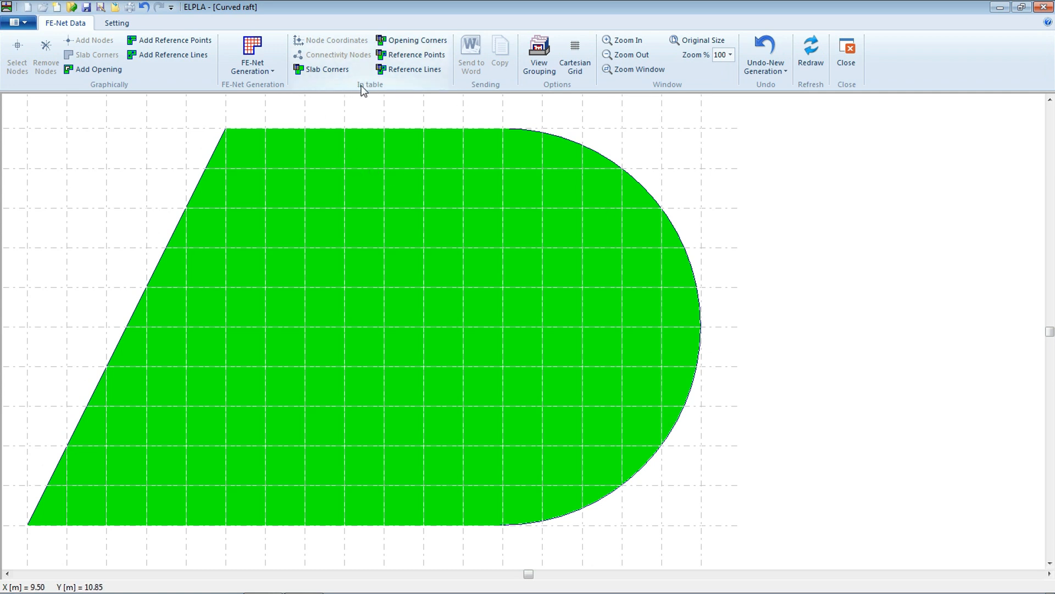
# - Clear all existing slab corner segments by starting a new corner definition and accept it
pyautogui.click(312, 69)
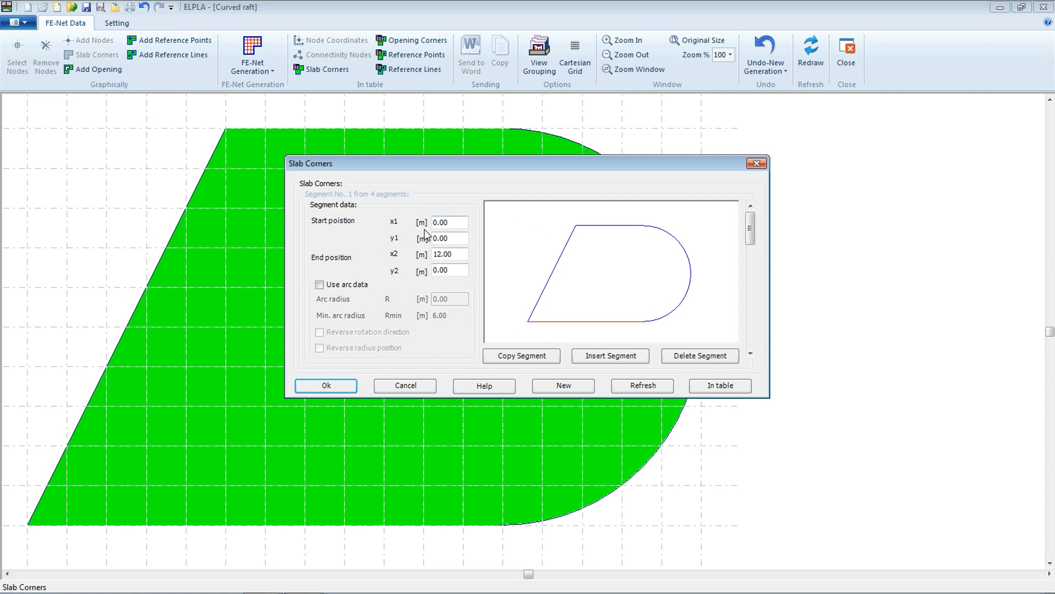
pyautogui.click(455, 222)
pyautogui.click(565, 389)
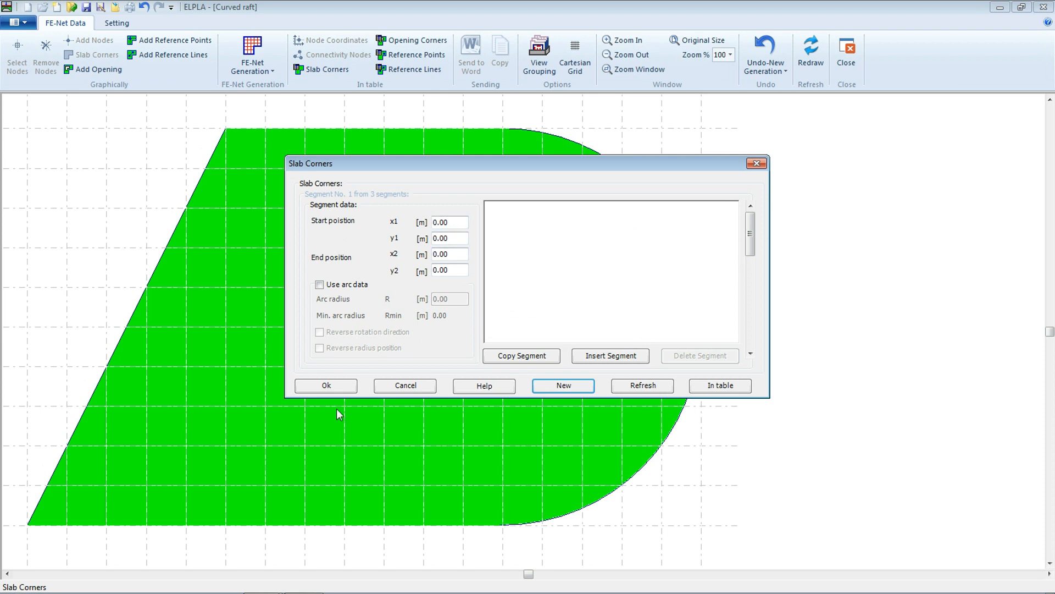
pyautogui.click(330, 387)
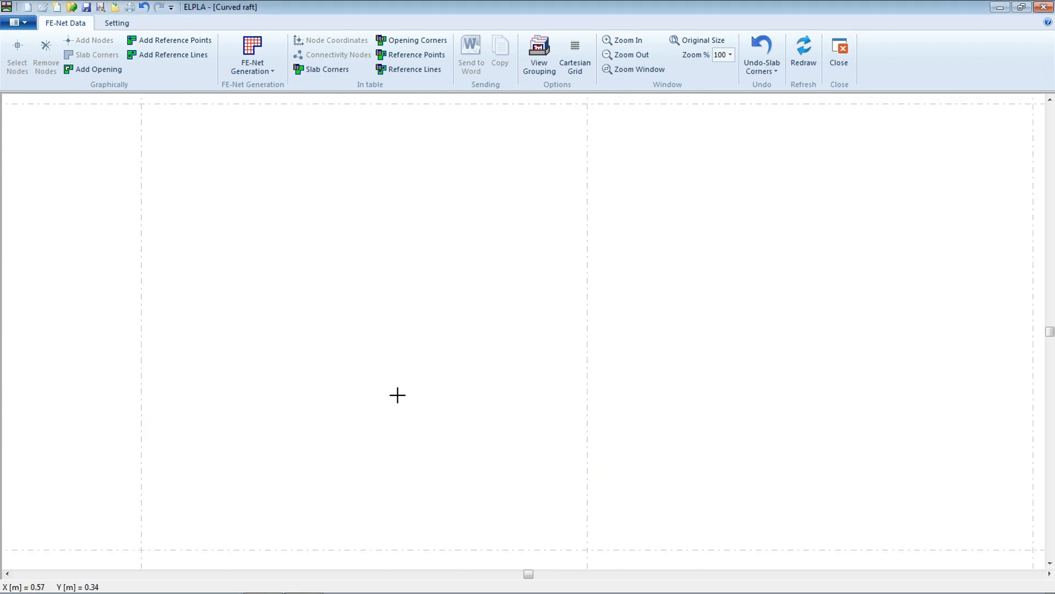
# - Reopen the slab corner data, insert one extra segment, and define the first segment from (0, 0) to (12, 0) m
pyautogui.scroll(-3, 500, 325)
pyautogui.scroll(-2, 497, 281)
pyautogui.click(326, 76)
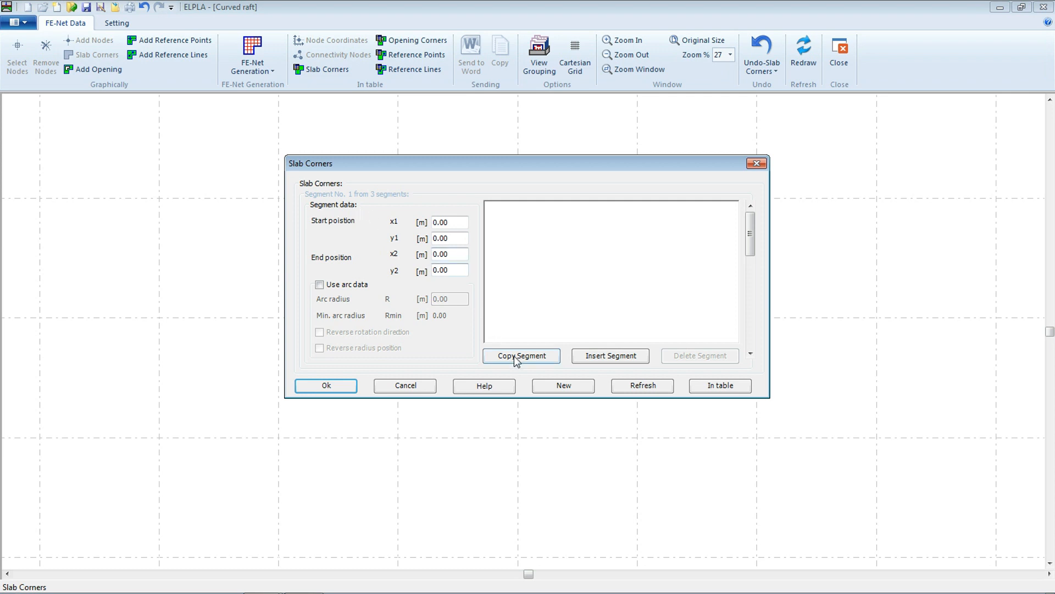
pyautogui.click(598, 356)
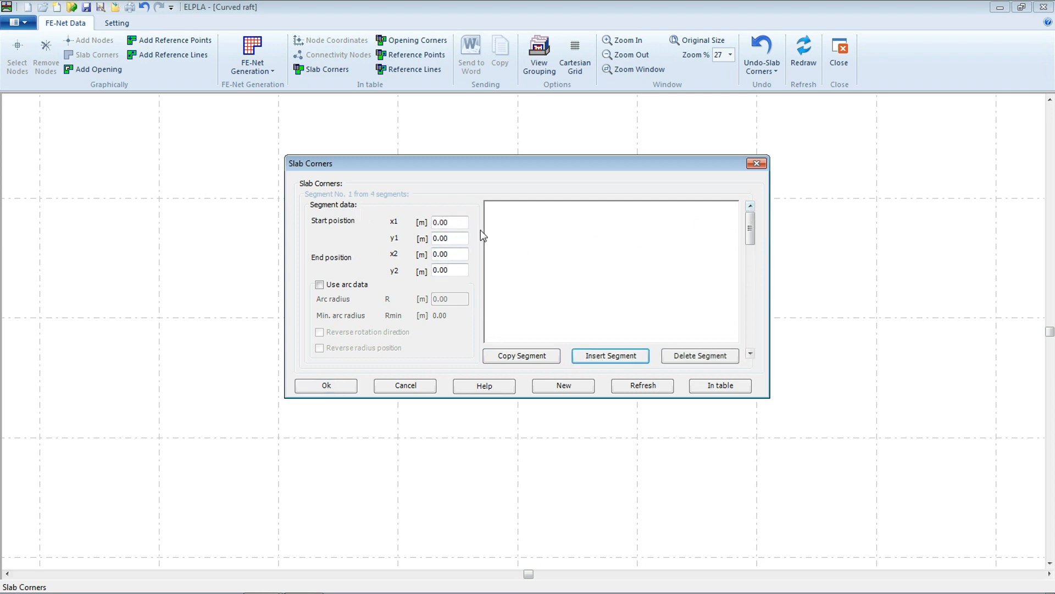
pyautogui.click(463, 223)
pyautogui.doubleClick(463, 223)
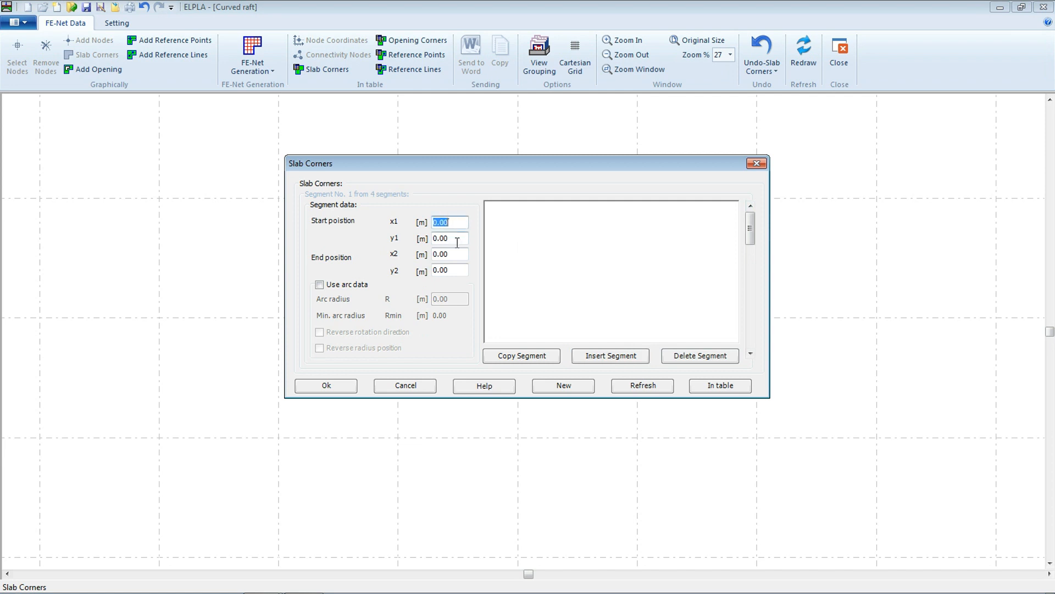
pyautogui.doubleClick(457, 240)
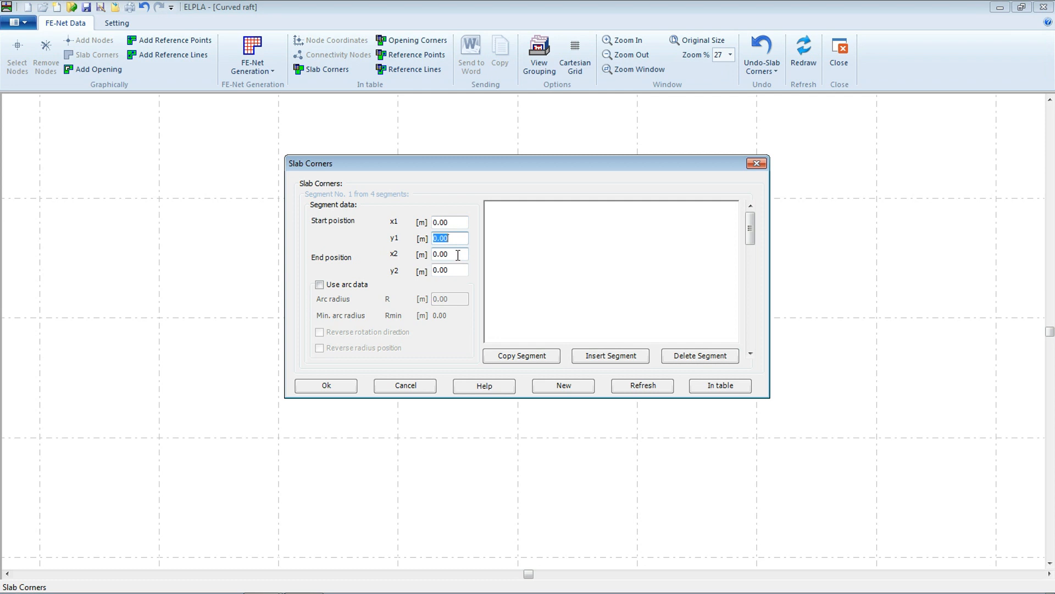
pyautogui.doubleClick(457, 255)
pyautogui.write('12')
# - Define the second slab segment as an arc ending at (12, 10) m with radius 5 m and reversed rotation direction
pyautogui.click(750, 352)
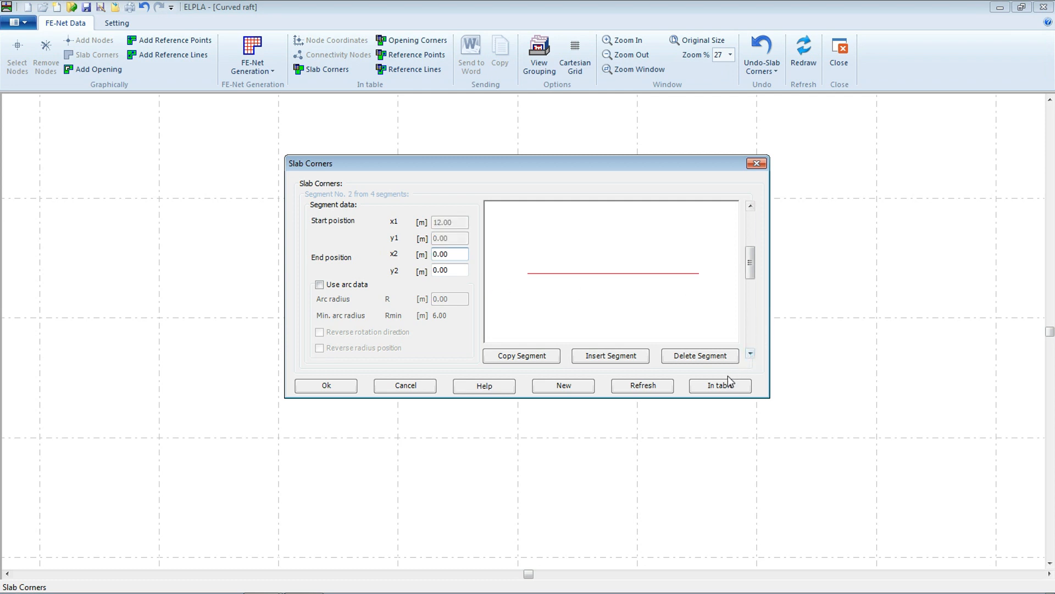
pyautogui.doubleClick(462, 254)
pyautogui.write('12')
pyautogui.doubleClick(460, 270)
pyautogui.write('10')
pyautogui.click(320, 284)
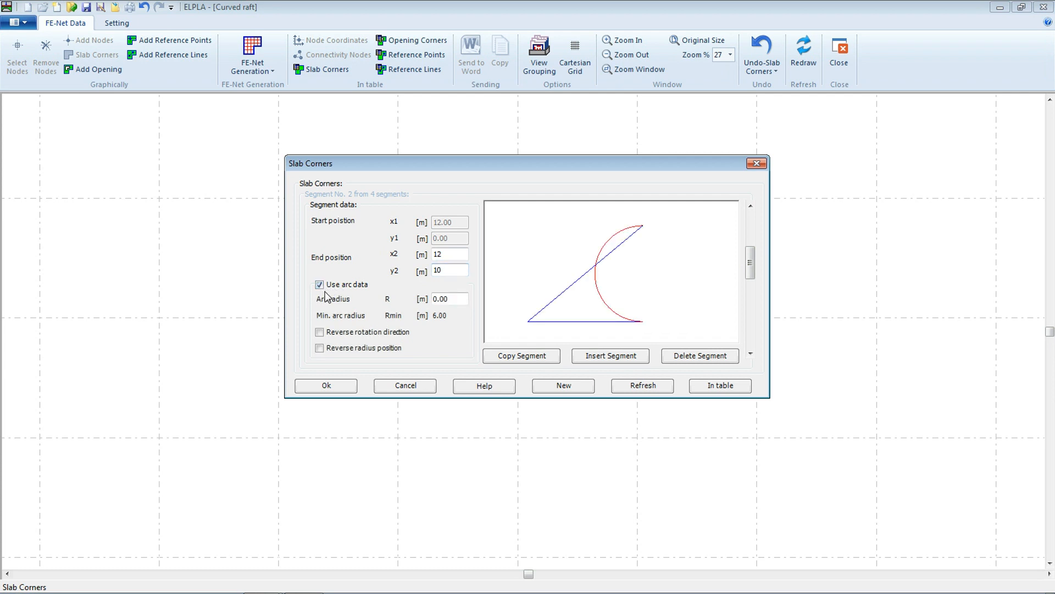
pyautogui.doubleClick(449, 299)
pyautogui.write('5')
pyautogui.click(319, 333)
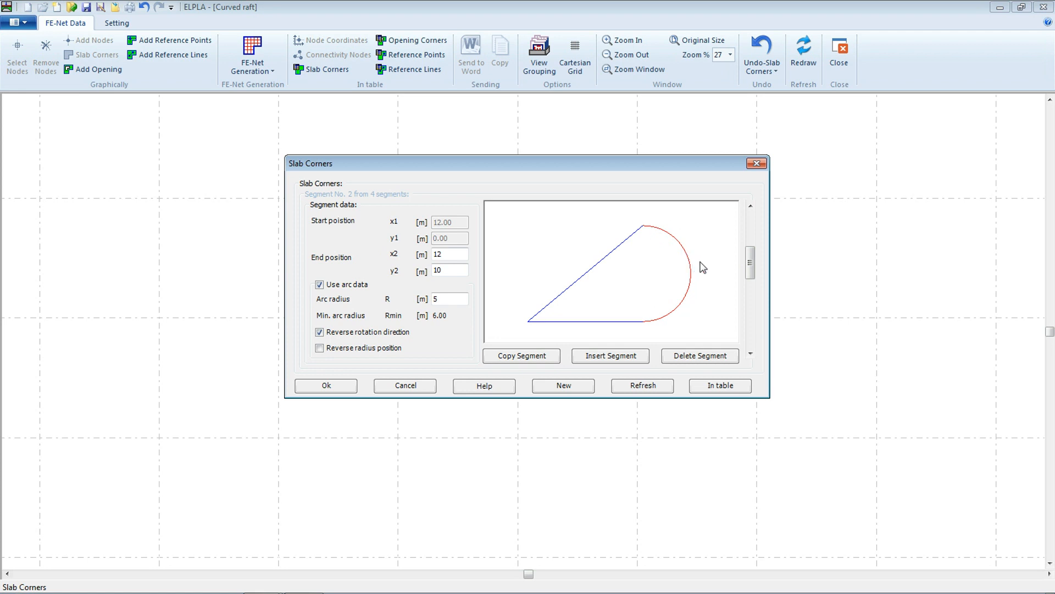
# - Set the third slab segment's end to (5, 10) m and accept the four-segment outline
pyautogui.click(750, 353)
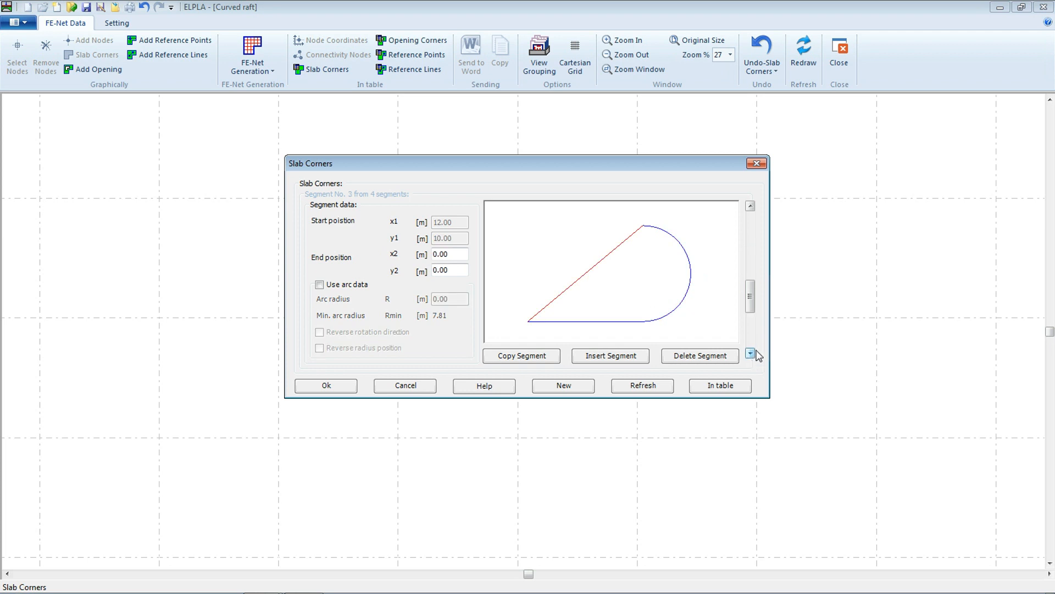
pyautogui.doubleClick(465, 257)
pyautogui.write('5')
pyautogui.doubleClick(442, 274)
pyautogui.write('10')
pyautogui.click(752, 354)
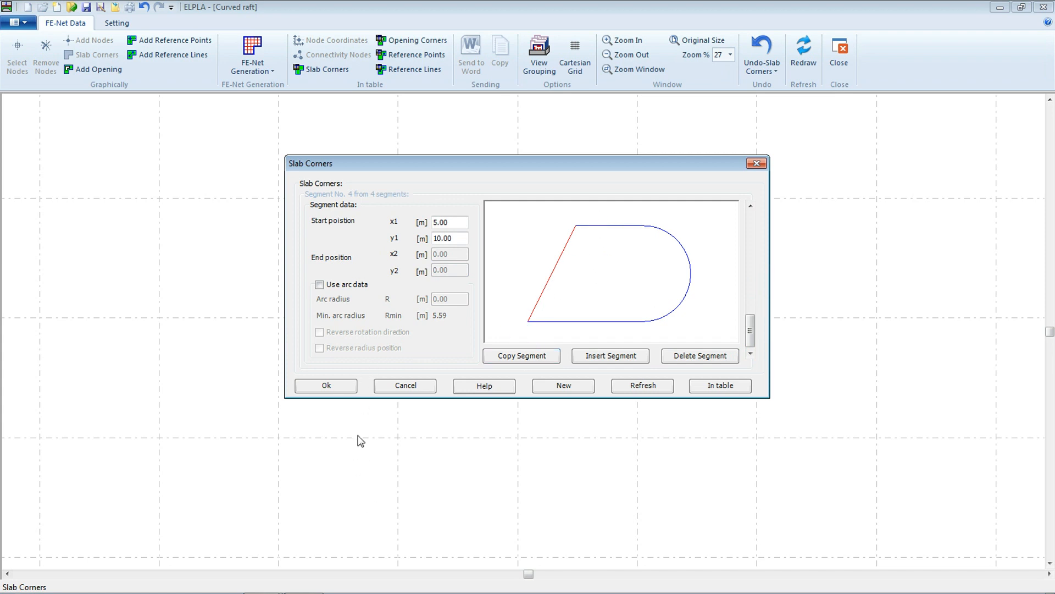
pyautogui.click(337, 388)
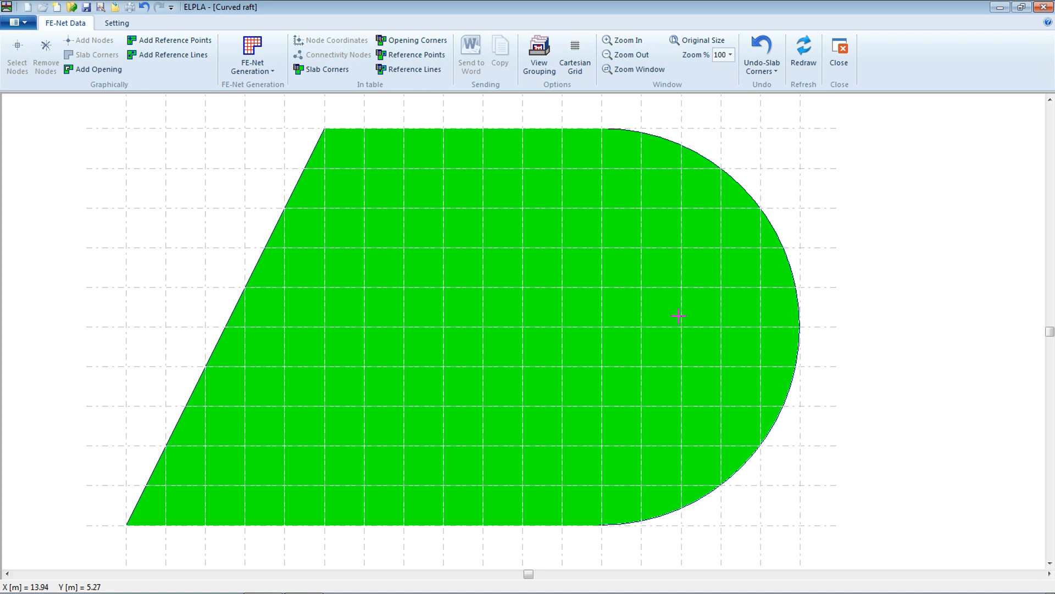
# - Reopen the slab corner data, clear its segments, and empty the corner table as well
pyautogui.click(304, 69)
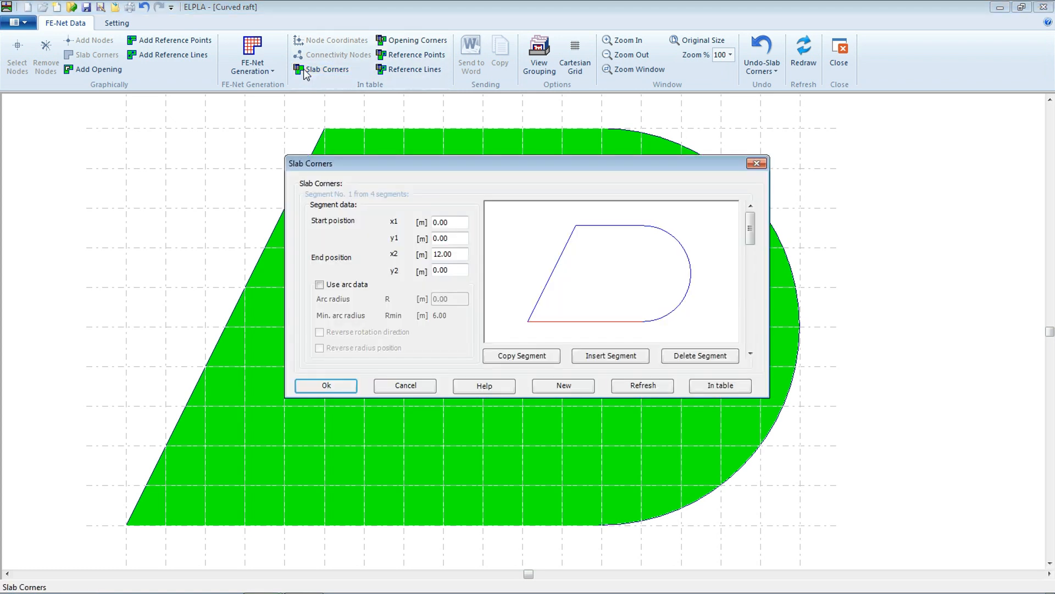
pyautogui.click(572, 387)
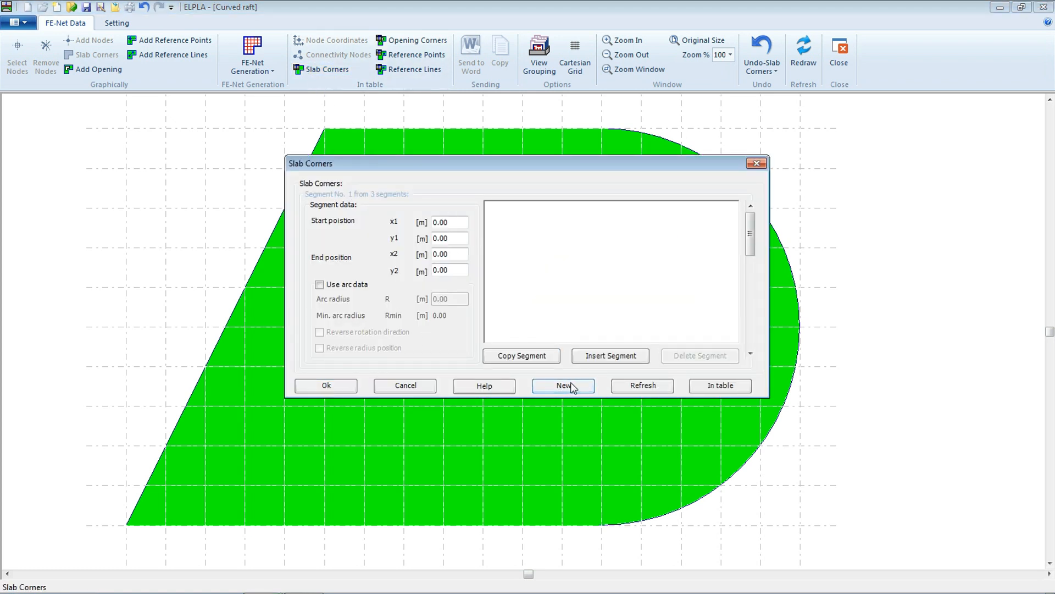
pyautogui.click(725, 389)
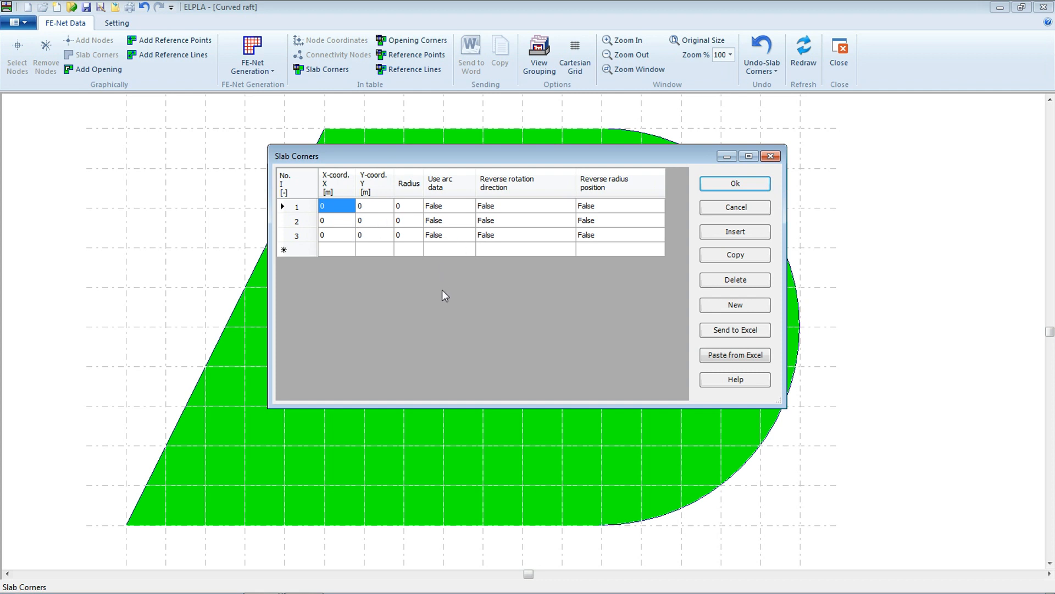
pyautogui.click(739, 307)
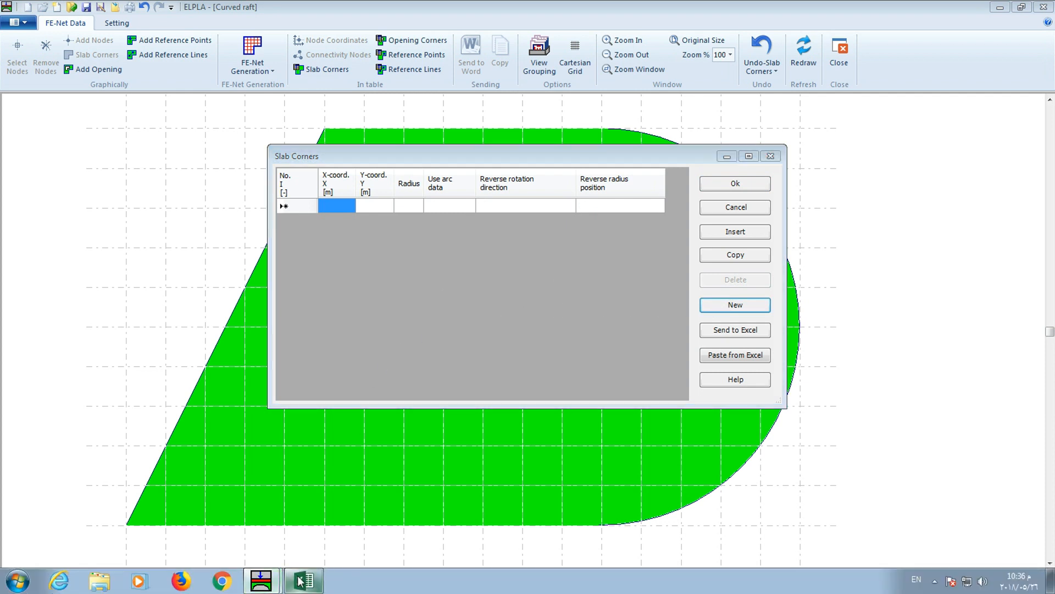
# - Switch to the Excel workbook Load and copy the slab corner data B2:G5 from the Border sheet
pyautogui.click(305, 581)
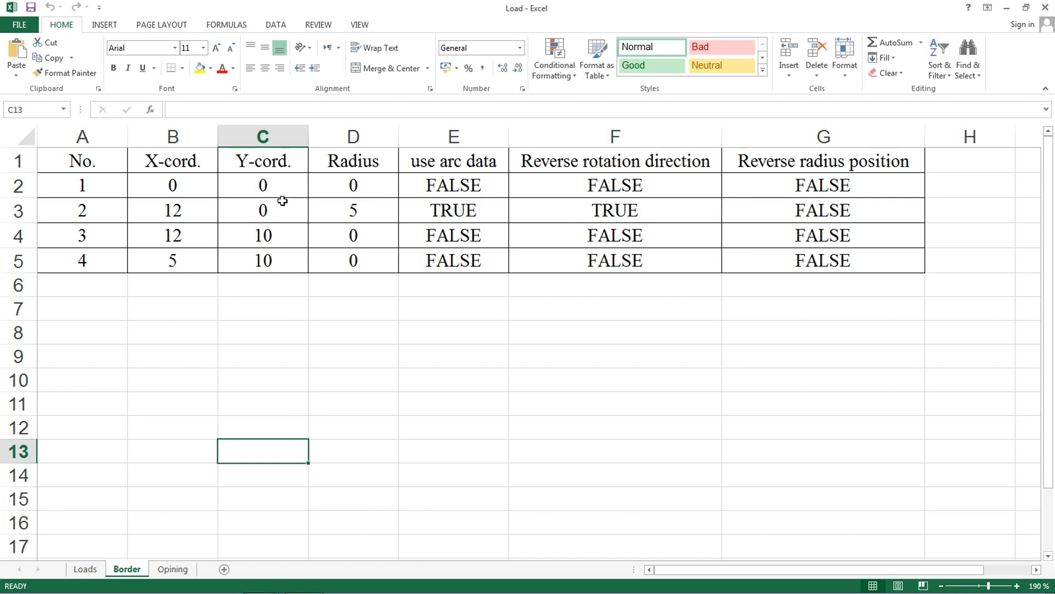
pyautogui.moveTo(155, 186); pyautogui.dragTo(801, 273)
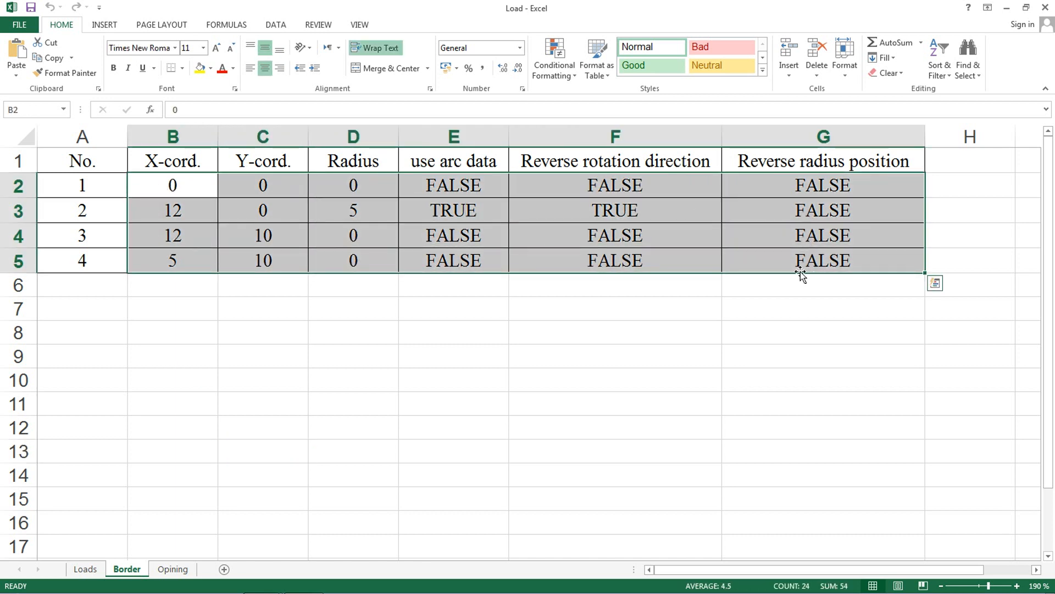
pyautogui.hotkey('ctrl', 'c')
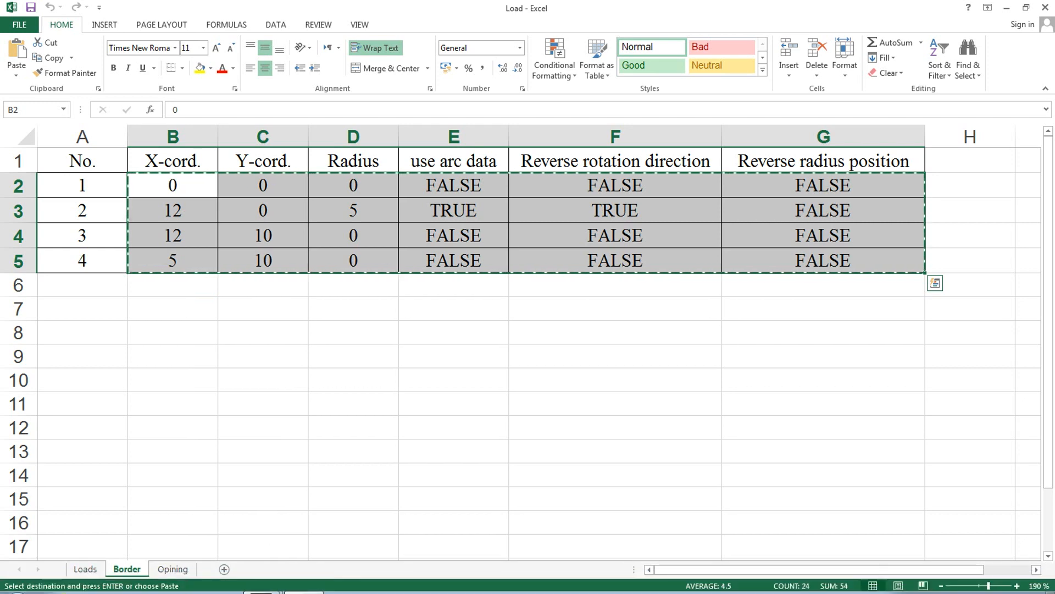
# - Switch back to ELPLA, paste the Excel data into the slab corner table, and accept the slab outline
pyautogui.click(261, 580)
pyautogui.click(281, 552)
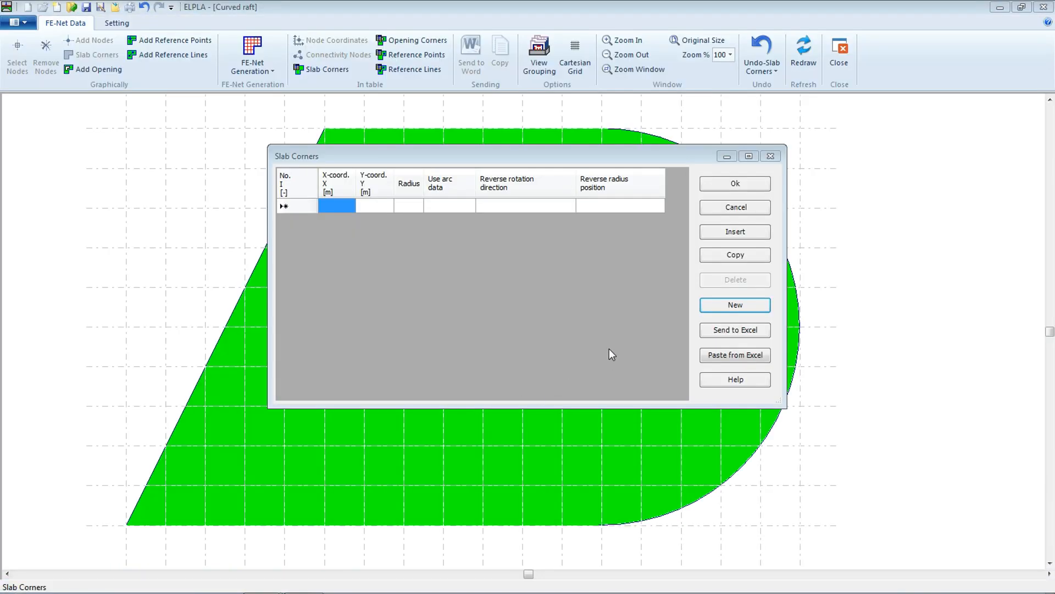
pyautogui.click(735, 355)
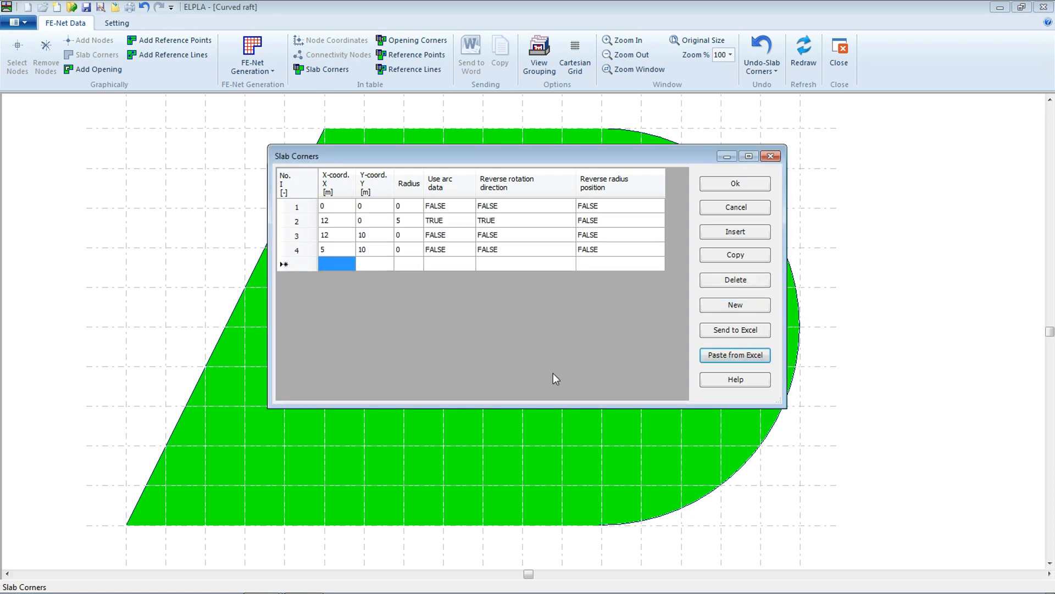
pyautogui.click(734, 185)
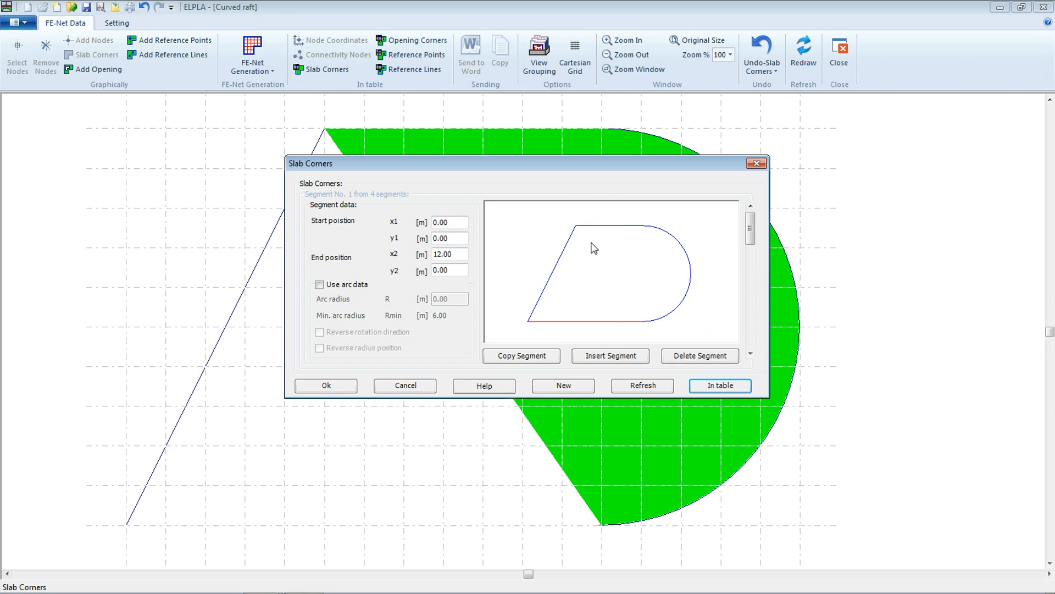
pyautogui.click(339, 385)
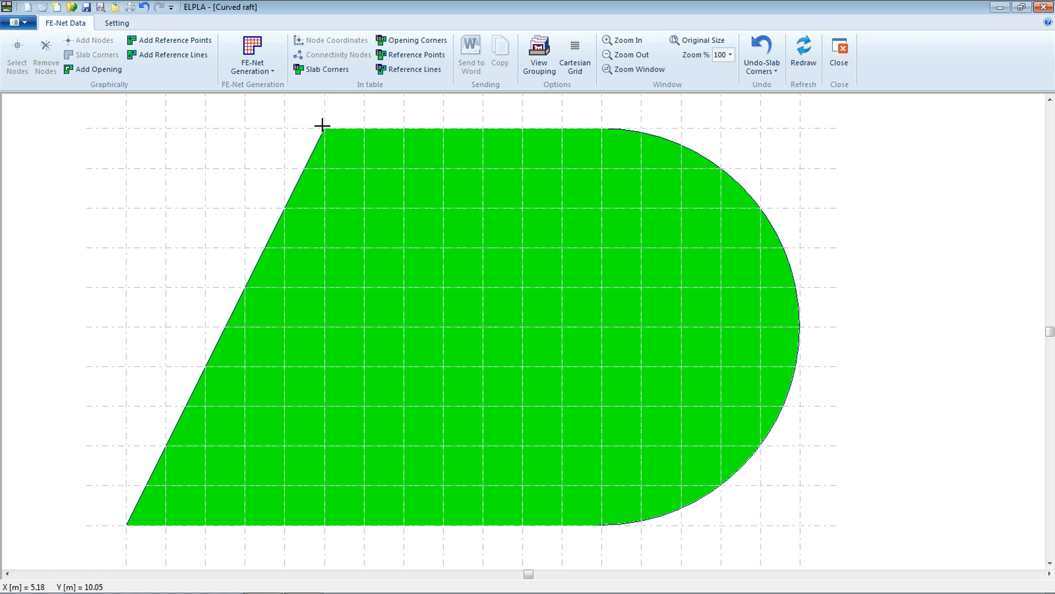
# - Add an opening from (10, 2) to (12, 2), along a semicircular arc to (12, 8), then to (10, 8), and close it
pyautogui.click(90, 69)
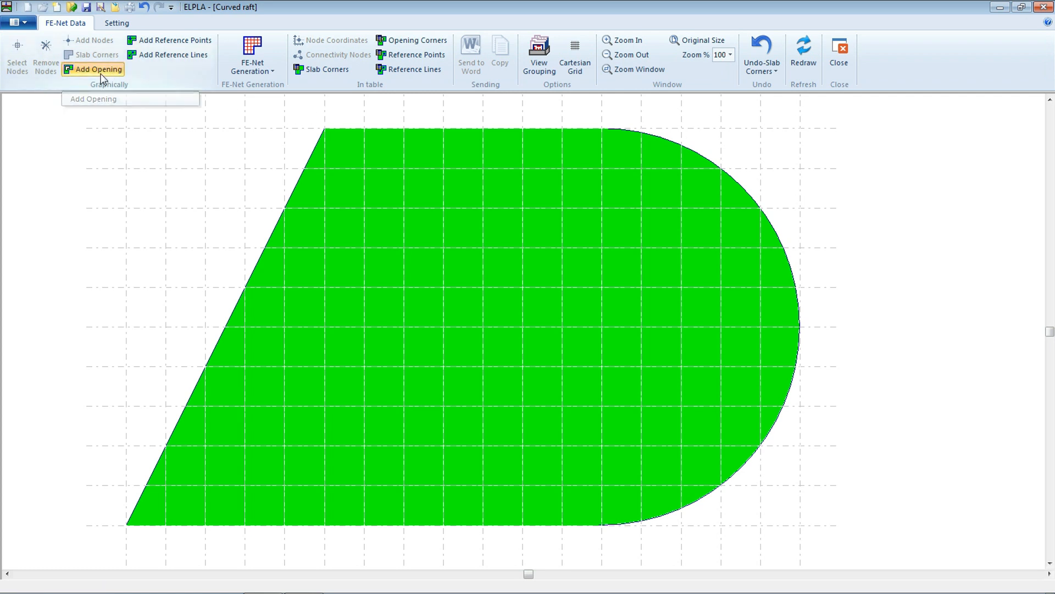
pyautogui.click(522, 445)
pyautogui.click(603, 445)
pyautogui.click(603, 207)
pyautogui.click(523, 208)
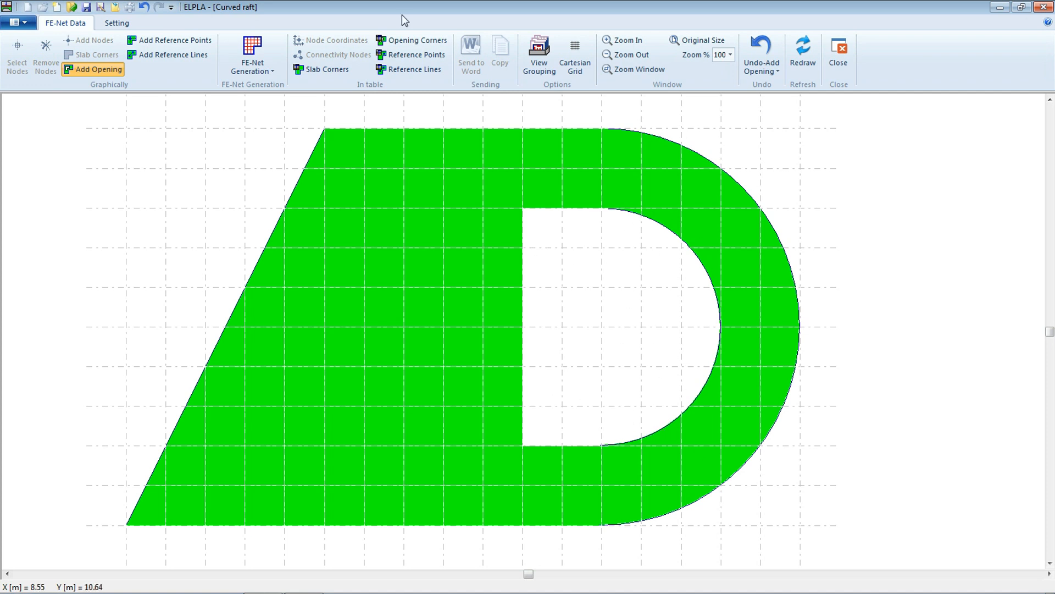
# - Set the arc radius of the opening's curved segment to 4 m and reverse its radius position
pyautogui.click(412, 40)
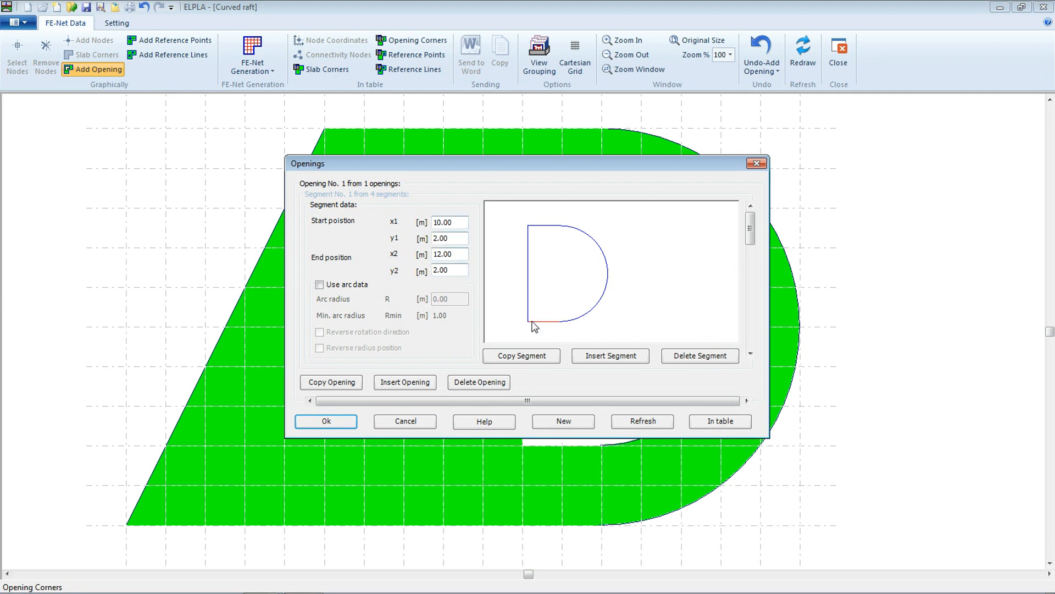
pyautogui.click(751, 355)
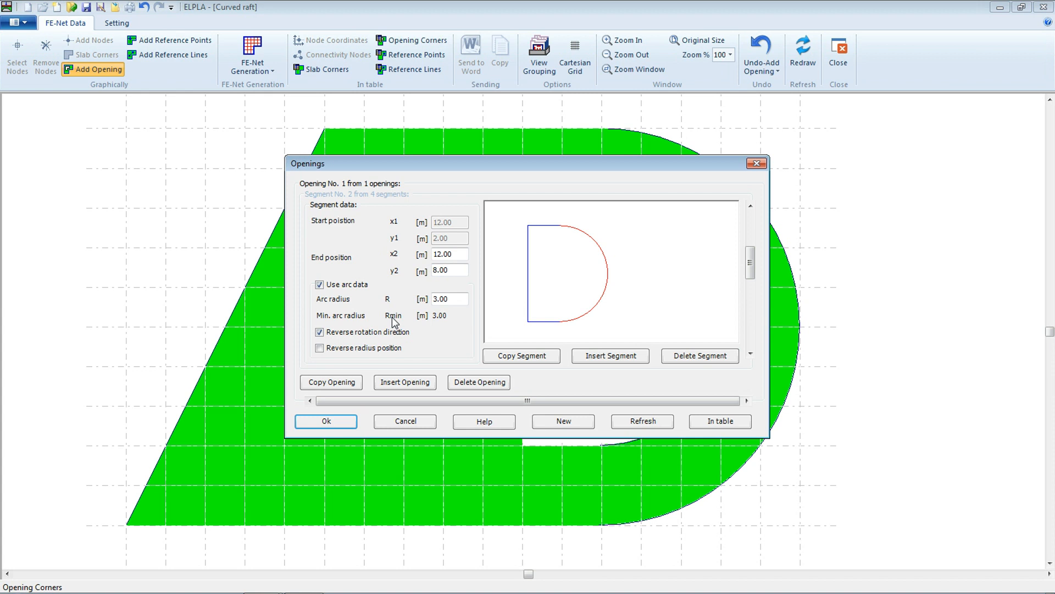
pyautogui.doubleClick(452, 301)
pyautogui.write('4')
pyautogui.click(319, 349)
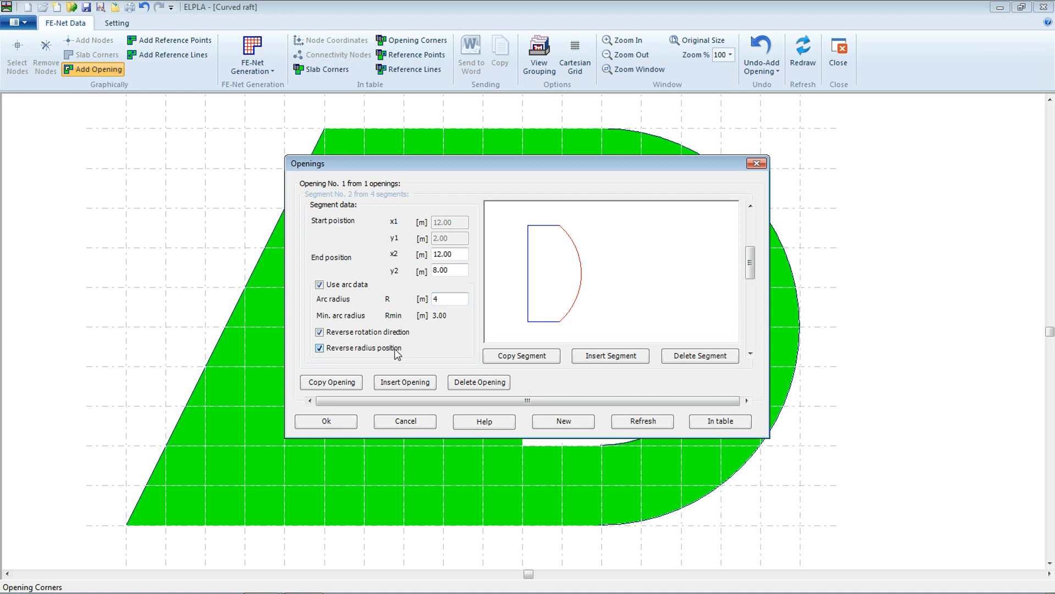
pyautogui.click(327, 421)
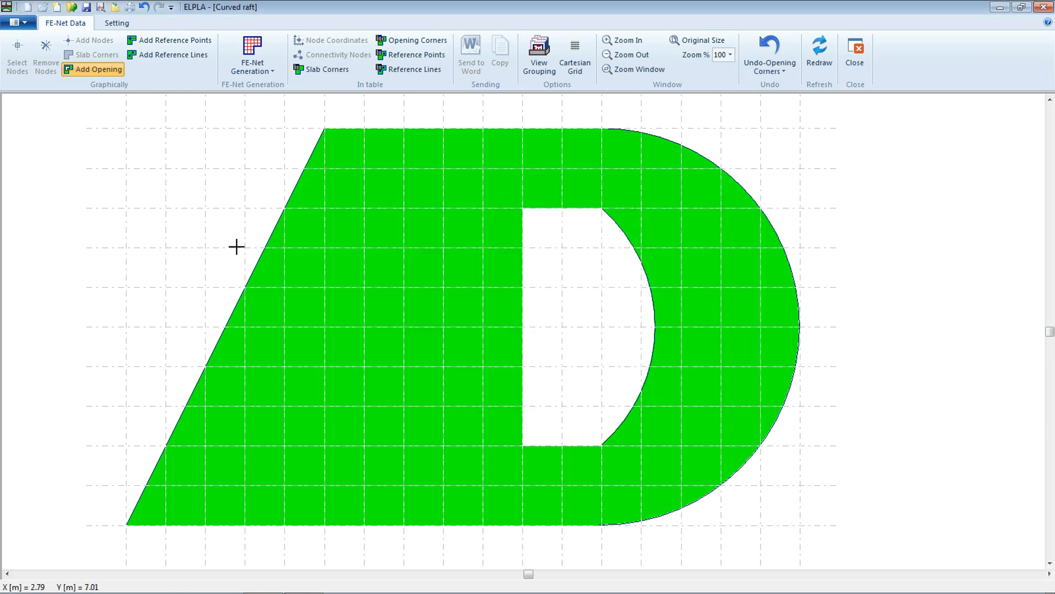
# - Generate the FE-net around the opening and discard the mesh with a new generation
pyautogui.click(250, 70)
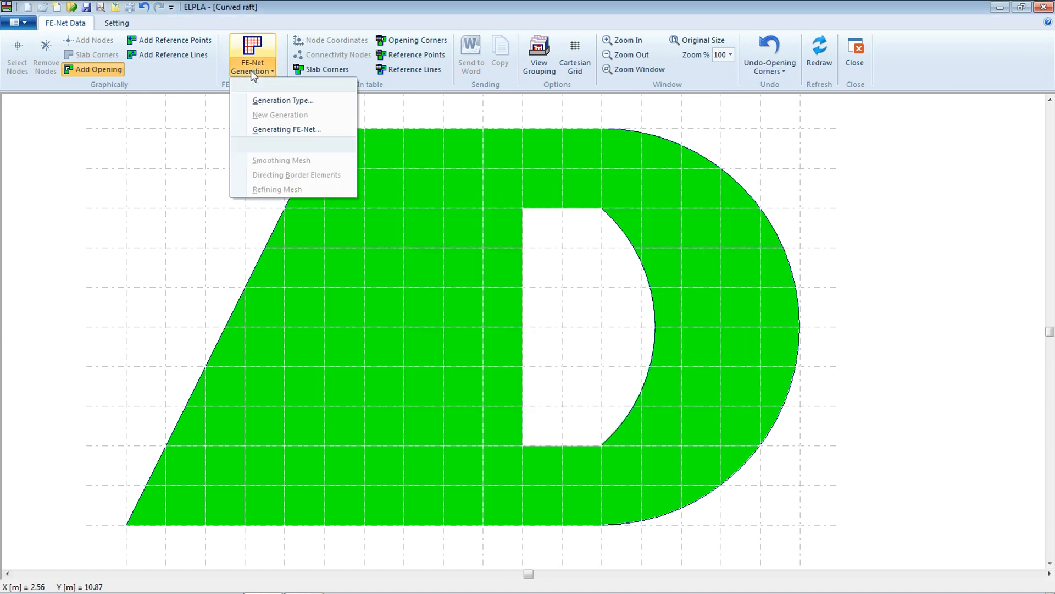
pyautogui.click(261, 132)
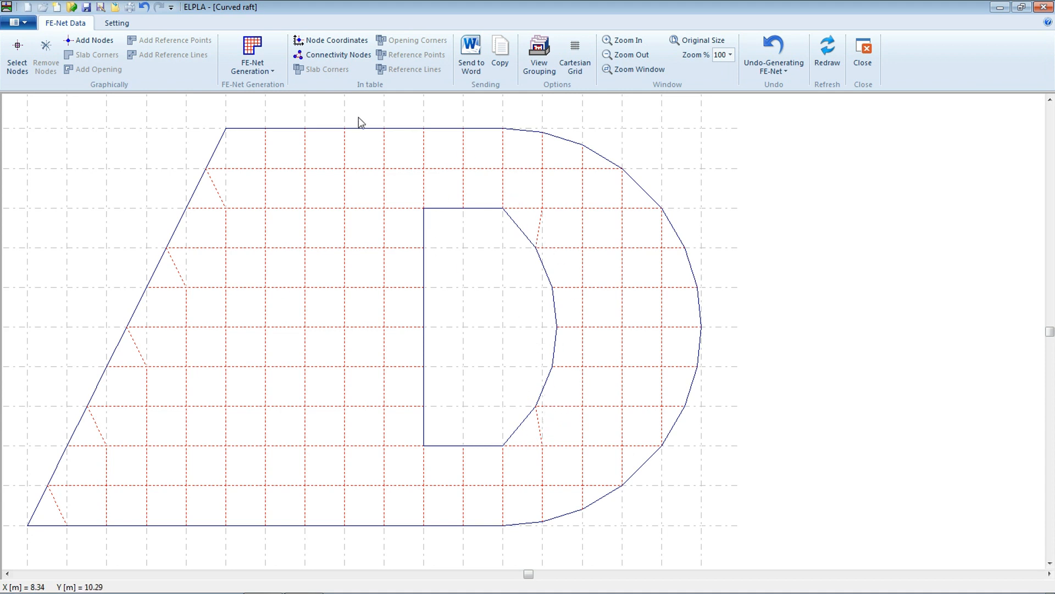
pyautogui.click(265, 74)
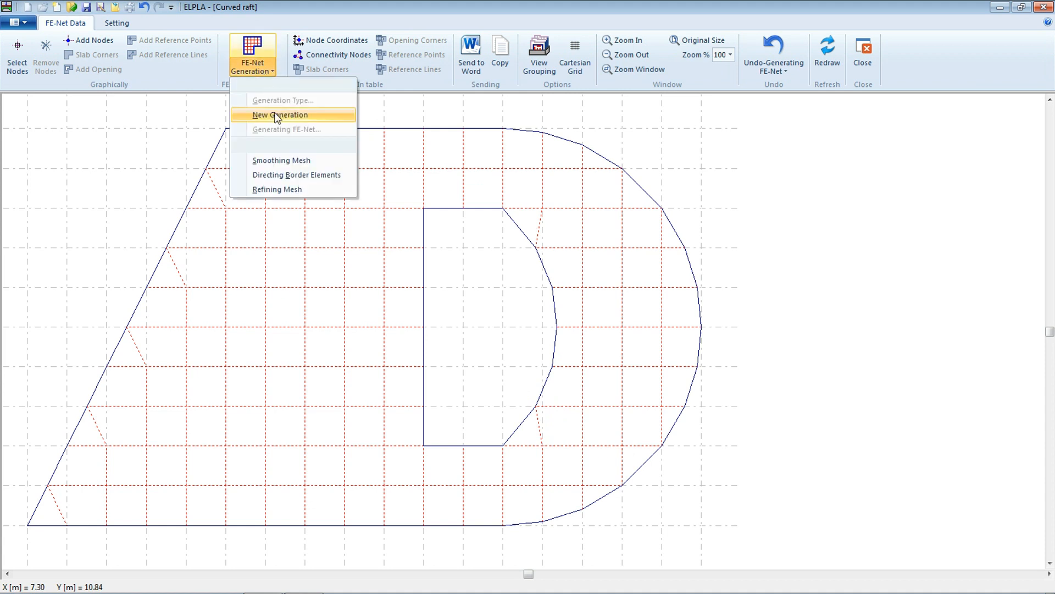
pyautogui.click(277, 116)
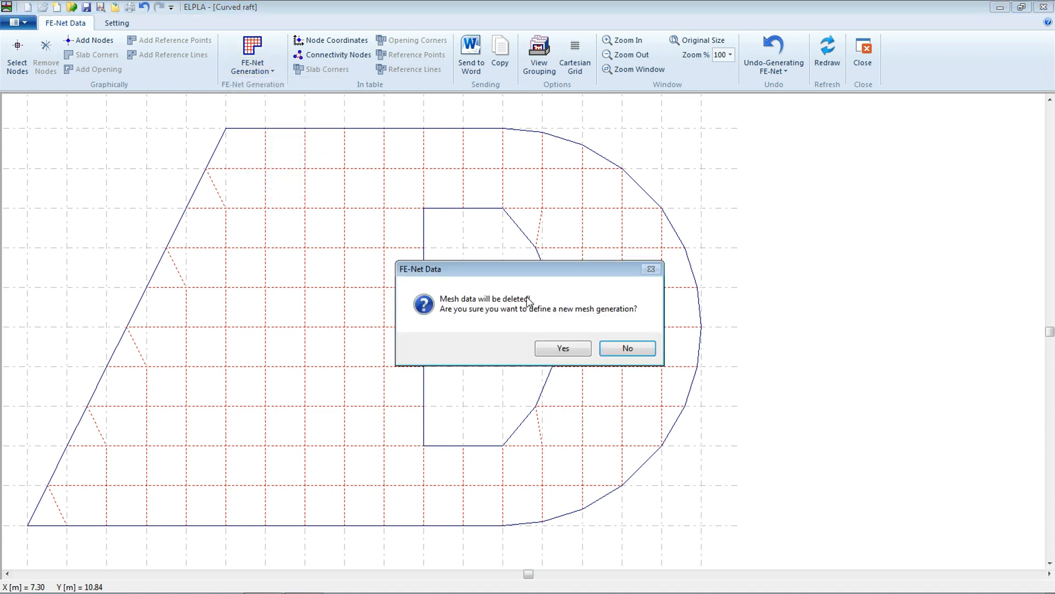
pyautogui.click(562, 348)
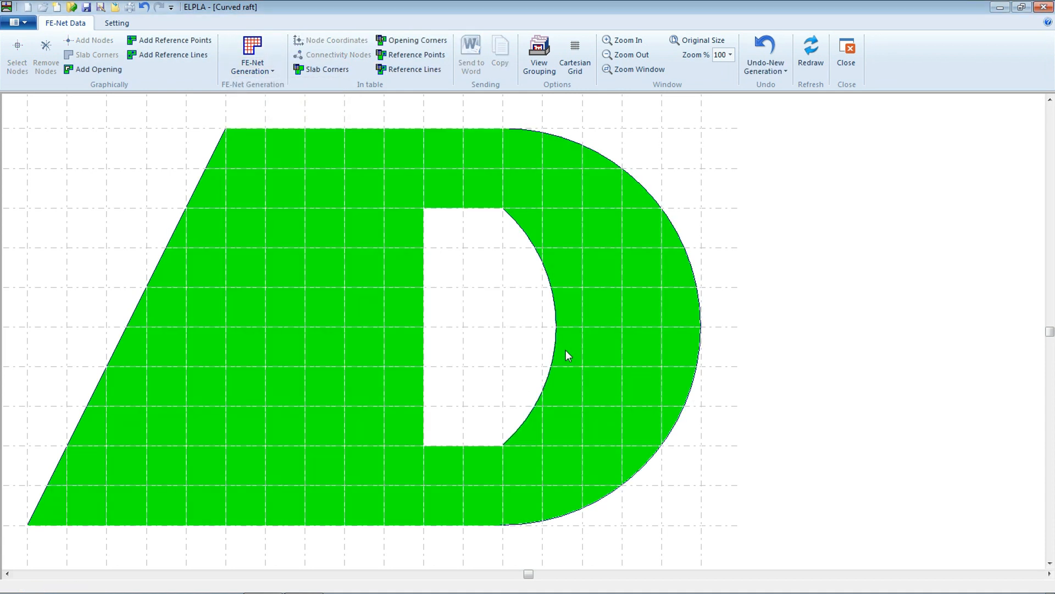
# - Refine the Cartesian grid to 34 intervals of 0.5 m in X and 20 intervals of 0.5 m in Y
pyautogui.click(576, 71)
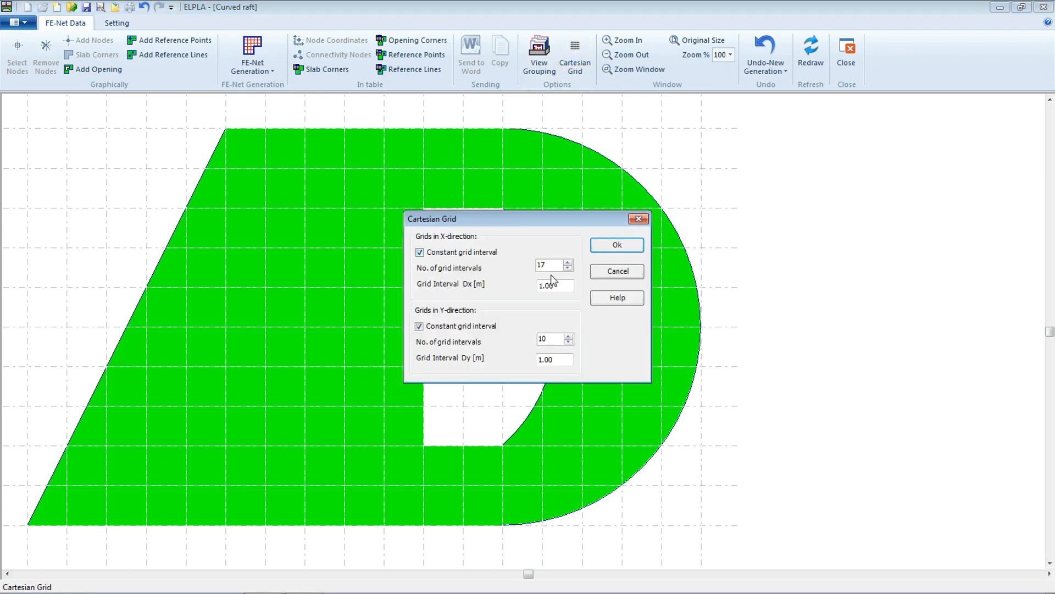
pyautogui.doubleClick(557, 287)
pyautogui.write('0.5')
pyautogui.click(558, 363)
pyautogui.doubleClick(558, 363)
pyautogui.write('0.5')
pyautogui.doubleClick(556, 338)
pyautogui.write('20')
pyautogui.doubleClick(543, 264)
pyautogui.write('34')
pyautogui.click(616, 248)
pyautogui.click(618, 249)
# - Generate the FE-net on the 0.5 m grid, then save and close the FE-net data
pyautogui.click(261, 74)
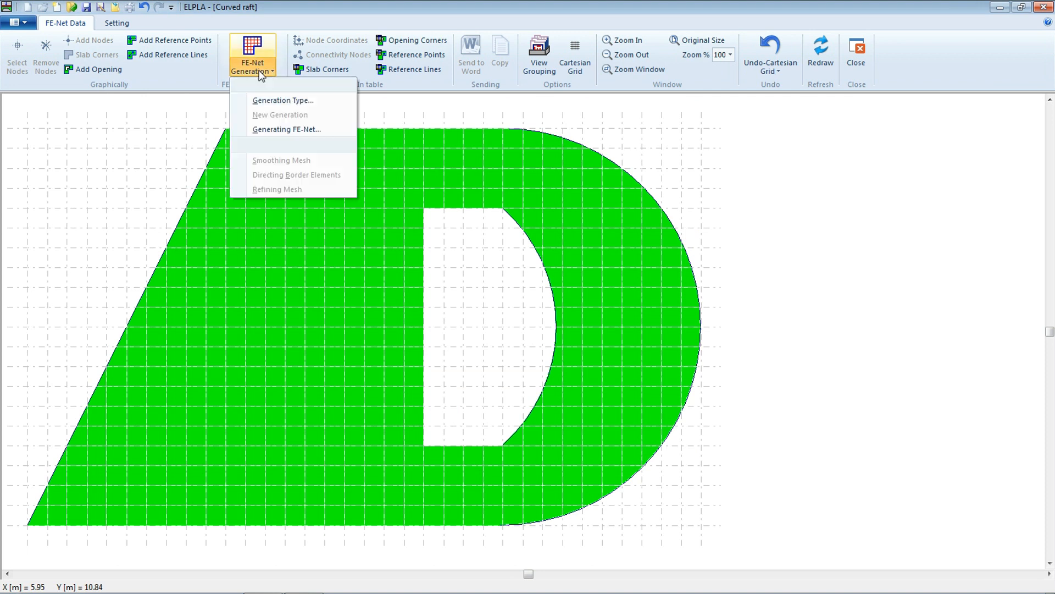
pyautogui.click(276, 129)
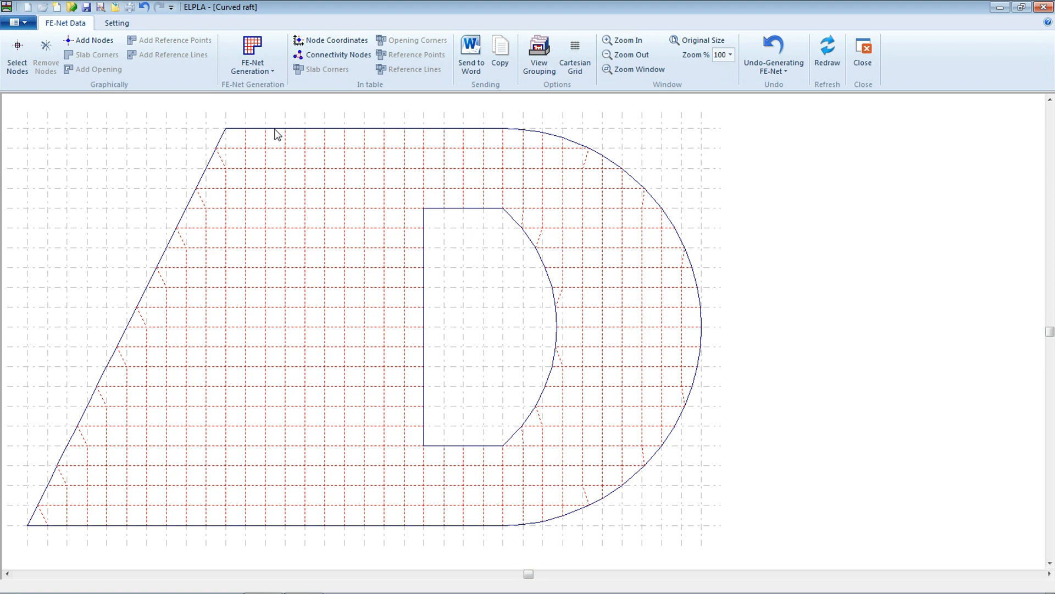
pyautogui.click(86, 13)
pyautogui.click(868, 47)
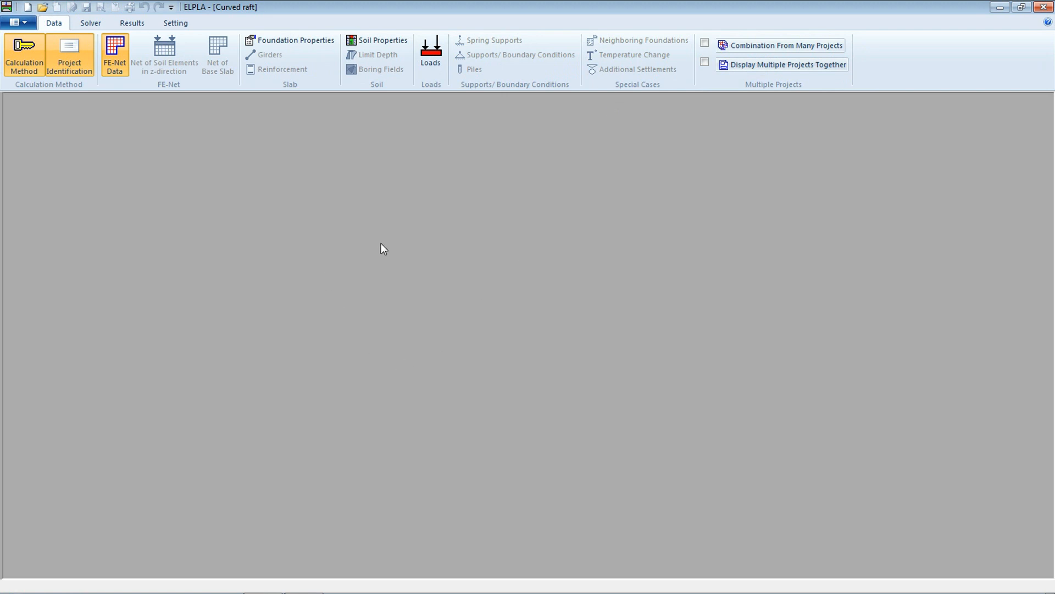
# - Open the foundation properties and accept the slab's element group with its existing material and thickness values
pyautogui.click(265, 44)
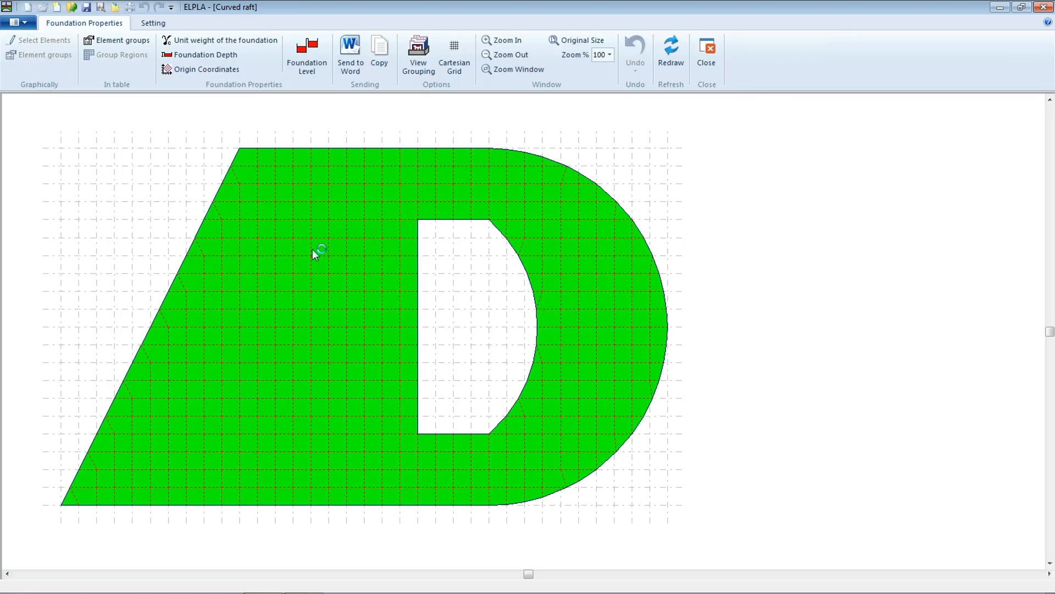
pyautogui.click(115, 41)
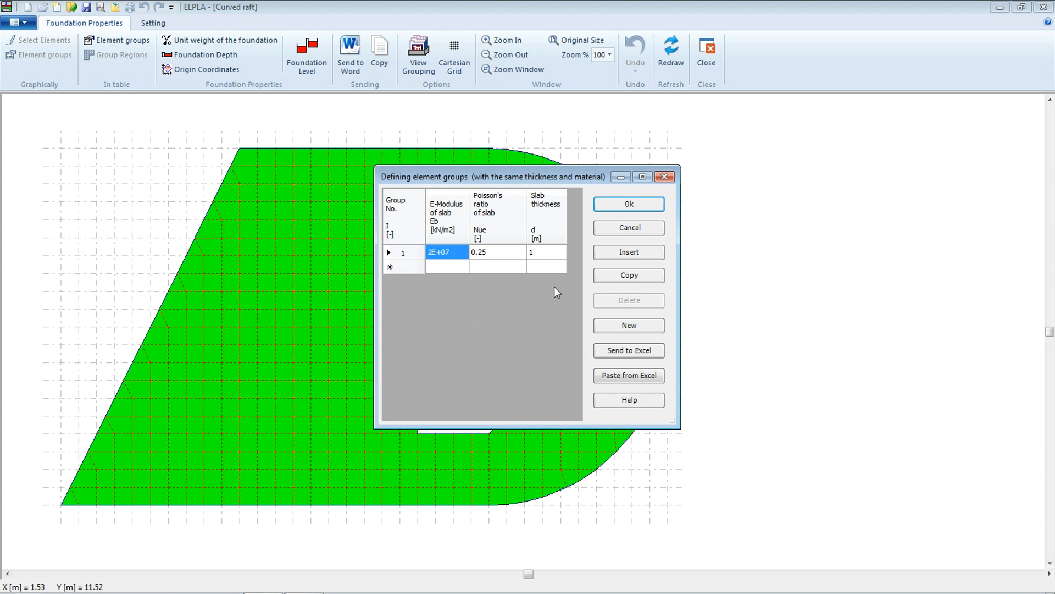
pyautogui.click(618, 204)
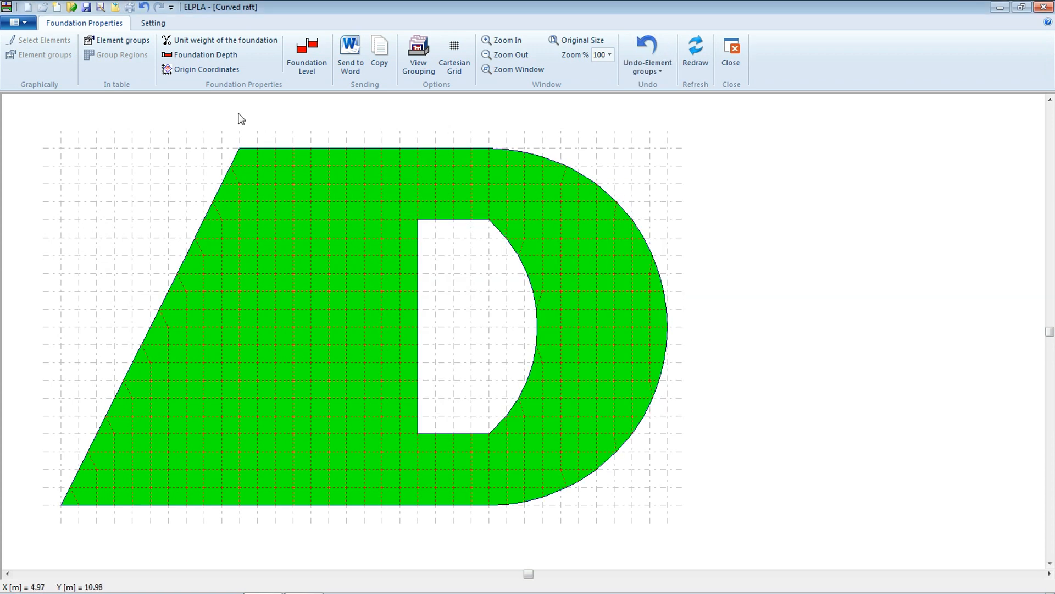
# - Accept the foundation's unit weight of 25 kN/m3, set its depth under the ground surface to 2 m, and save the foundation properties
pyautogui.click(250, 40)
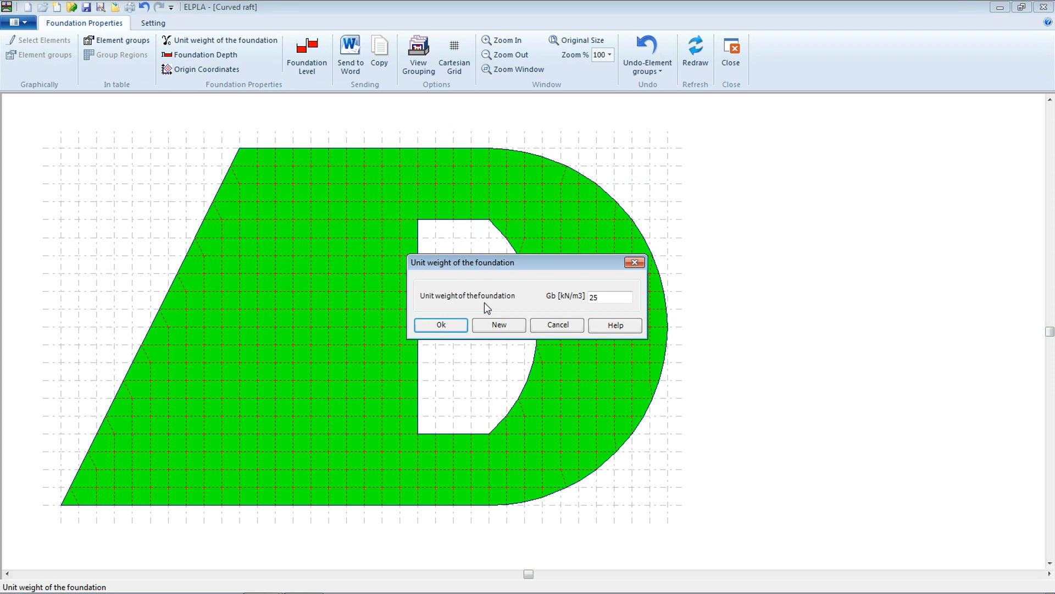
pyautogui.click(442, 325)
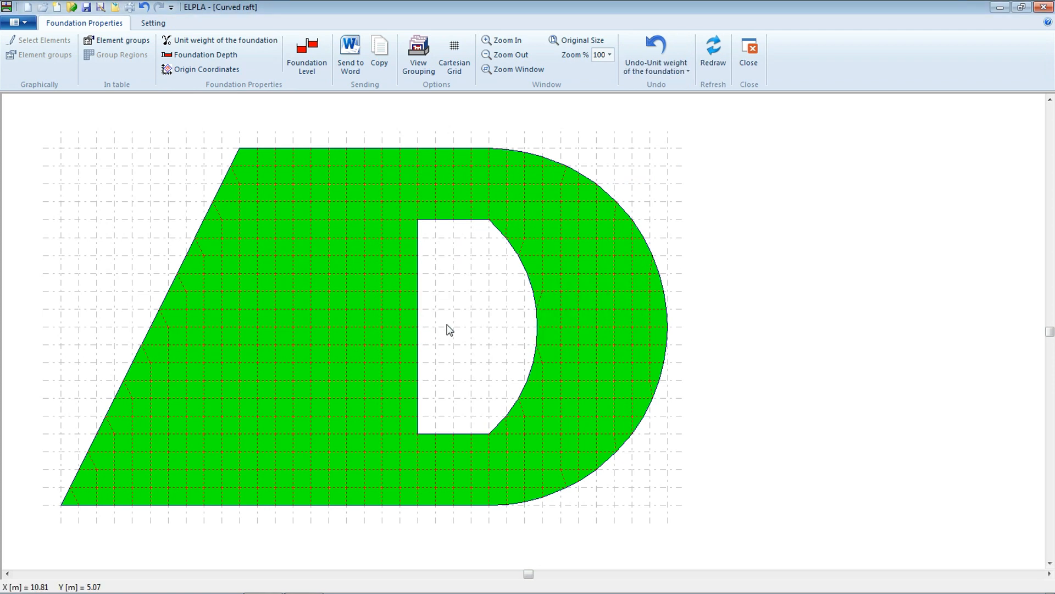
pyautogui.click(193, 55)
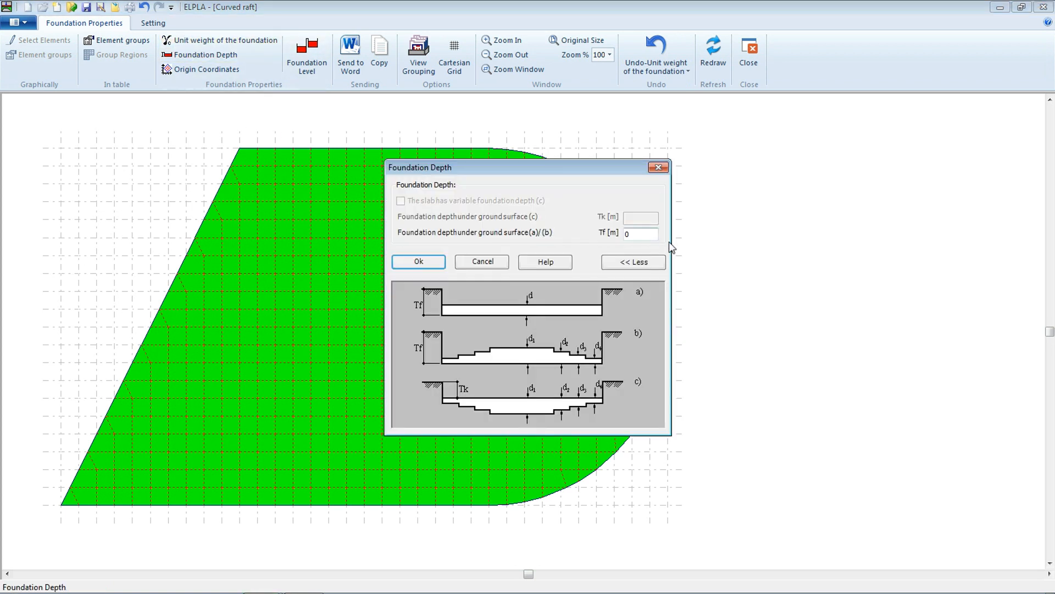
pyautogui.doubleClick(647, 235)
pyautogui.write('2')
pyautogui.click(402, 262)
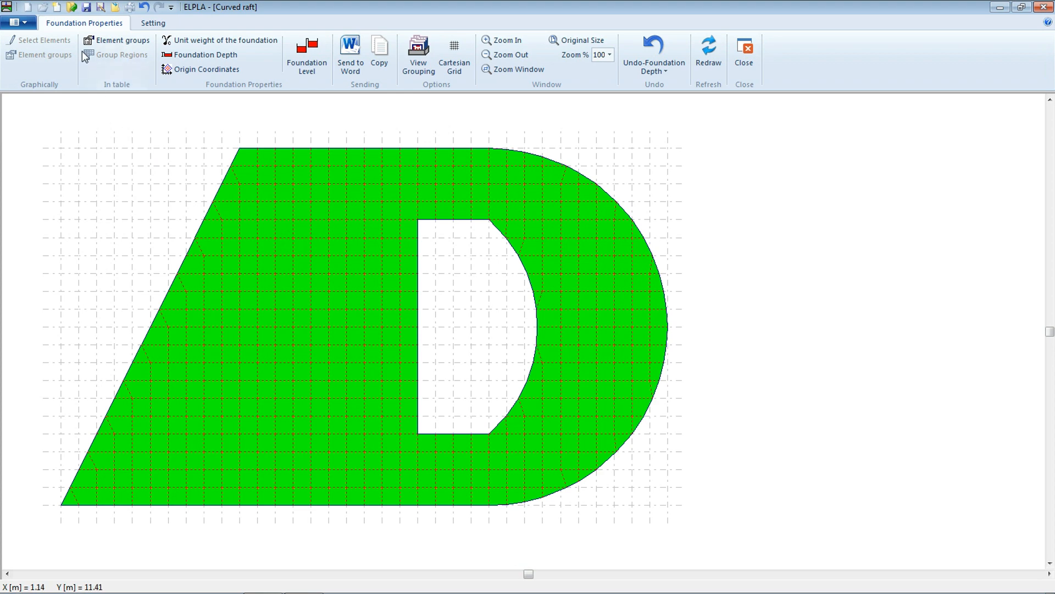
pyautogui.click(87, 8)
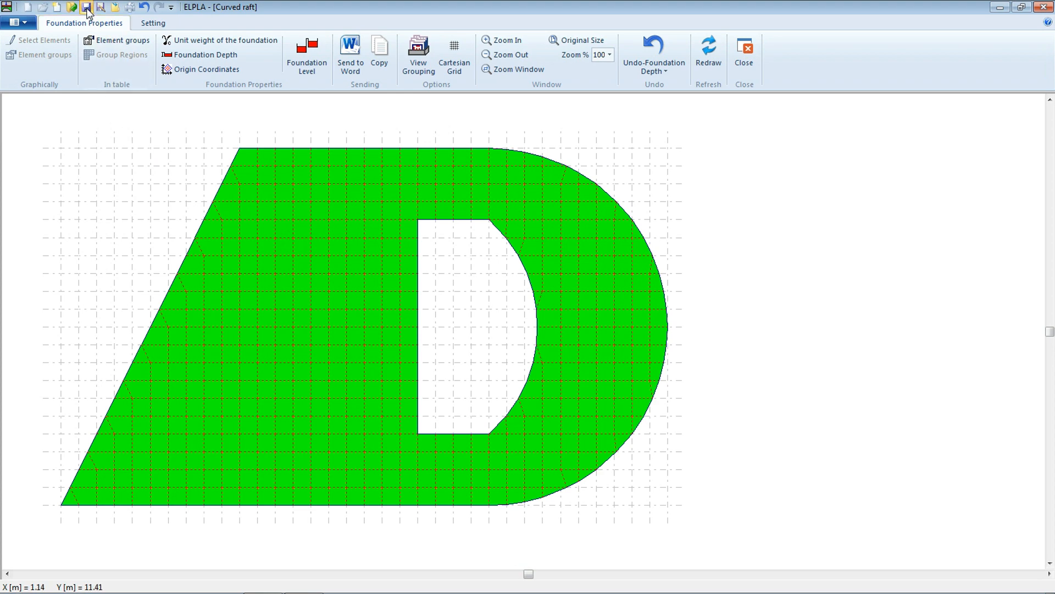
pyautogui.click(753, 55)
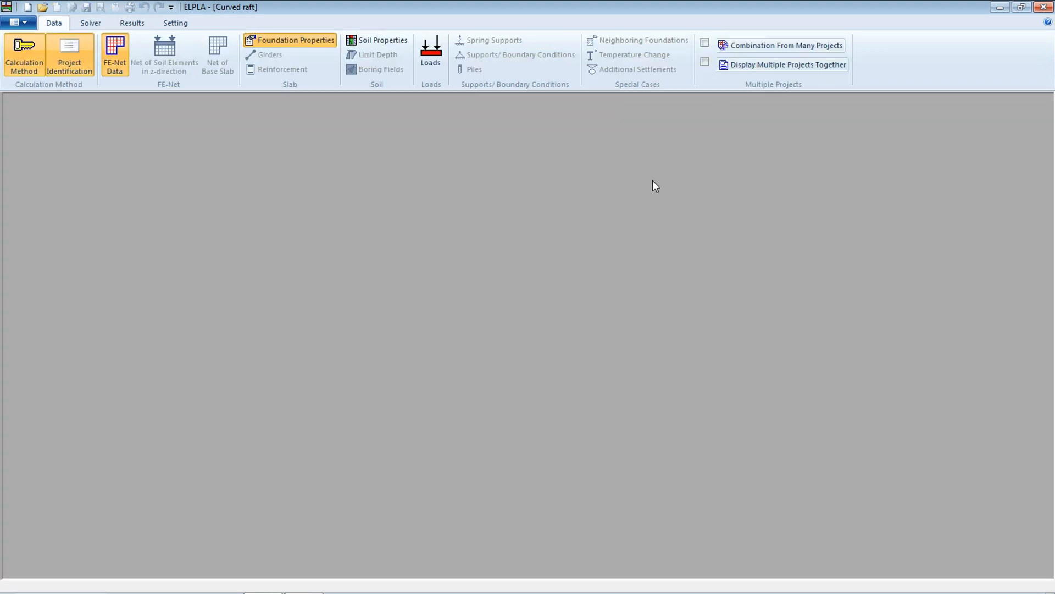
# - Open the soil properties and set the first layer of boring log B1 to main soil type U, Silt with the olive color
pyautogui.click(383, 40)
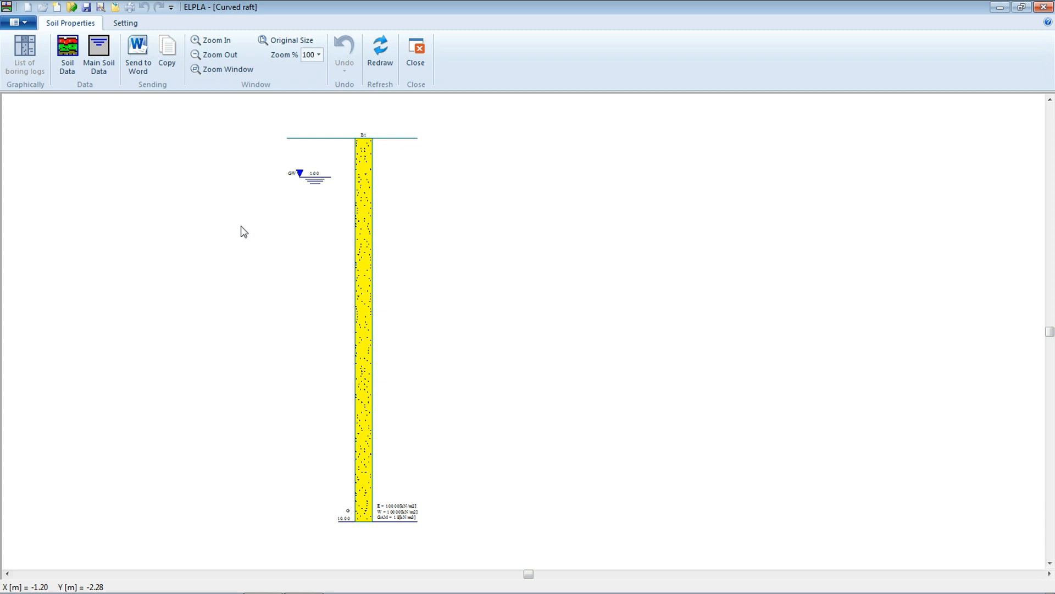
pyautogui.click(381, 502)
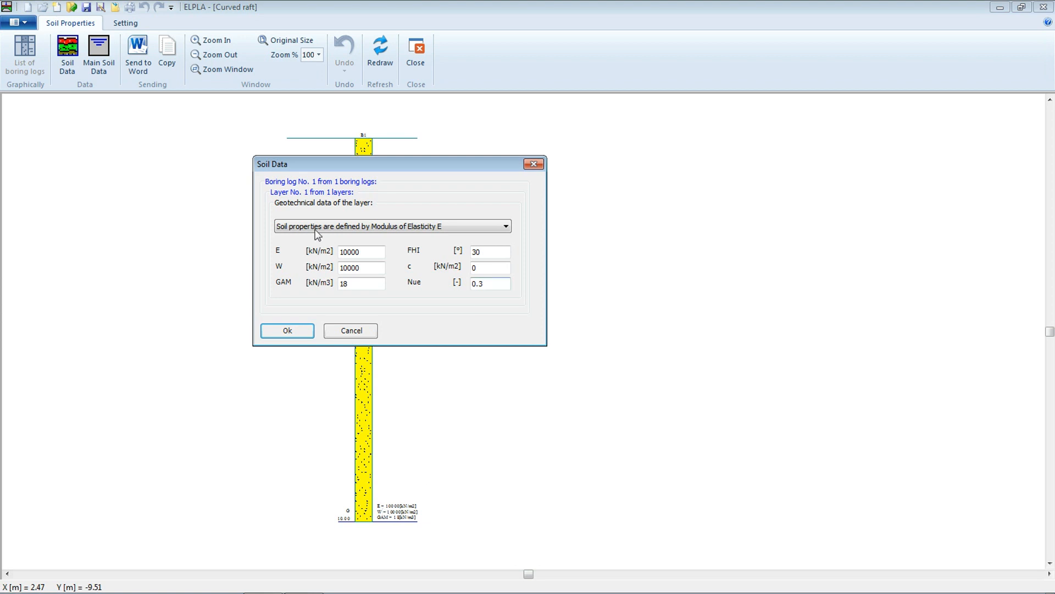
pyautogui.click(530, 164)
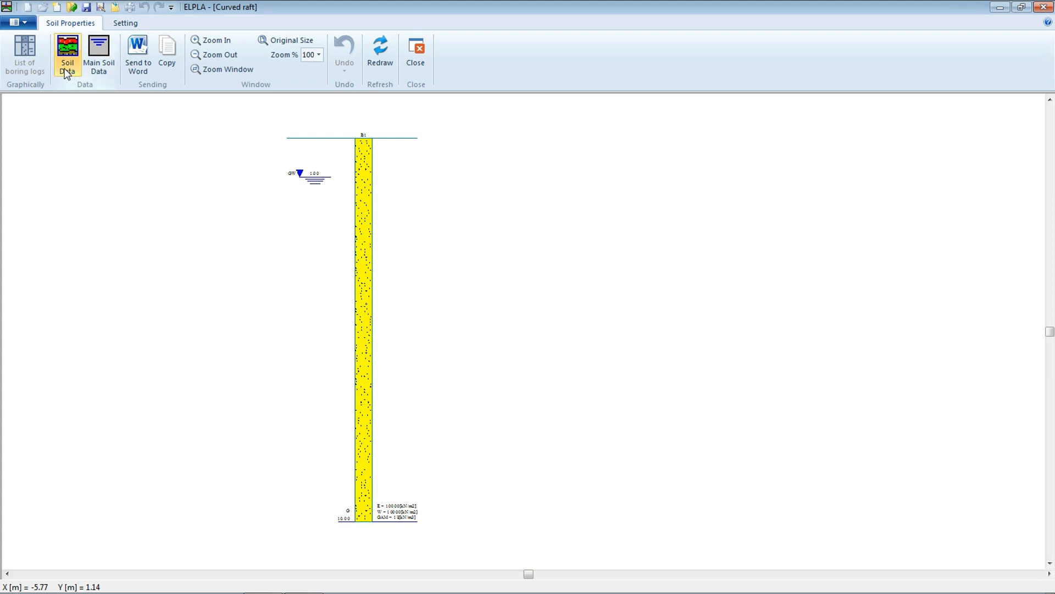
pyautogui.click(67, 73)
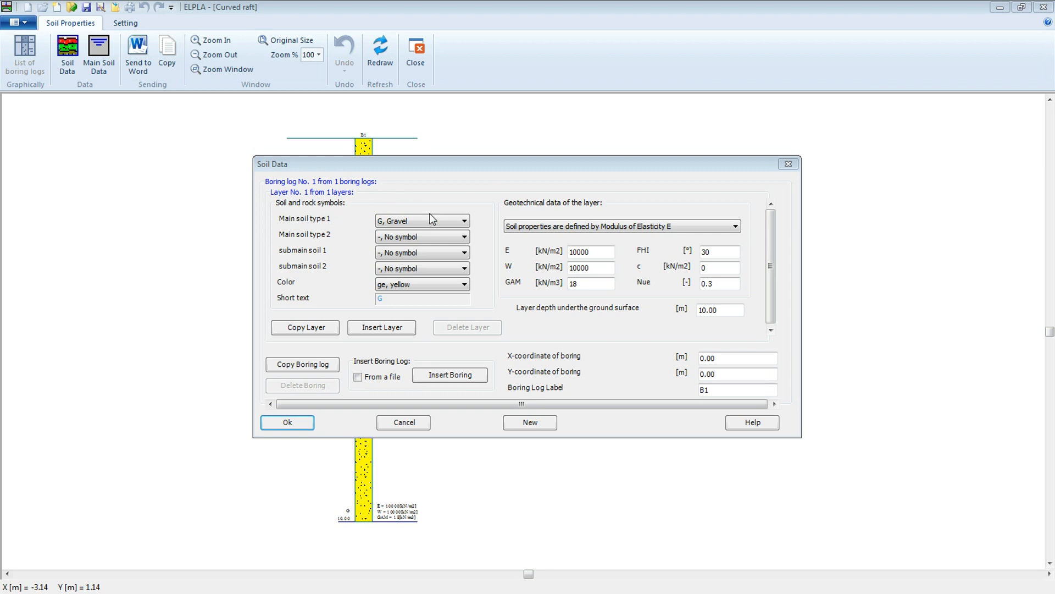
pyautogui.click(446, 223)
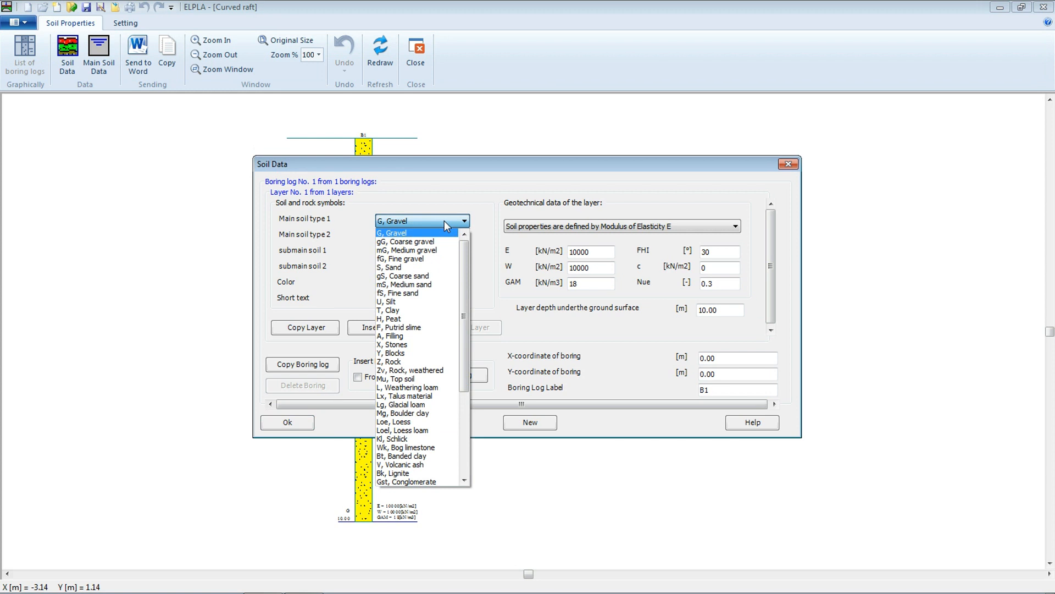
pyautogui.click(419, 300)
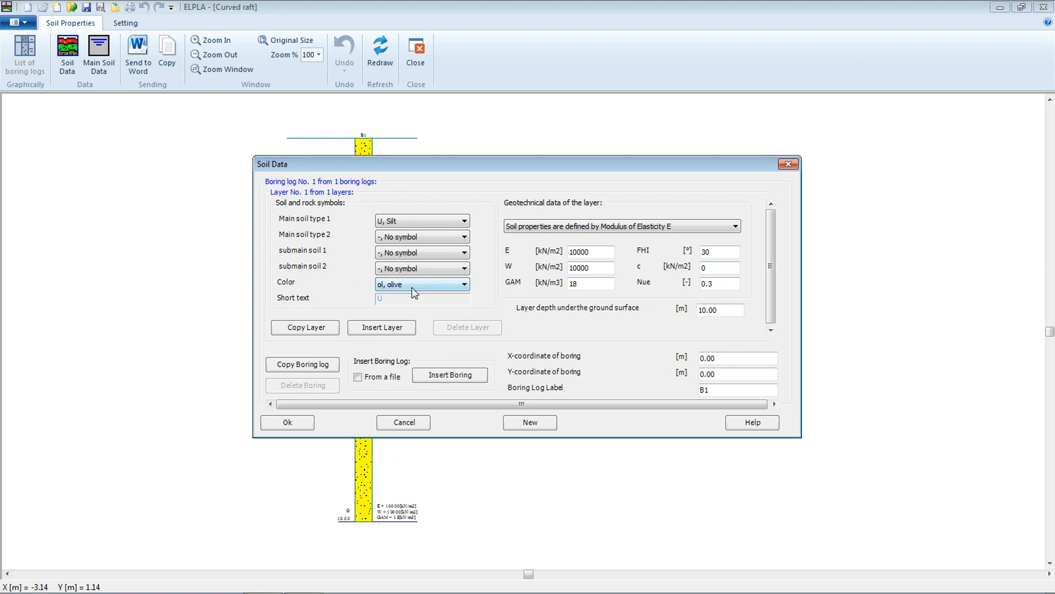
pyautogui.click(425, 286)
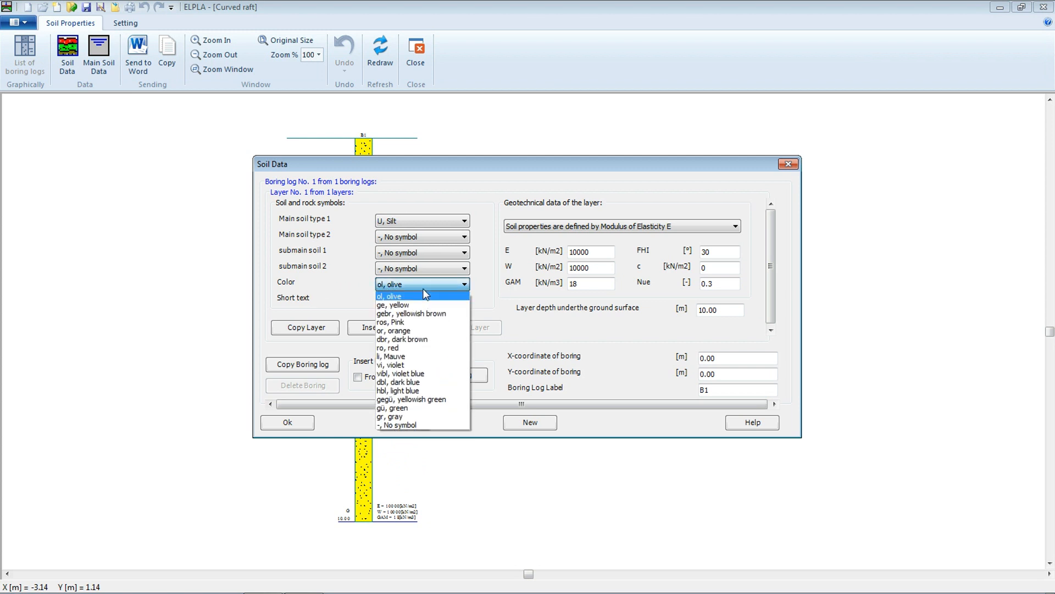
pyautogui.click(423, 289)
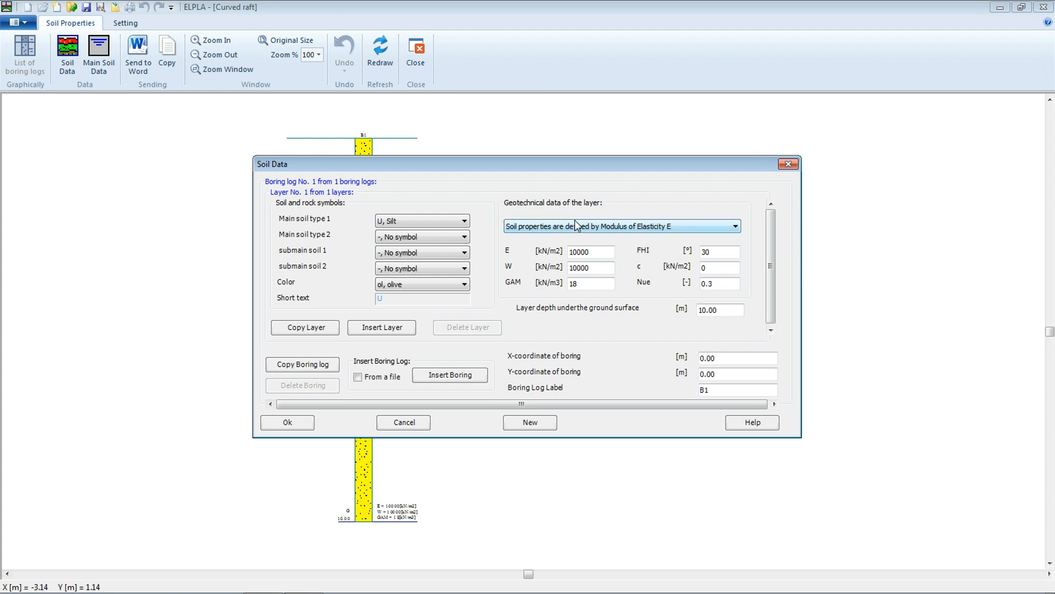
# - Keep the layer's soil properties defined by Modulus of Elasticity E and set its depth under the ground surface to 2 m
pyautogui.click(521, 227)
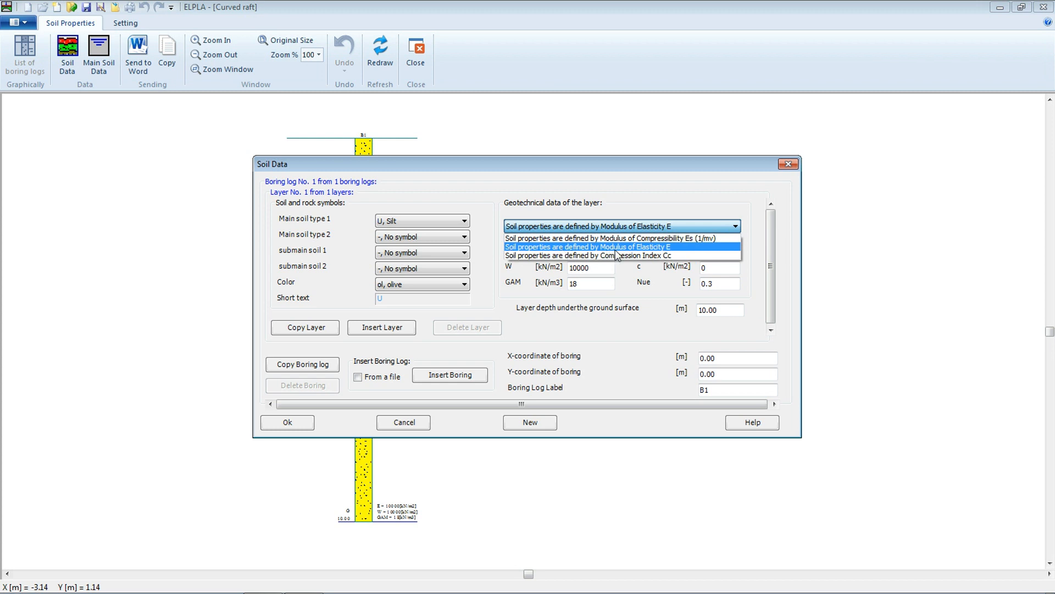
pyautogui.click(607, 248)
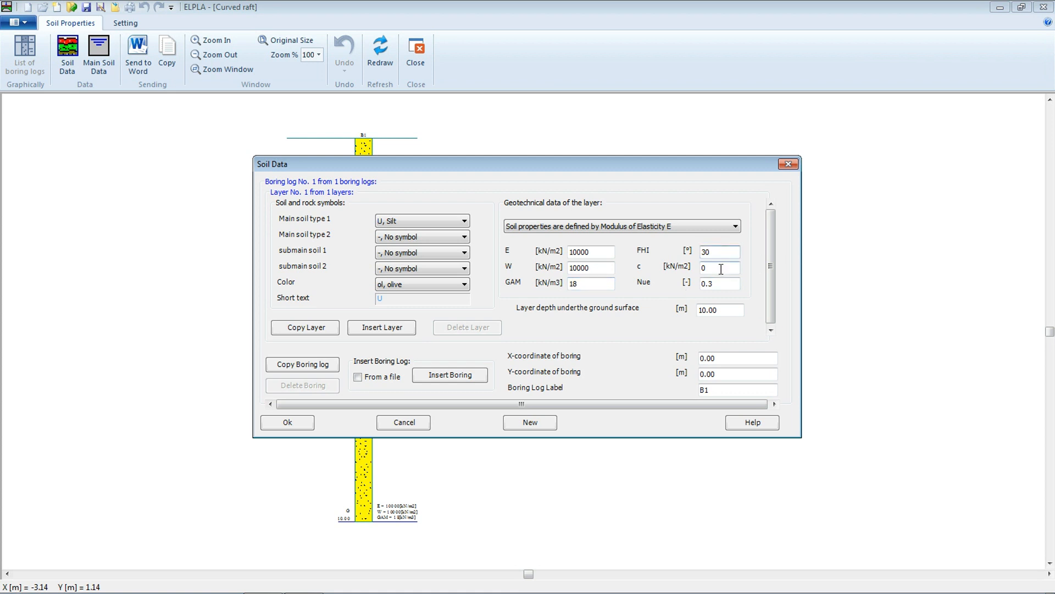
pyautogui.doubleClick(723, 311)
pyautogui.write('2')
# - Copy the silt layer and give the second layer a depth of 12 m and a unit weight GAM of 9 kN/m3
pyautogui.click(332, 327)
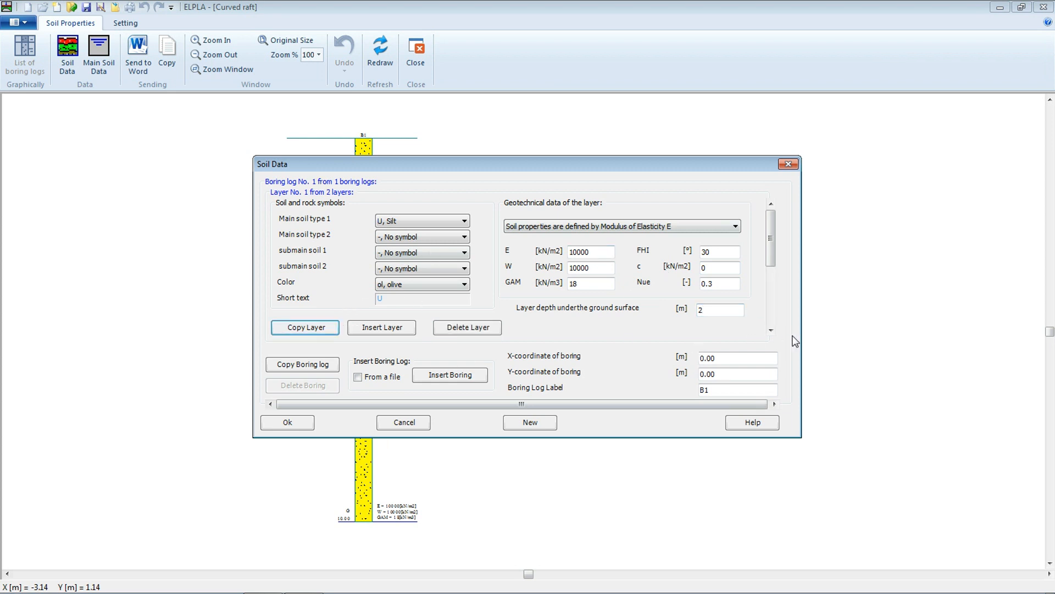
pyautogui.click(772, 330)
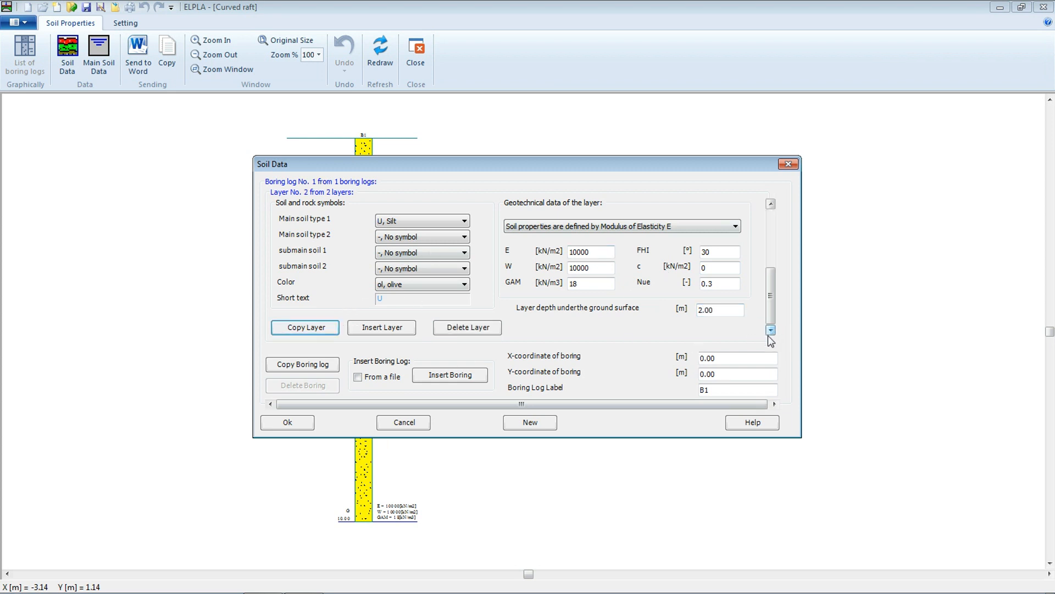
pyautogui.doubleClick(730, 311)
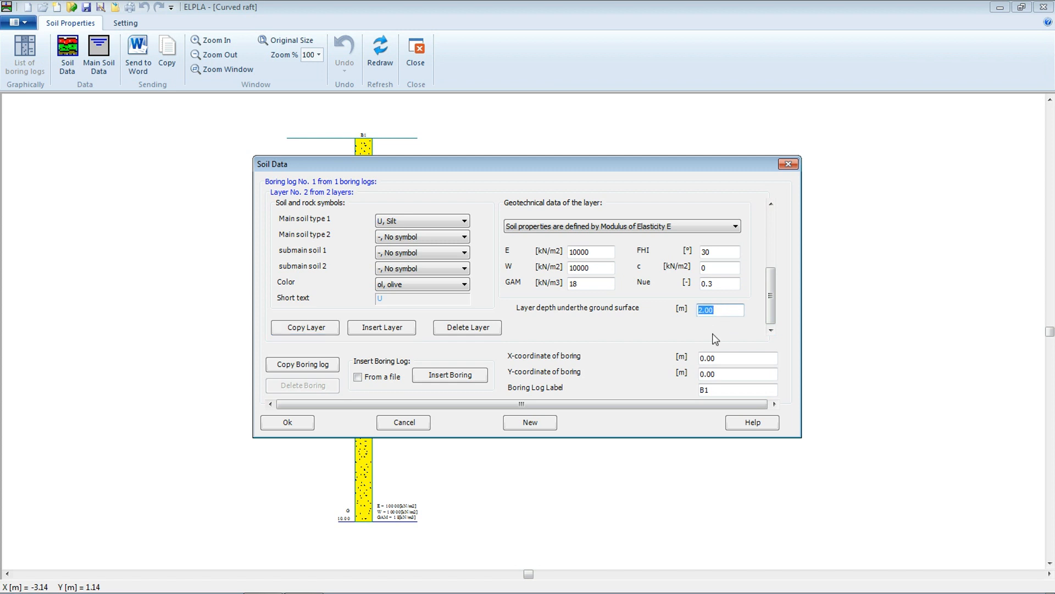
pyautogui.write('12')
pyautogui.doubleClick(595, 285)
pyautogui.click(278, 424)
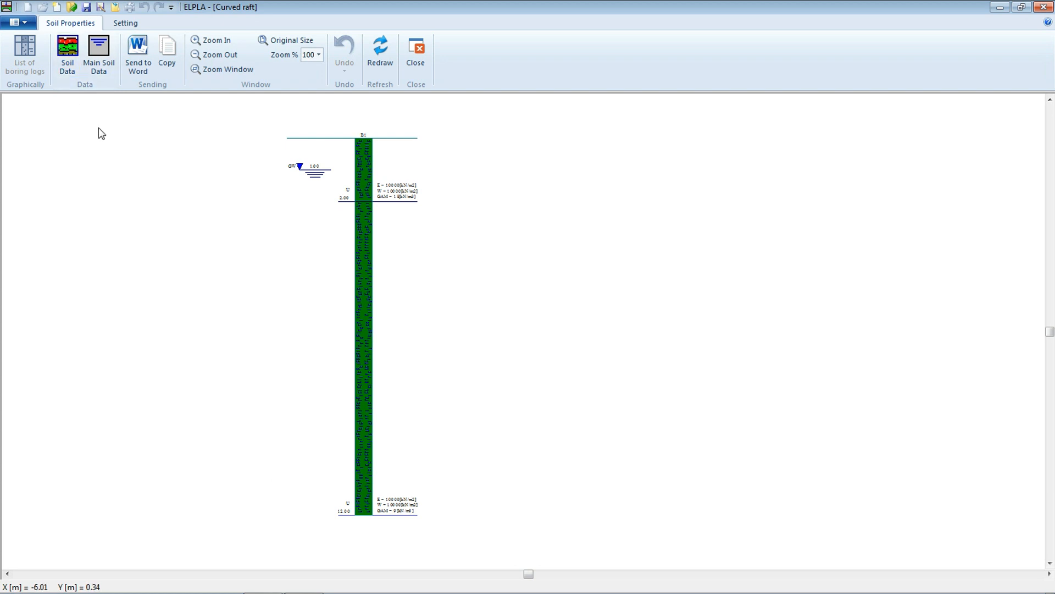
# - Set the groundwater depth under the ground surface to 2 m
pyautogui.doubleClick(315, 172)
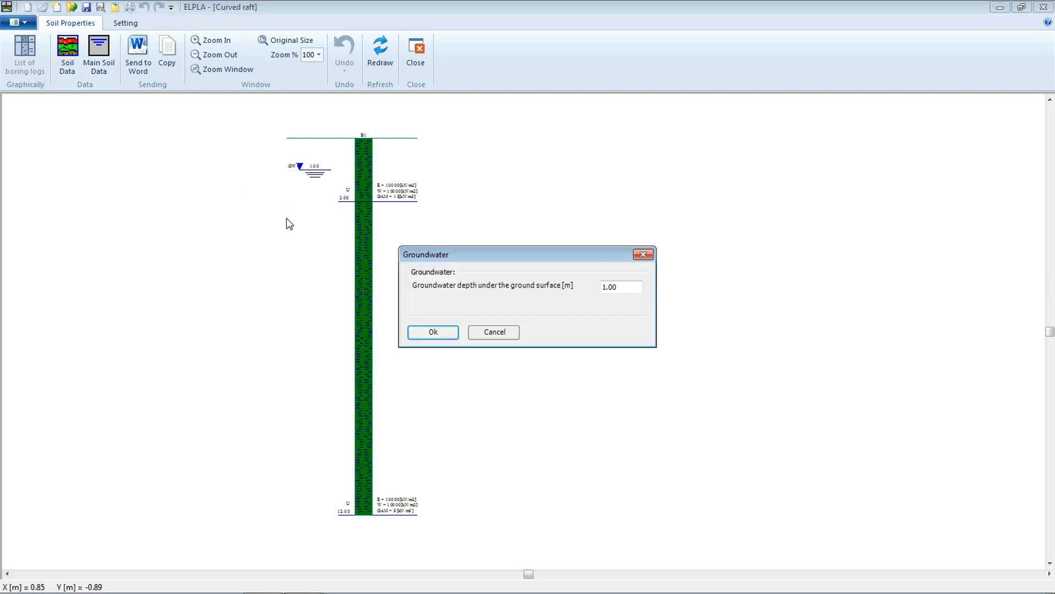
pyautogui.doubleClick(622, 284)
pyautogui.write('2')
pyautogui.click(432, 334)
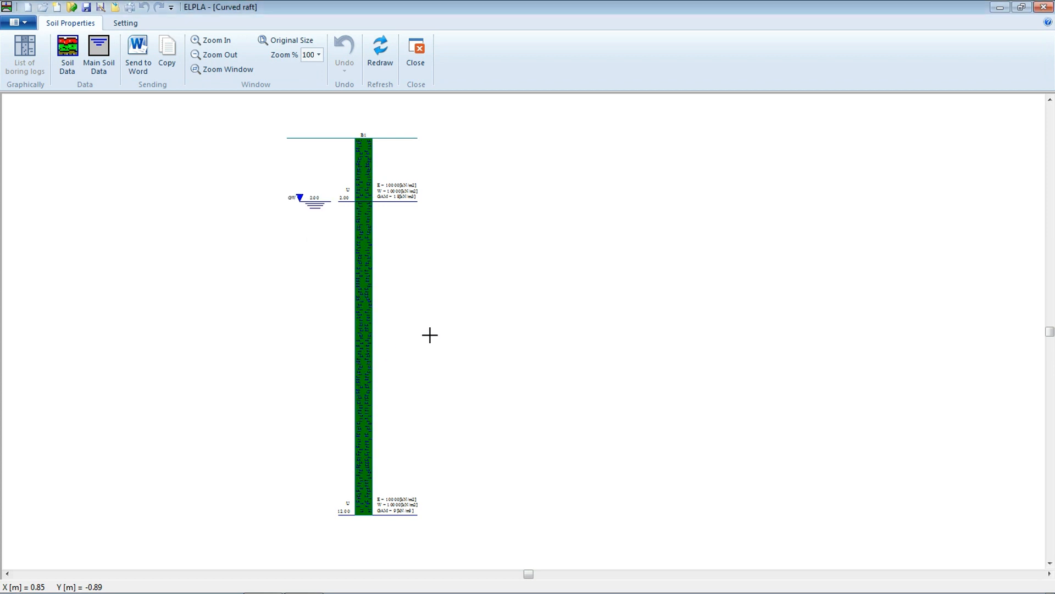
# - Accept the main soil data with bearing capacity factors determined according to German Standard DIN 1054
pyautogui.click(97, 61)
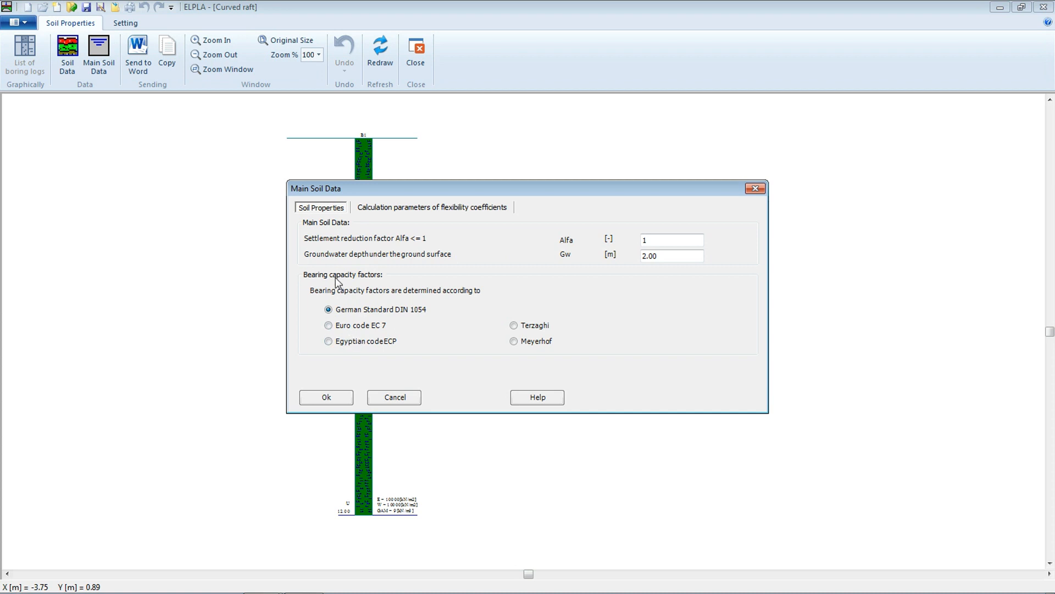
pyautogui.click(328, 309)
pyautogui.click(338, 395)
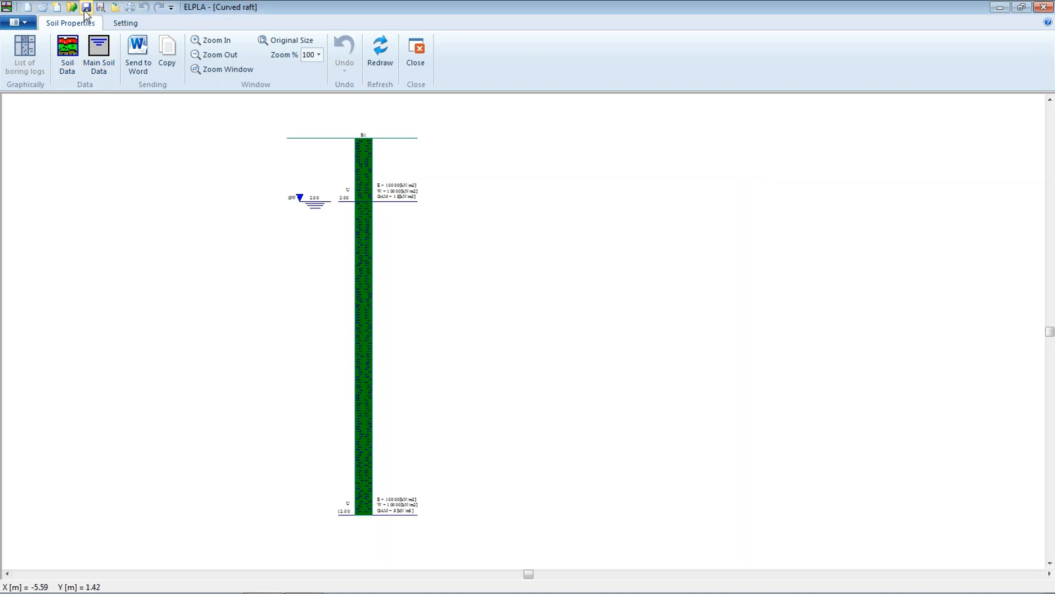
# - Save and close the soil properties, and open the loads data of the raft
pyautogui.click(416, 55)
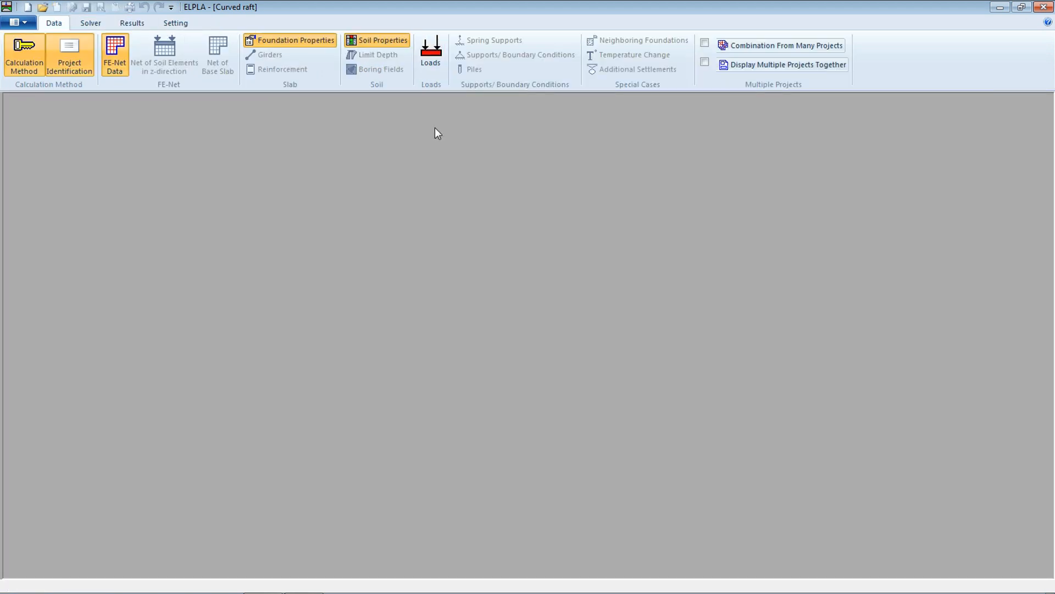
pyautogui.click(431, 50)
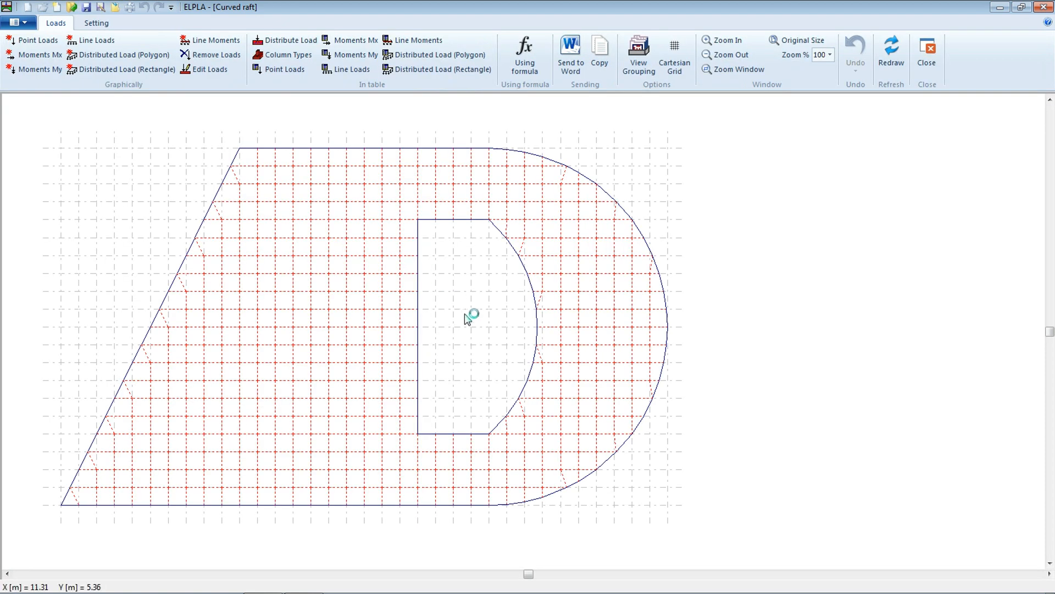
pyautogui.click(25, 44)
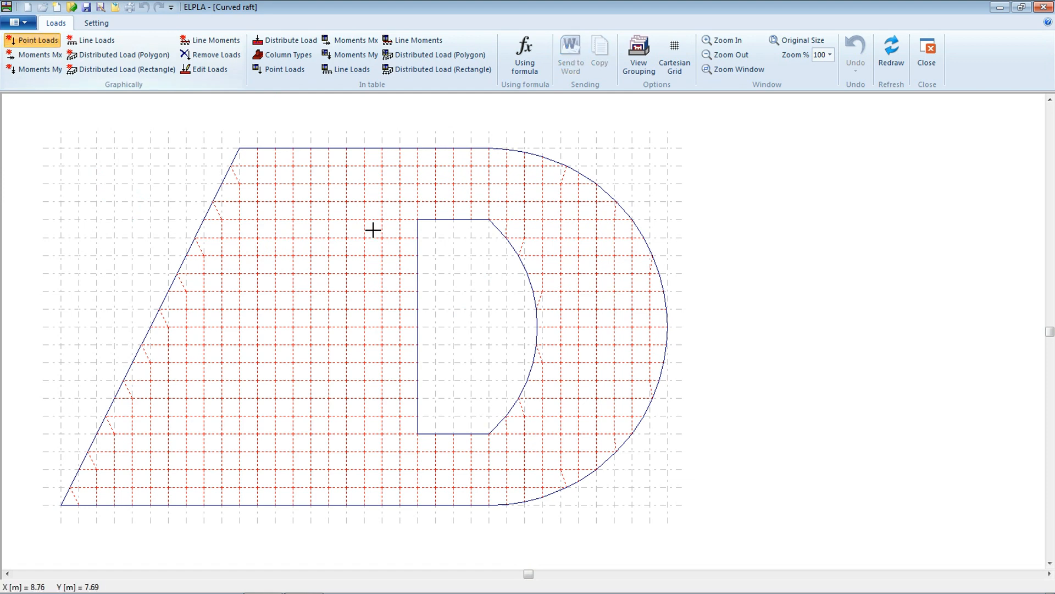
pyautogui.click(261, 190)
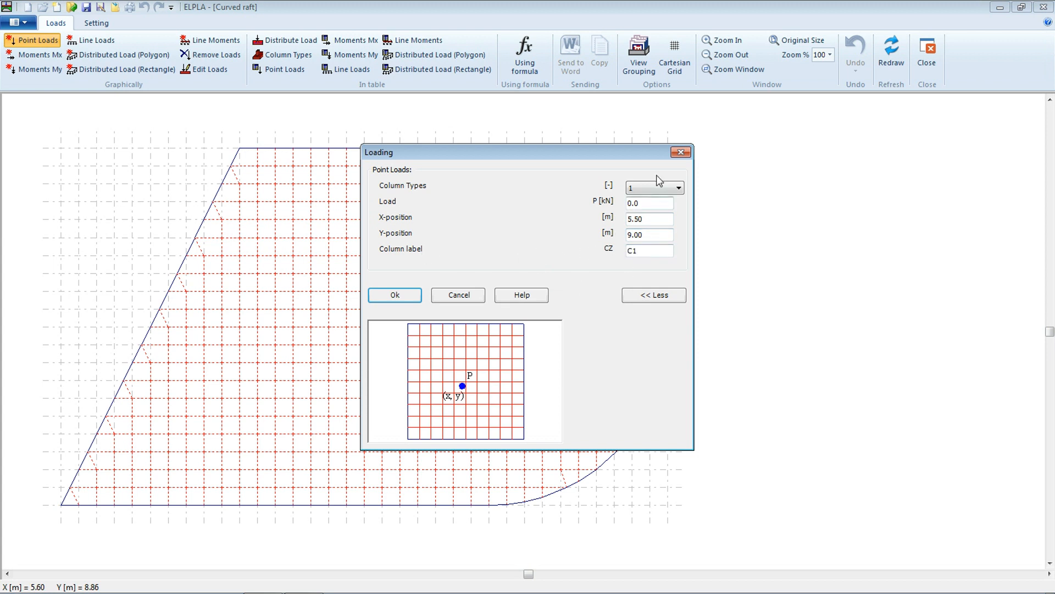
pyautogui.click(648, 190)
pyautogui.click(682, 152)
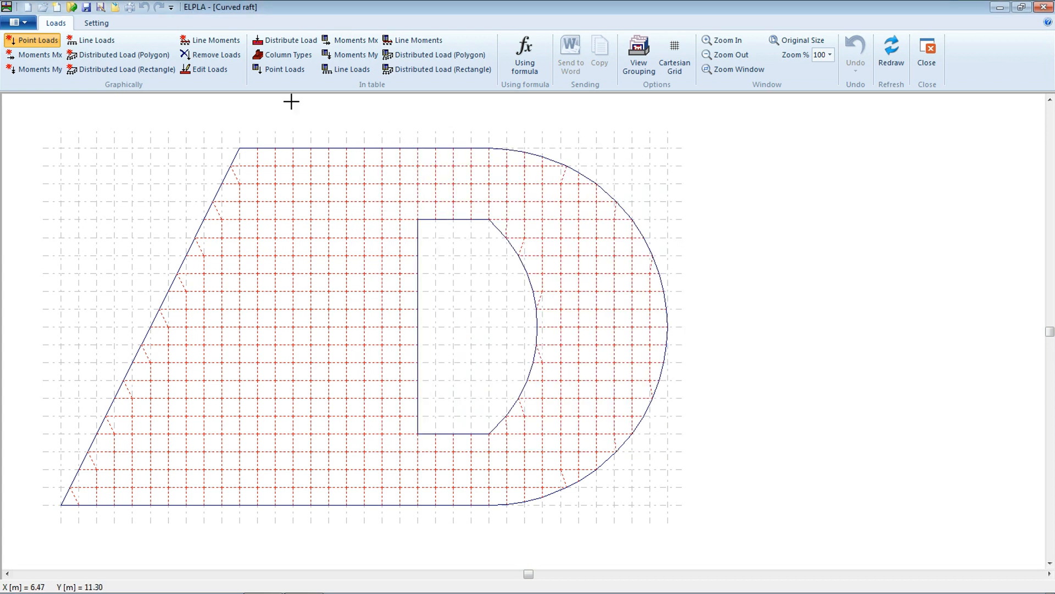
# - Open the point loads table, switch to the Load workbook in Excel, and copy cells B2:F13 of the Loads sheet
pyautogui.click(285, 69)
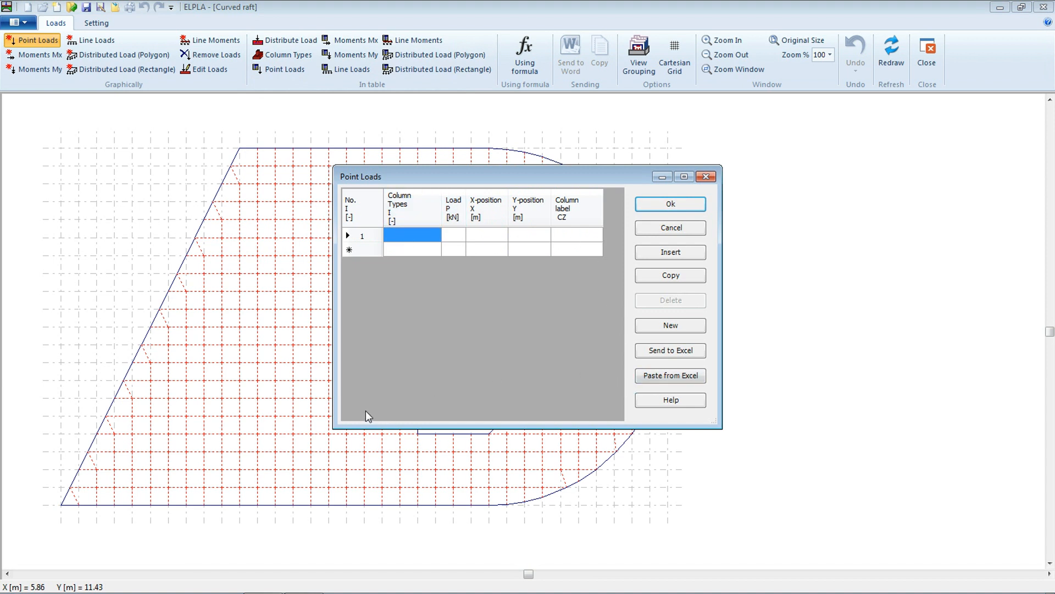
pyautogui.click(303, 588)
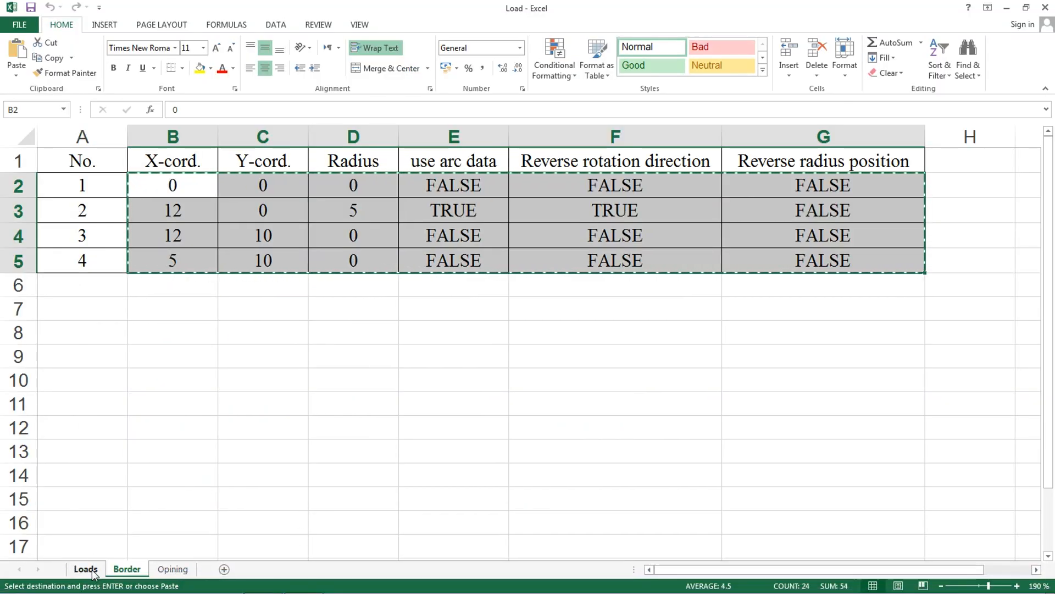
pyautogui.click(88, 569)
pyautogui.moveTo(201, 191); pyautogui.dragTo(690, 462)
pyautogui.hotkey('ctrl', 'c')
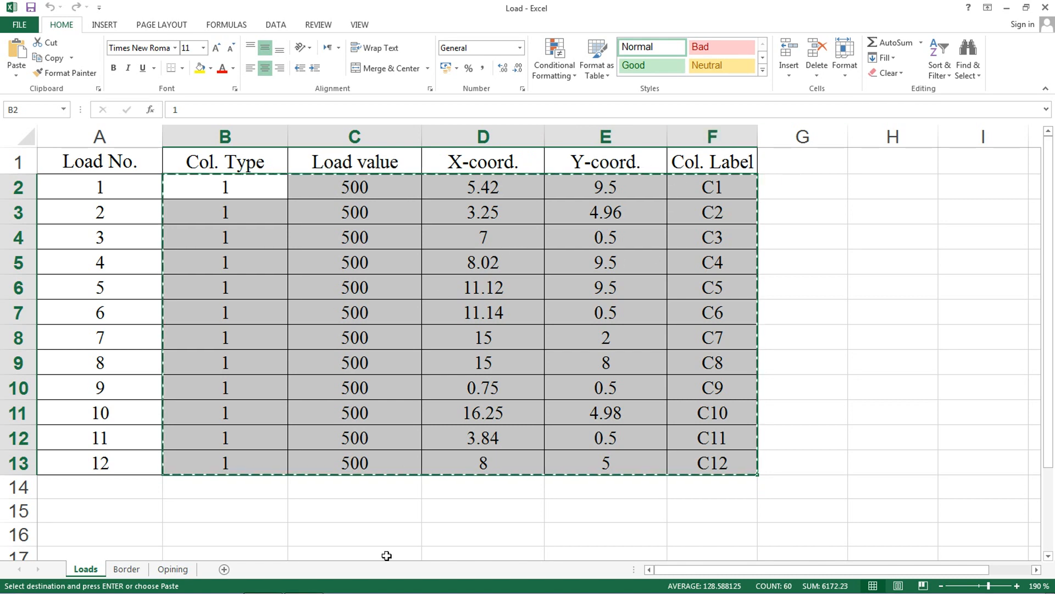
# - Switch back to ELPLA, clear the point loads table, and paste the copied column loads C1 to C12 from Excel
pyautogui.click(263, 581)
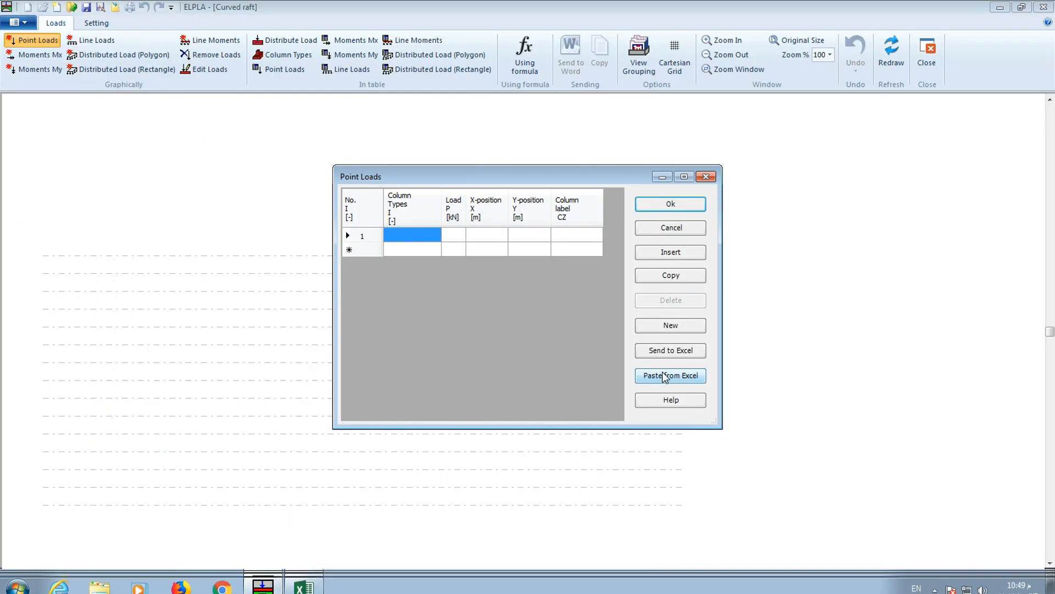
pyautogui.click(655, 325)
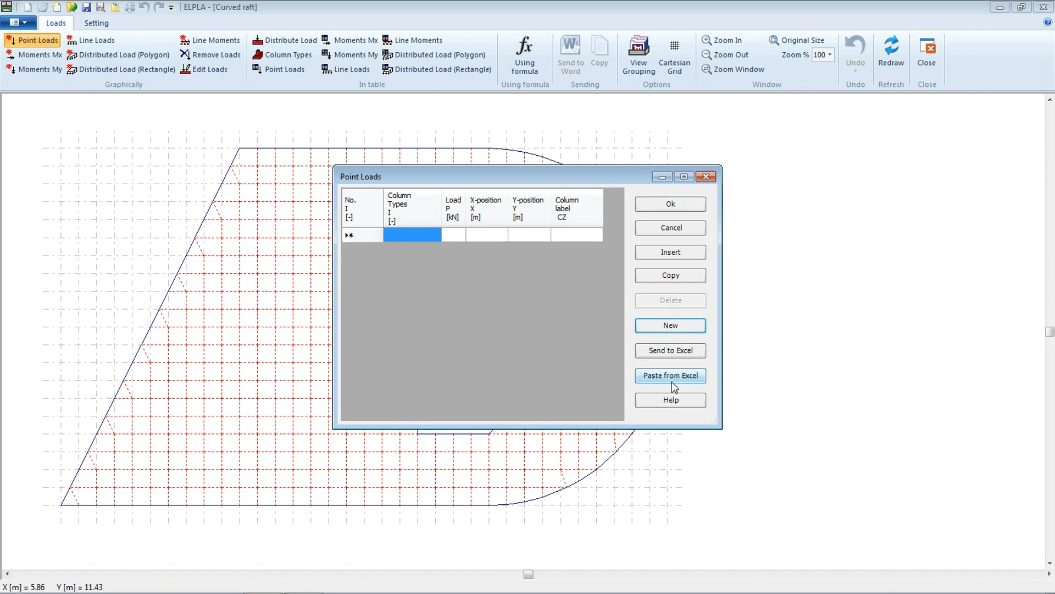
pyautogui.click(668, 375)
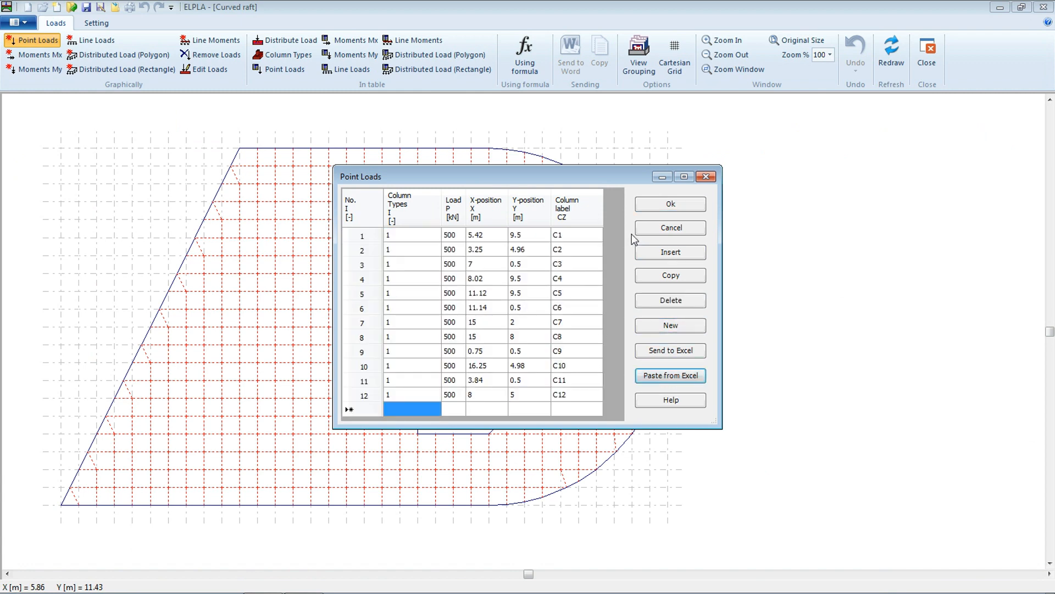
# - Accept the point loads table and apply the default parameters to the maximum ordinates of the drawing
pyautogui.click(670, 204)
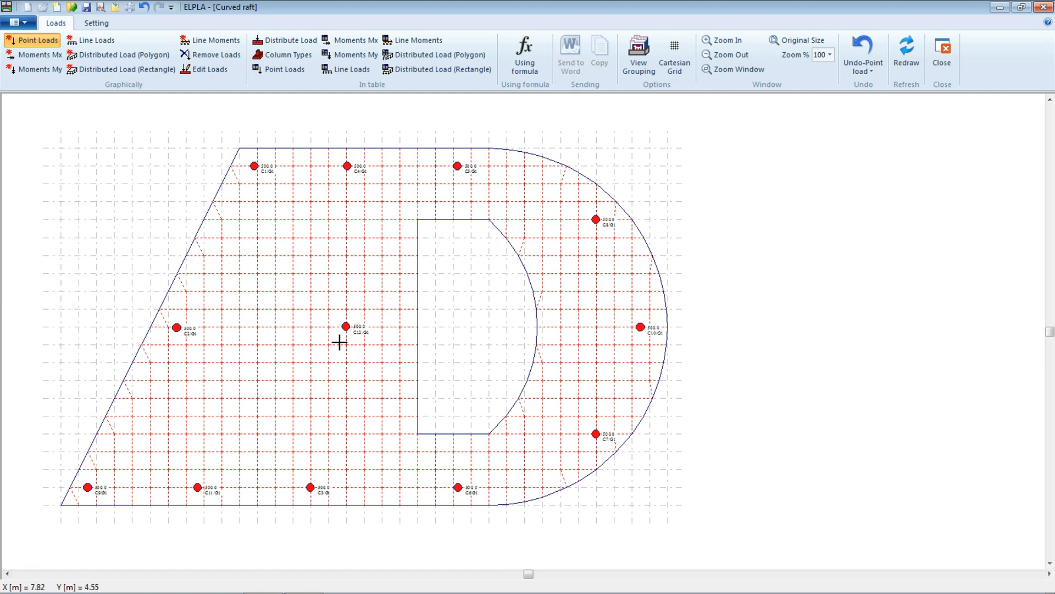
pyautogui.click(108, 28)
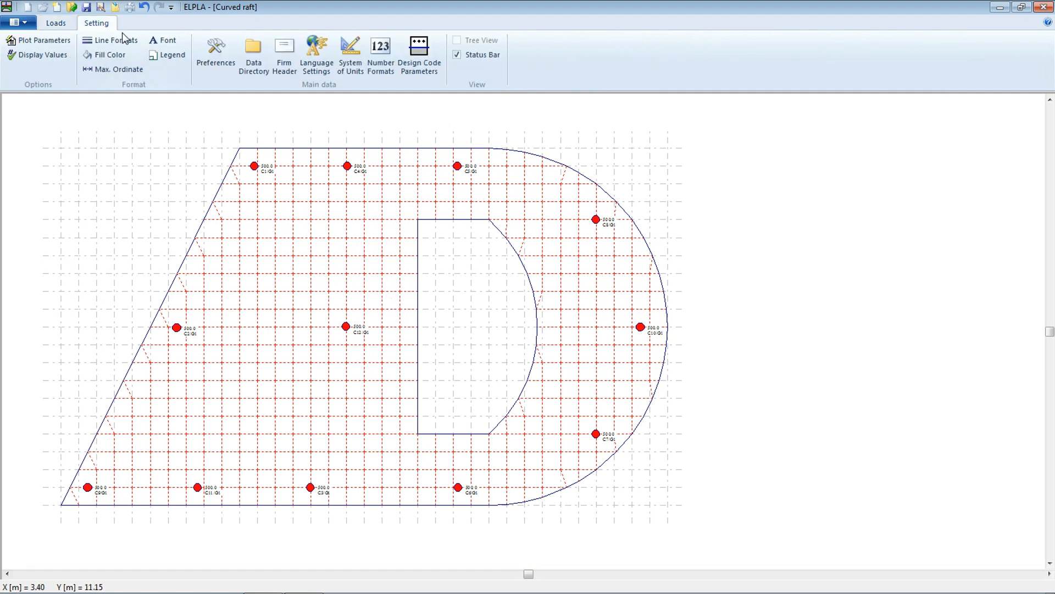
pyautogui.click(113, 70)
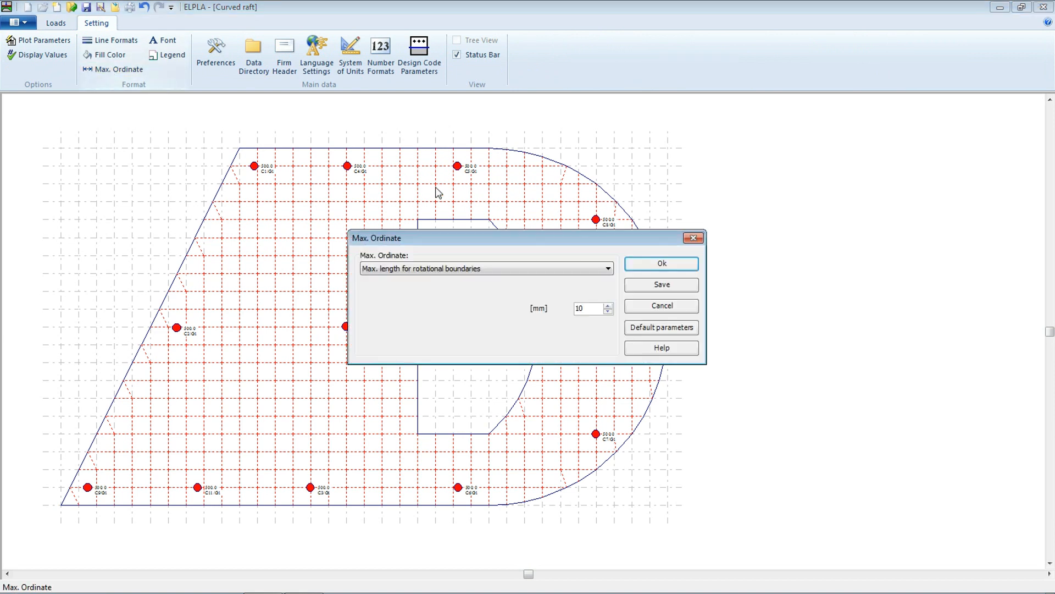
pyautogui.click(655, 330)
pyautogui.click(663, 265)
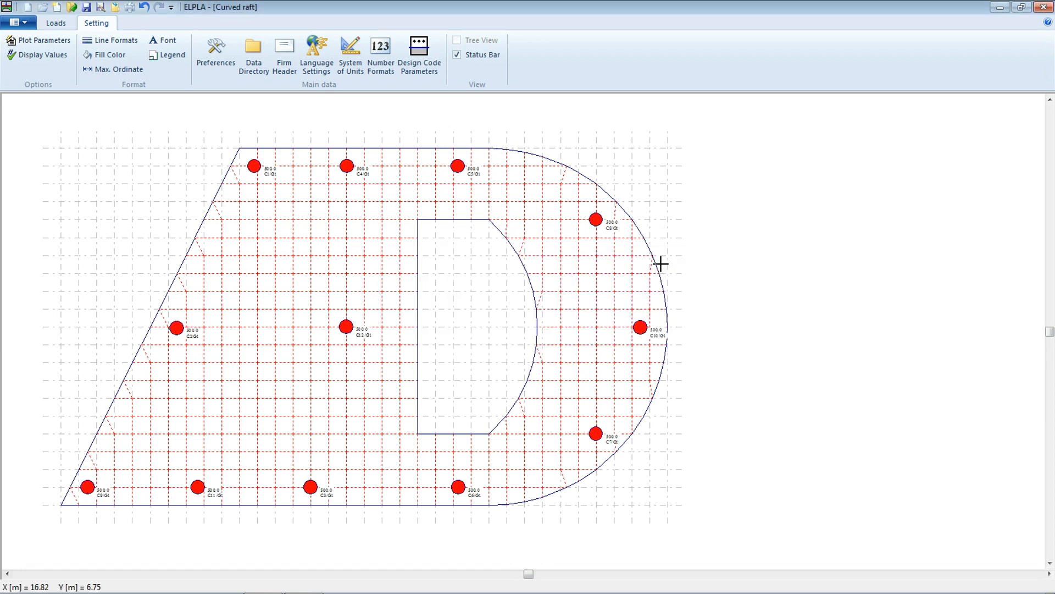
# - Inspect the column load symbols and labels on the raft up close, and close the loads data
pyautogui.scroll(6, 272, 330)
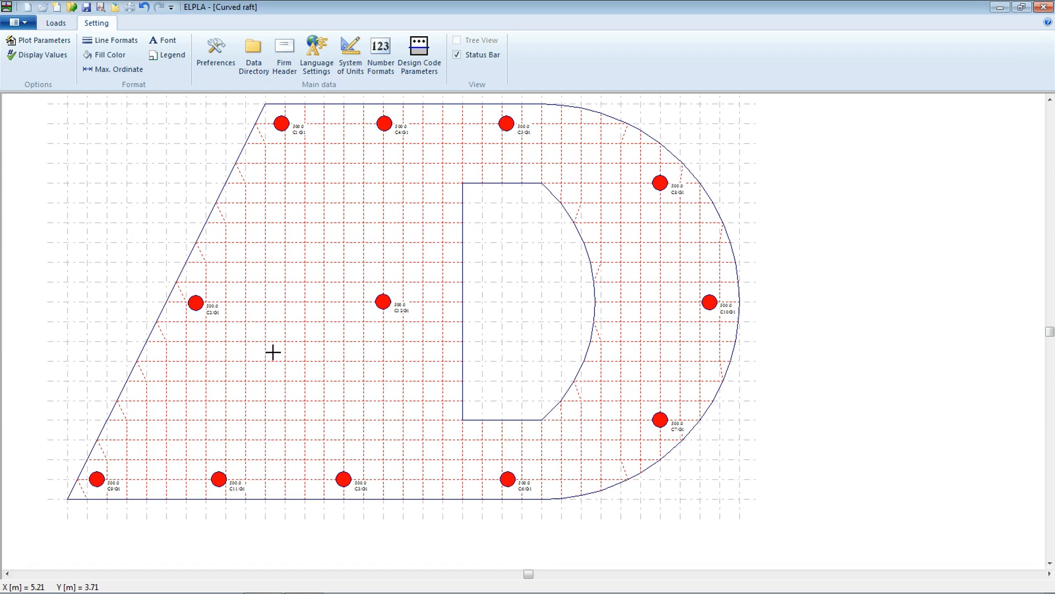
pyautogui.scroll(1, 265, 290)
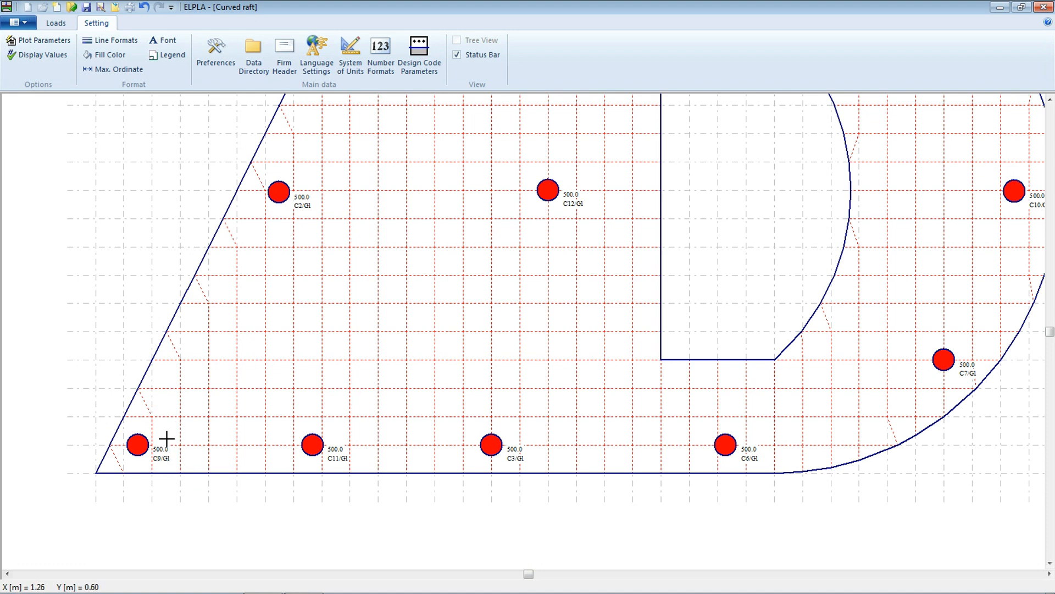
pyautogui.scroll(-1, 252, 229)
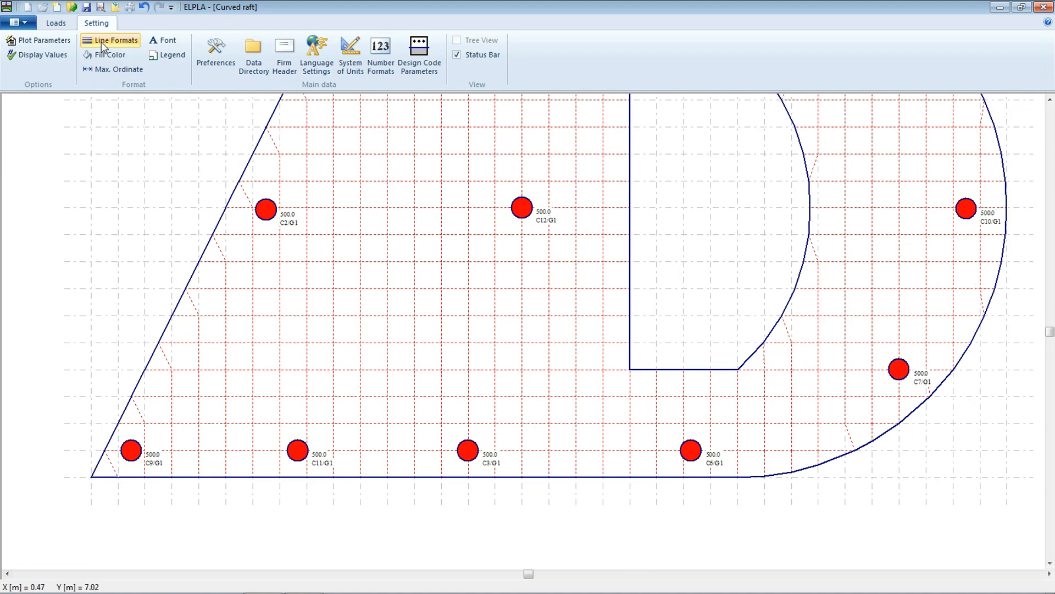
pyautogui.click(60, 26)
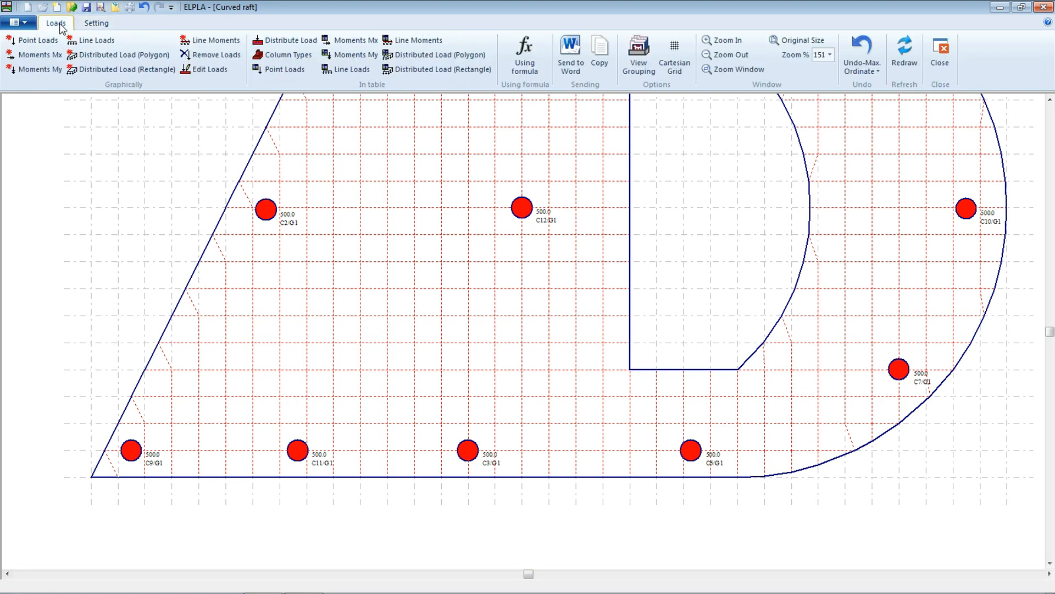
pyautogui.click(937, 53)
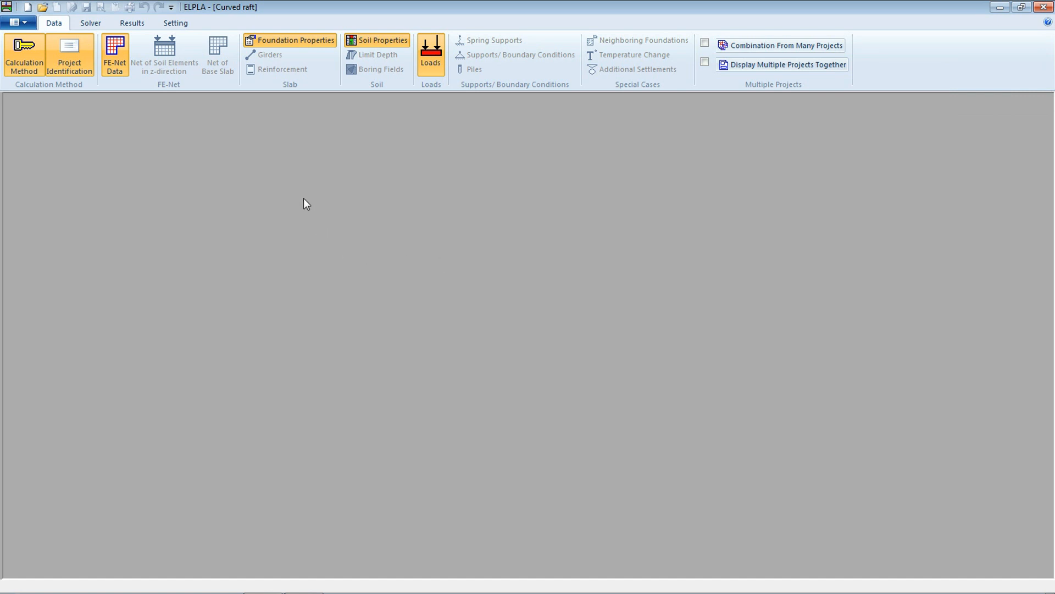
# - Run the computation of all with the iteration ending at 0.0001 m accuracy, and accept the check of the solution
pyautogui.click(91, 24)
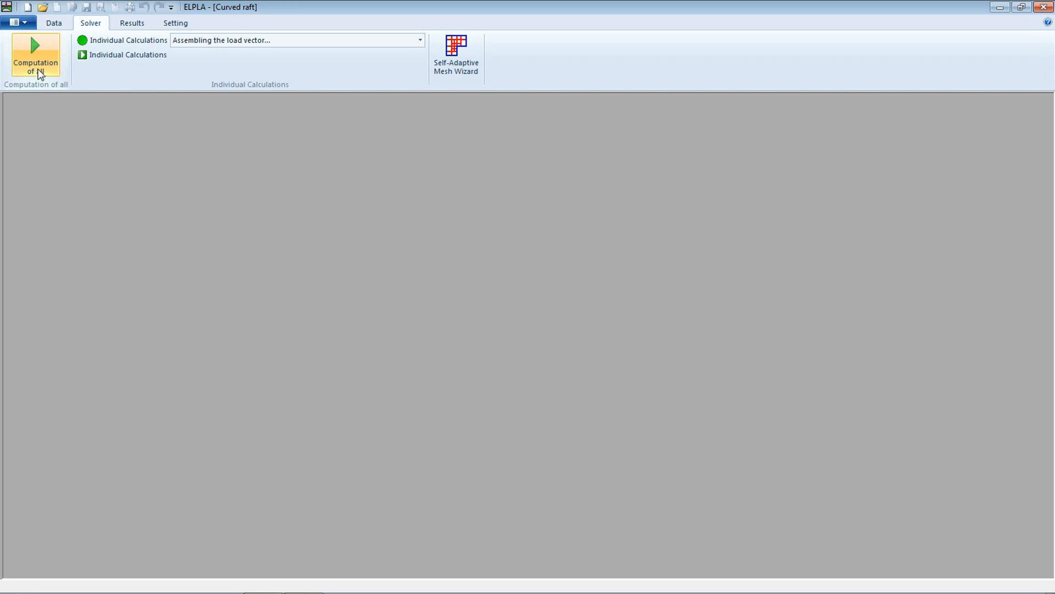
pyautogui.click(39, 76)
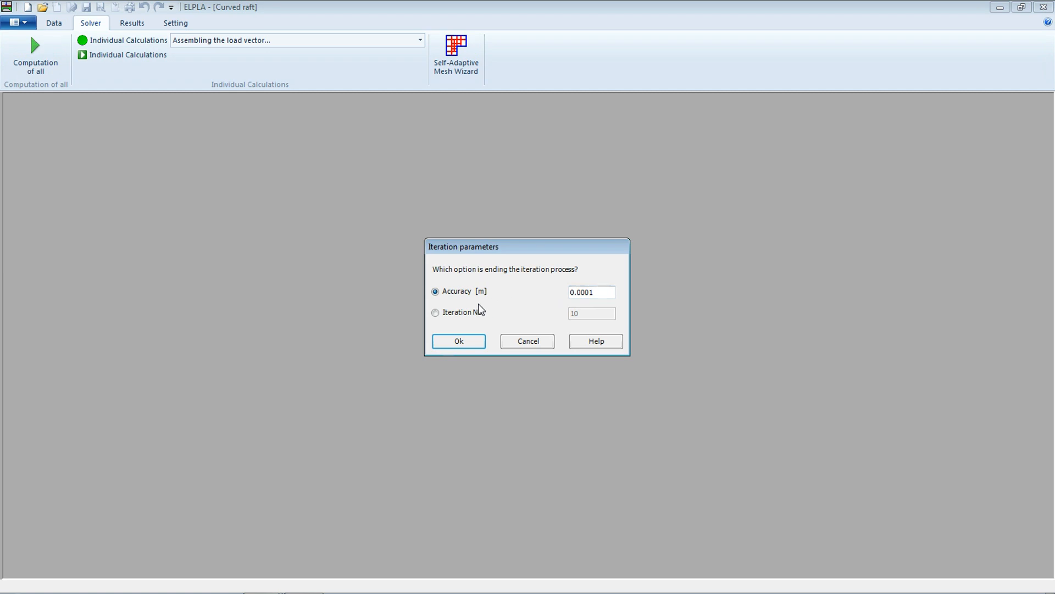
pyautogui.click(454, 341)
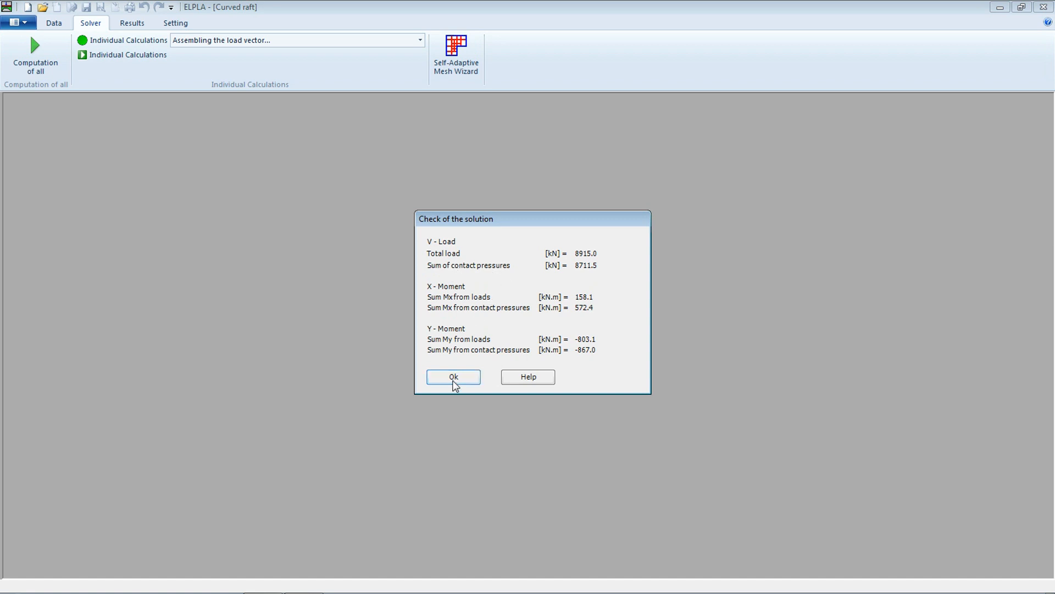
pyautogui.click(452, 380)
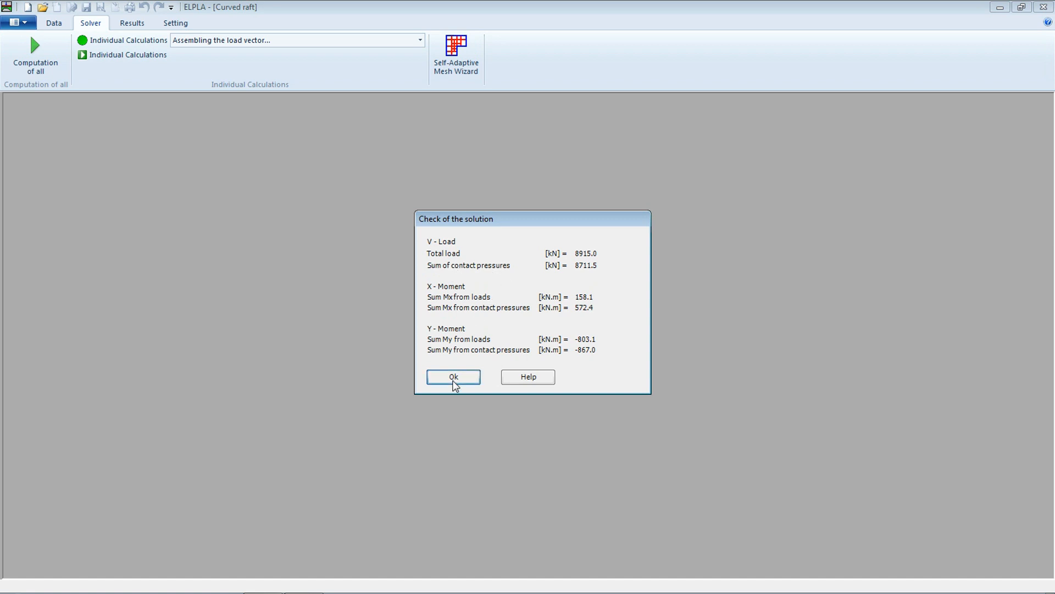
# - Draw the system of loading of the raft in isometric view
pyautogui.click(131, 23)
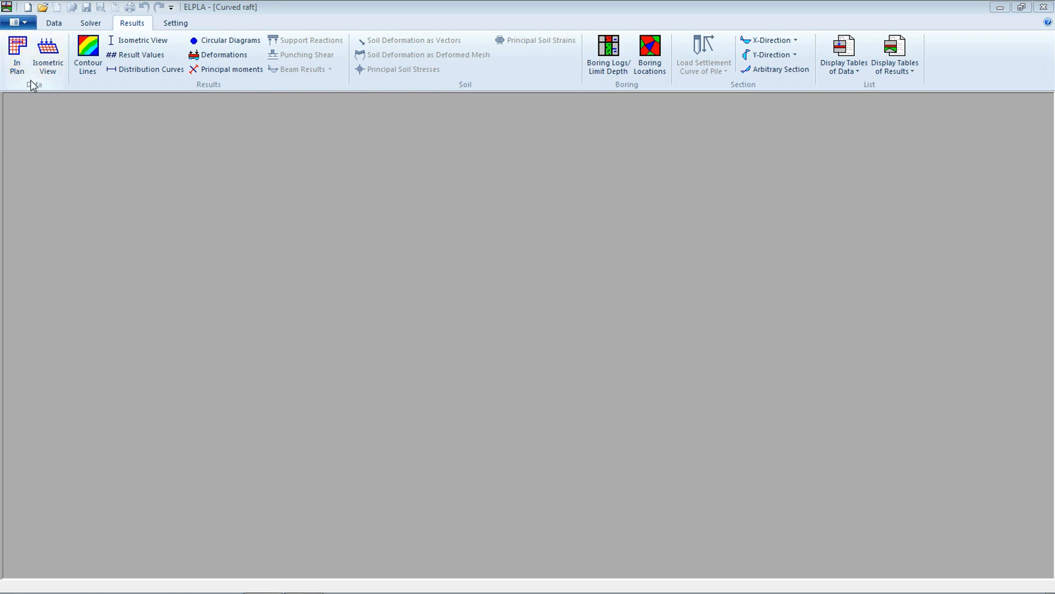
pyautogui.click(46, 60)
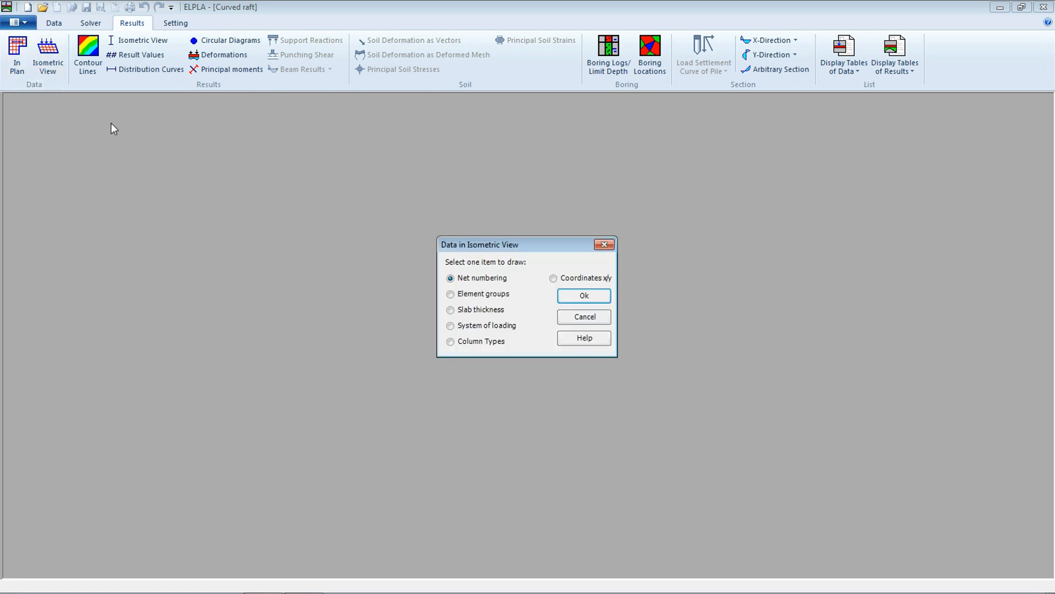
pyautogui.click(510, 328)
pyautogui.click(570, 299)
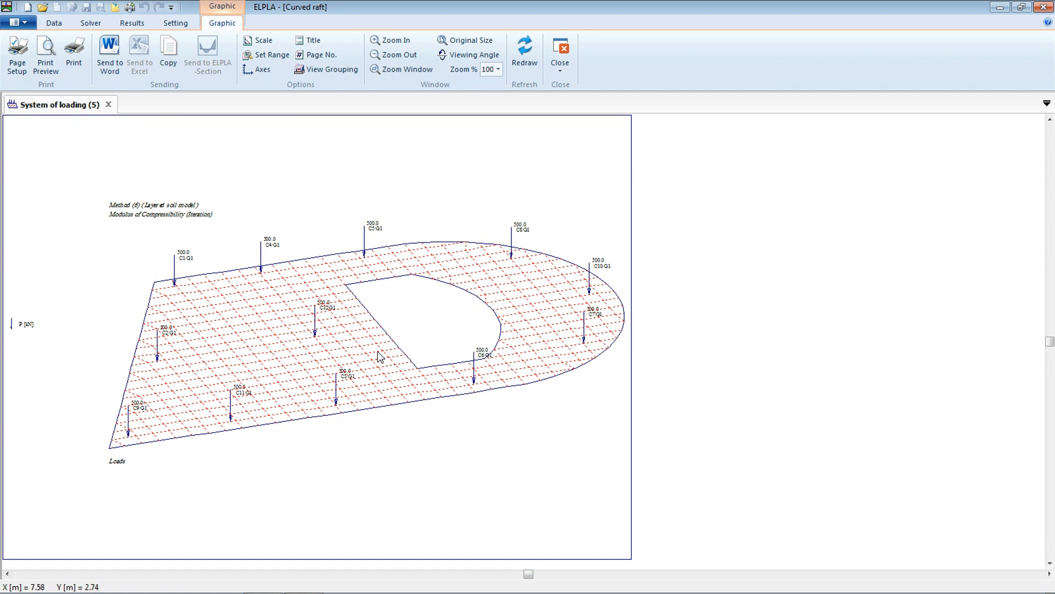
# - Draw the settlements of the raft as contour lines and also in isometric view
pyautogui.click(131, 25)
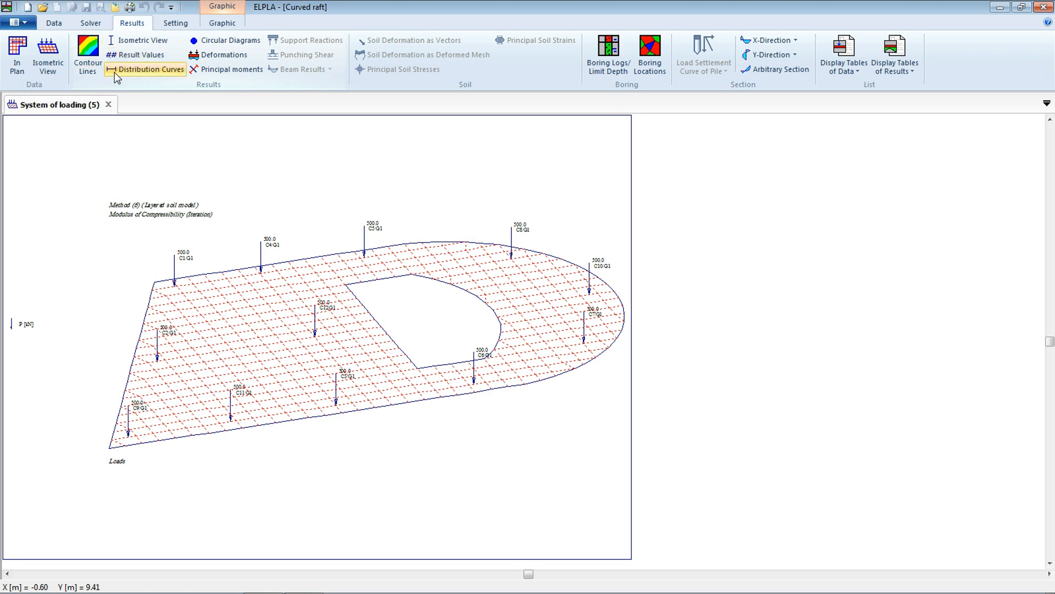
pyautogui.click(82, 64)
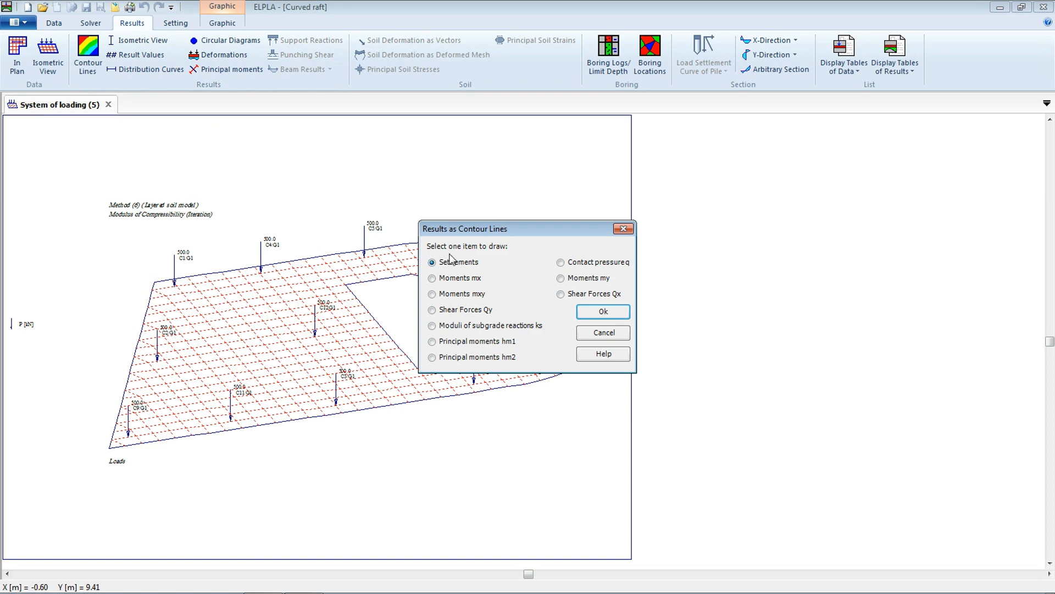
pyautogui.click(585, 311)
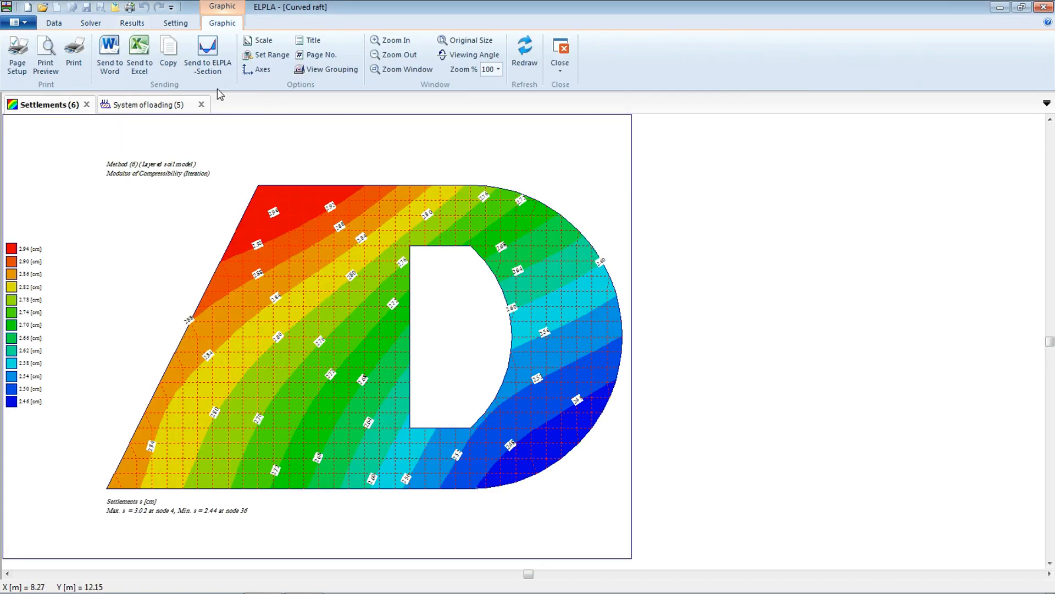
pyautogui.click(142, 27)
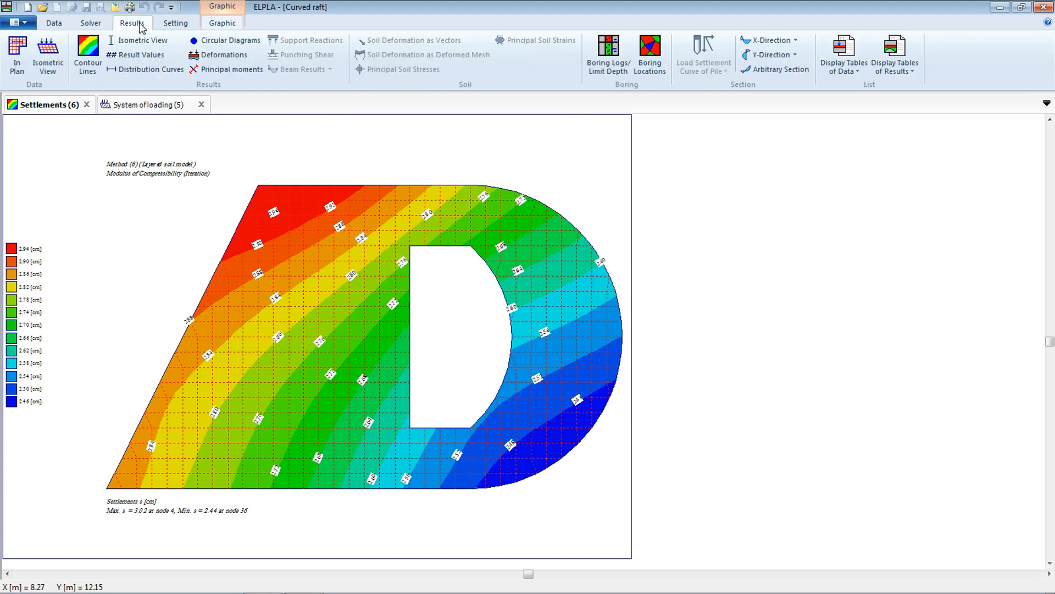
pyautogui.click(145, 44)
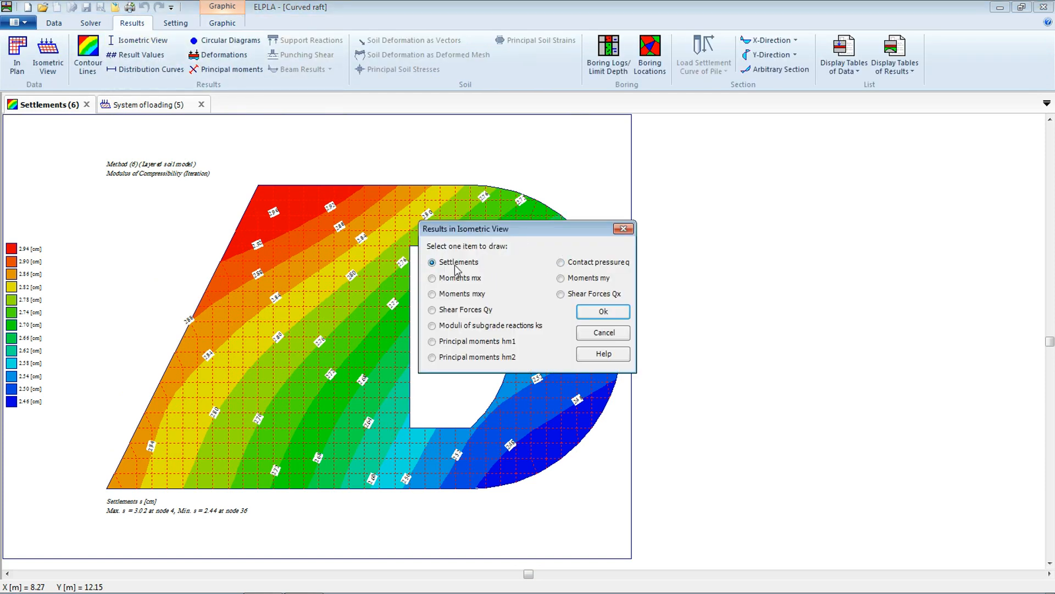
pyautogui.click(617, 313)
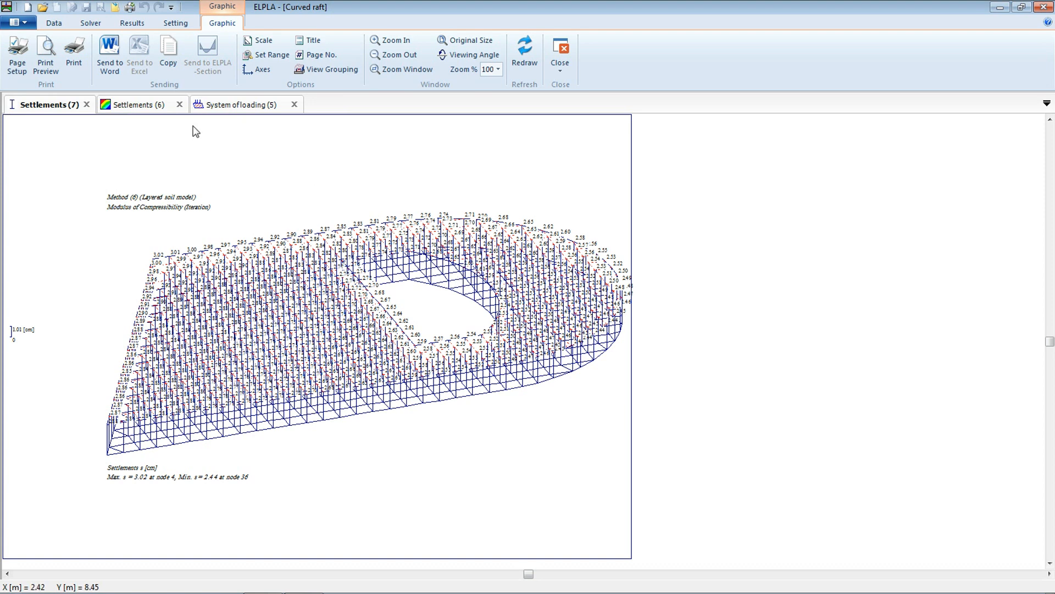
# - Turn off the display of values for isometric view drawings
pyautogui.click(133, 24)
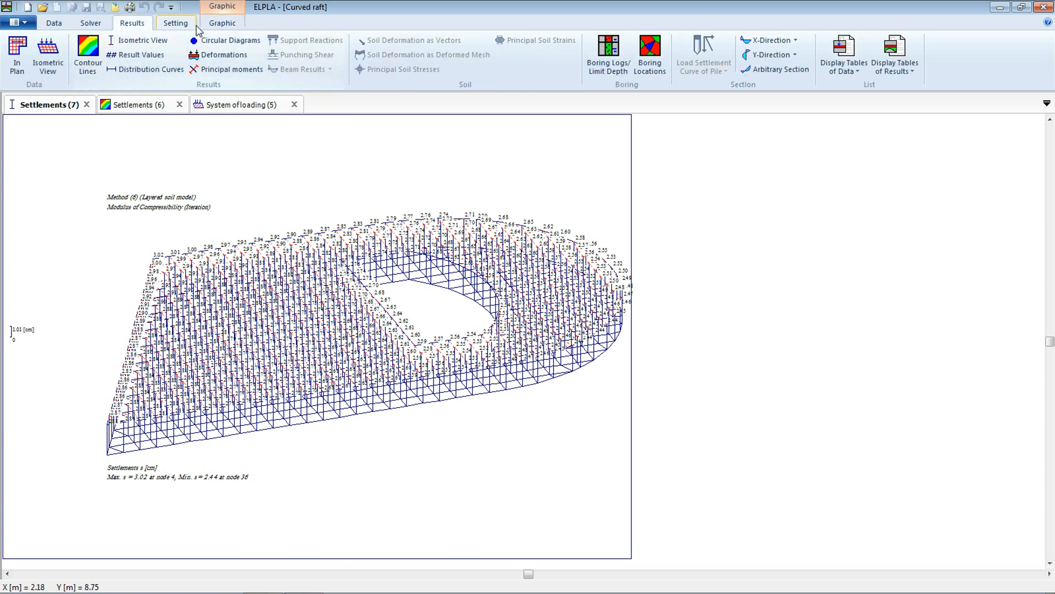
pyautogui.click(177, 24)
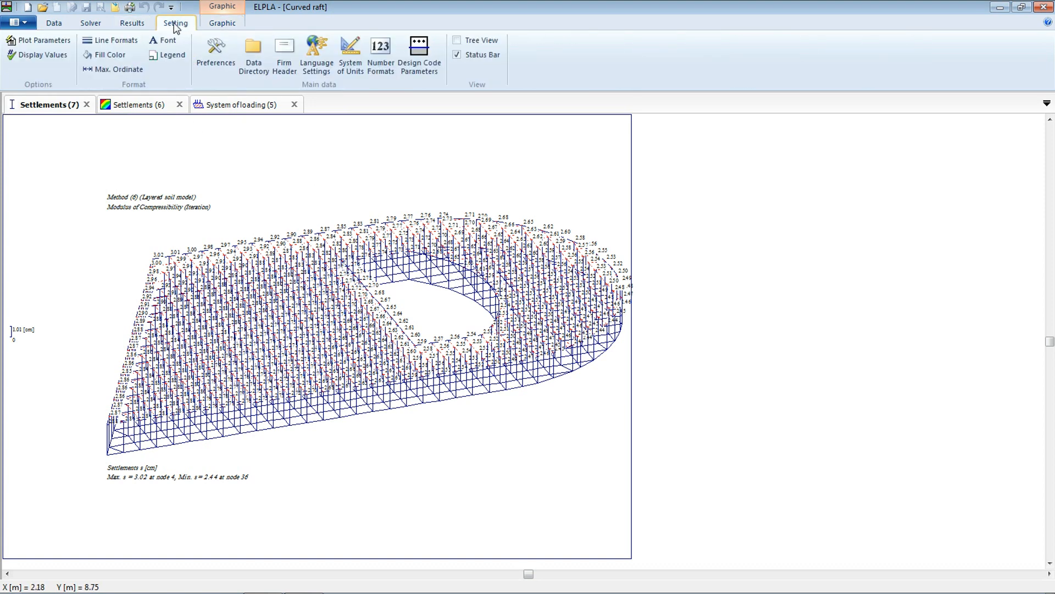
pyautogui.click(42, 55)
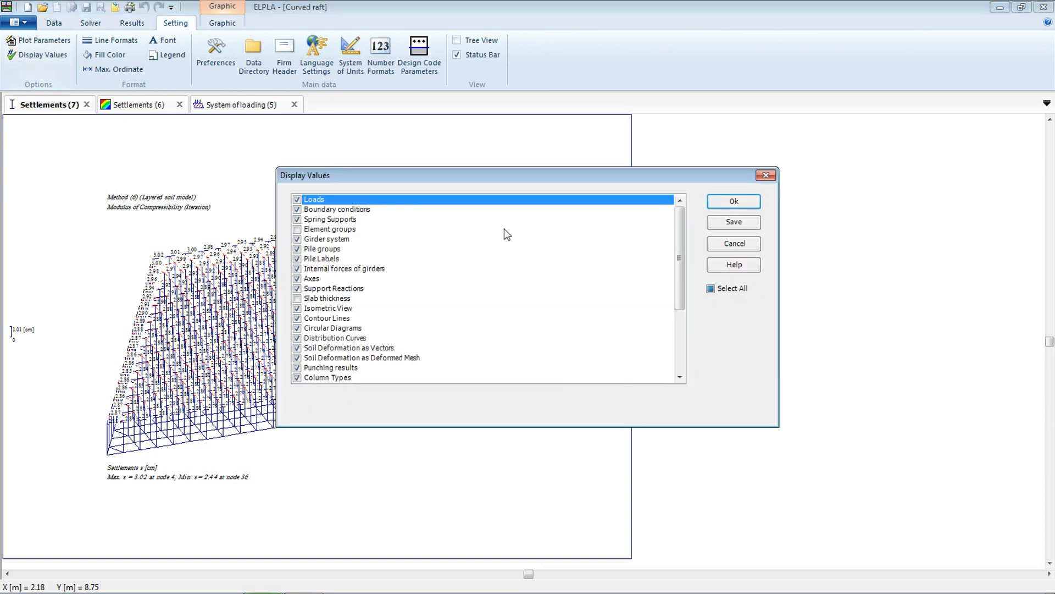
pyautogui.click(733, 202)
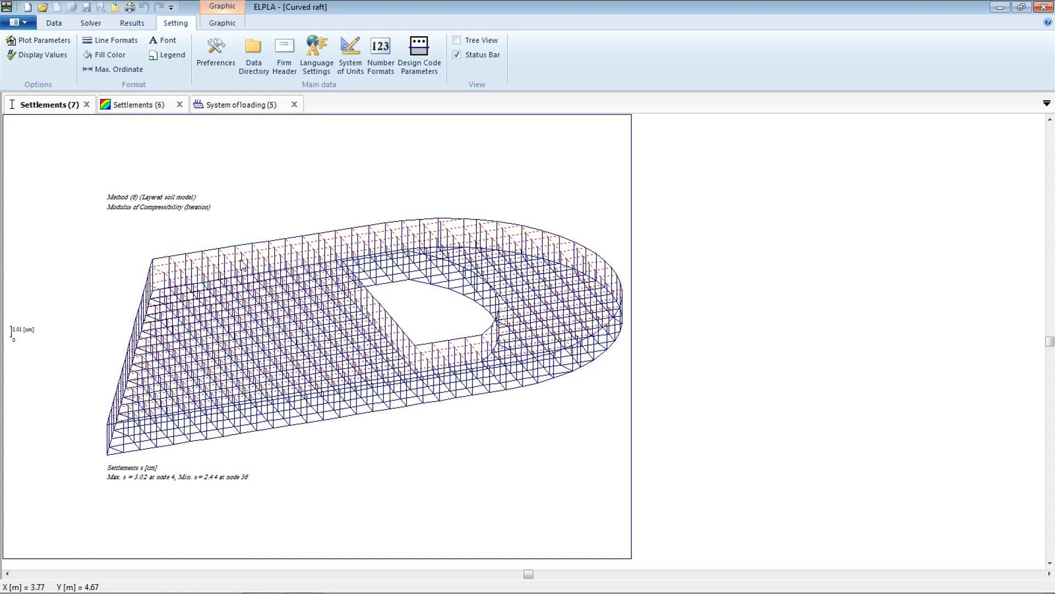
# - Draw the moments mx of the raft in isometric view
pyautogui.click(132, 22)
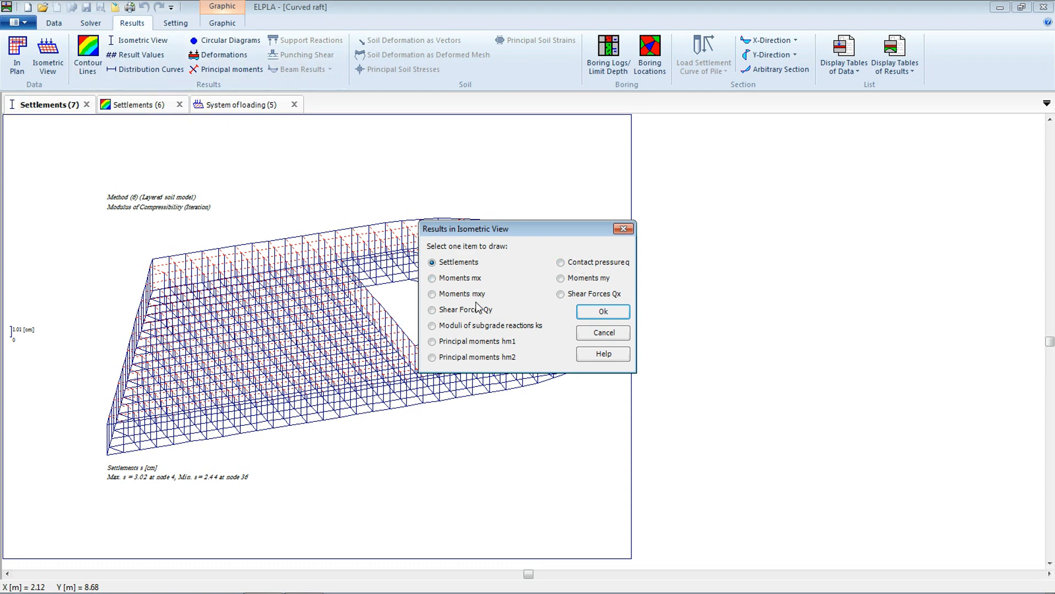
pyautogui.click(469, 281)
pyautogui.click(591, 312)
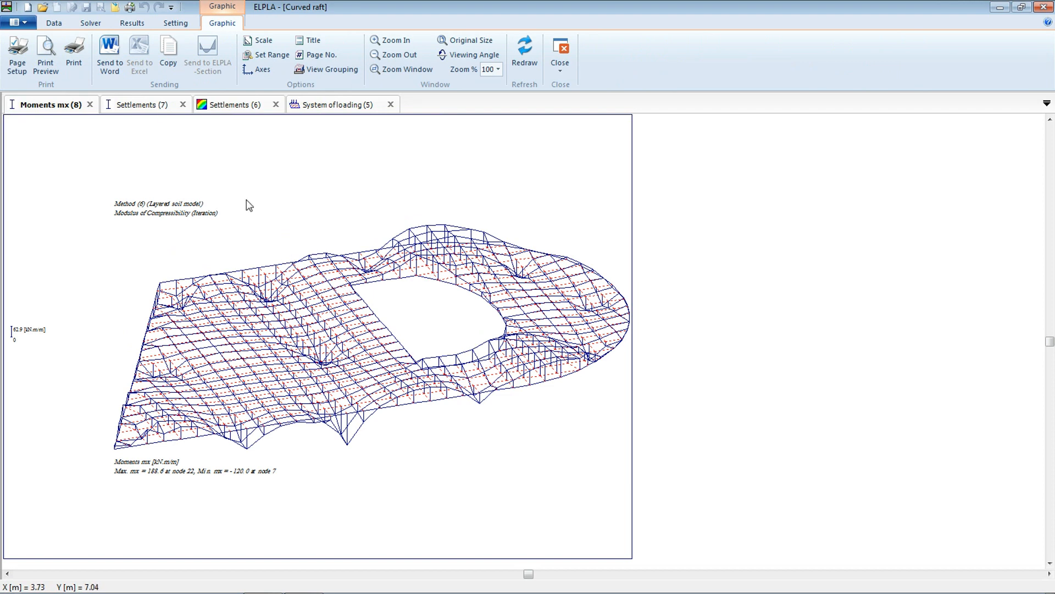
# - Show the moments my as result values on the raft plan
pyautogui.click(136, 32)
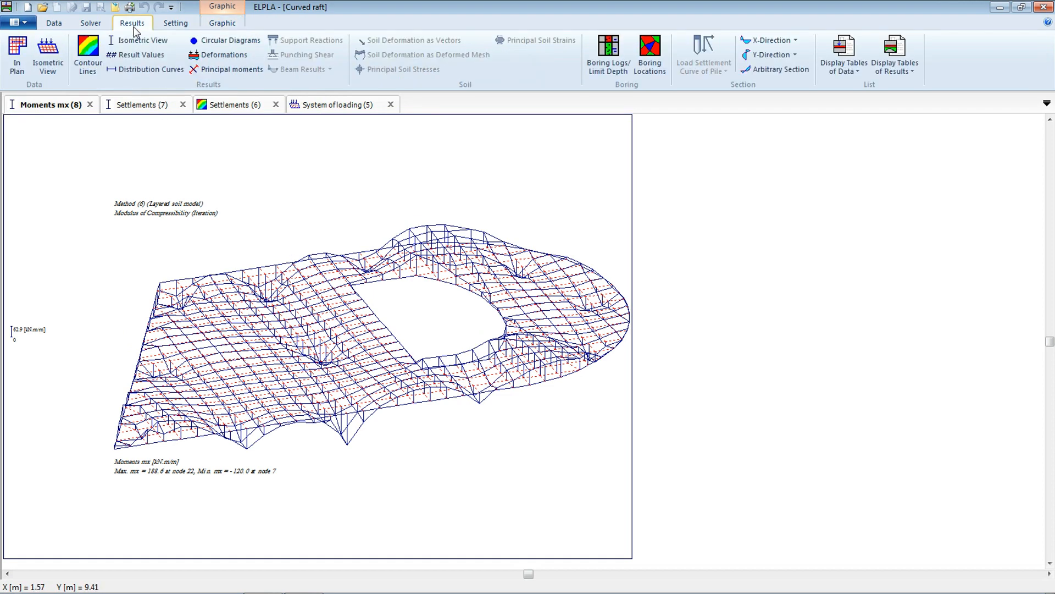
pyautogui.click(134, 57)
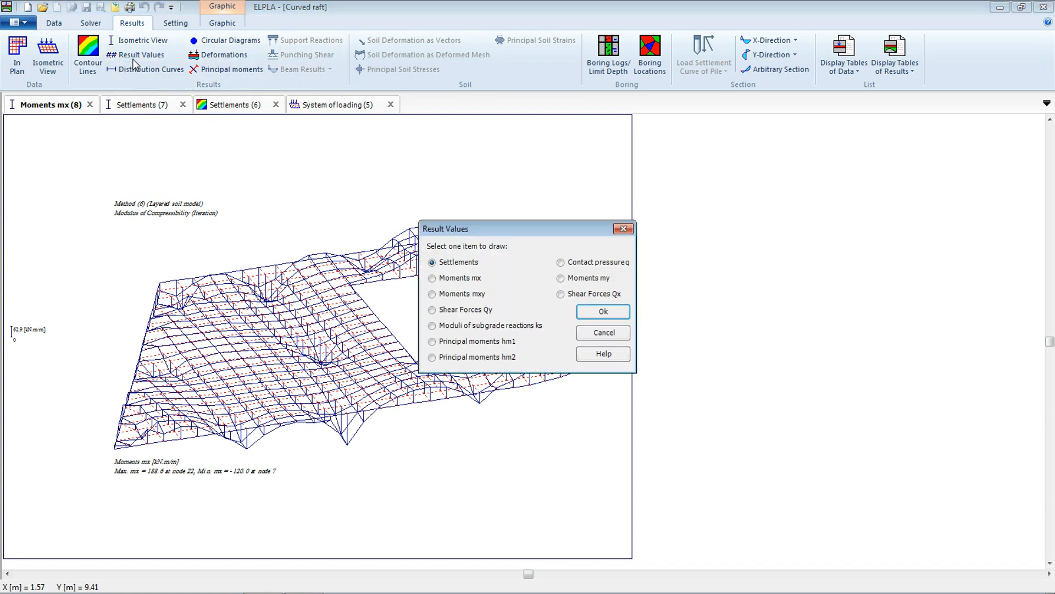
pyautogui.click(560, 277)
pyautogui.click(603, 311)
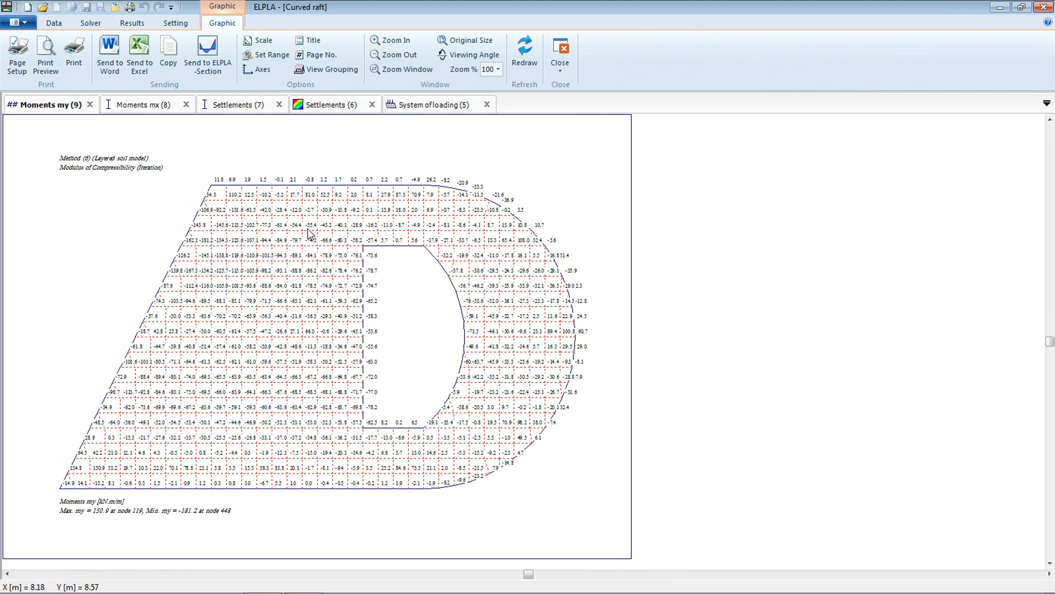
# - Draw the settlements of the raft as circular diagrams
pyautogui.click(132, 23)
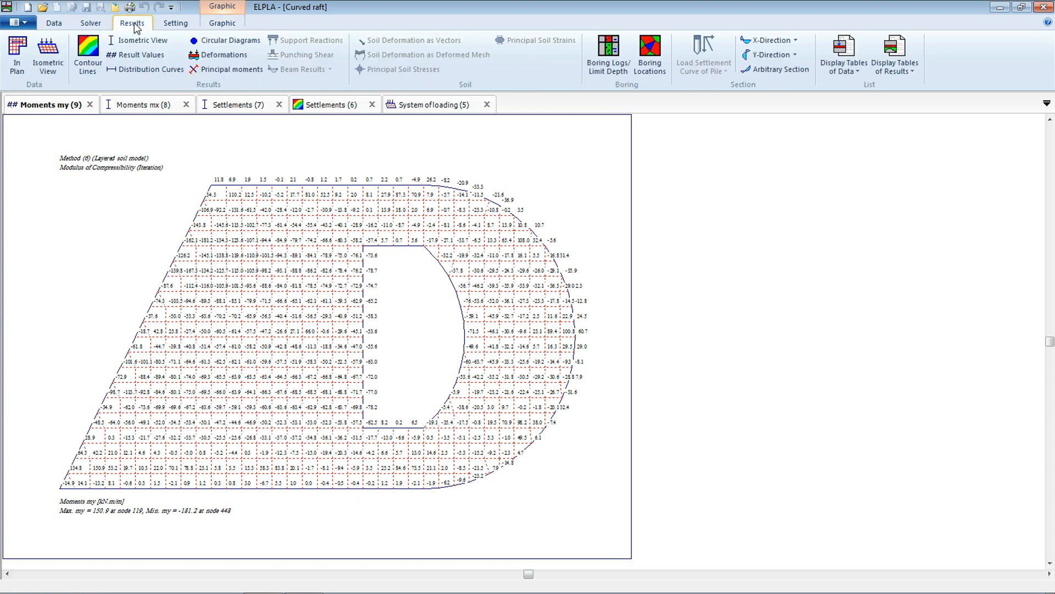
pyautogui.click(213, 42)
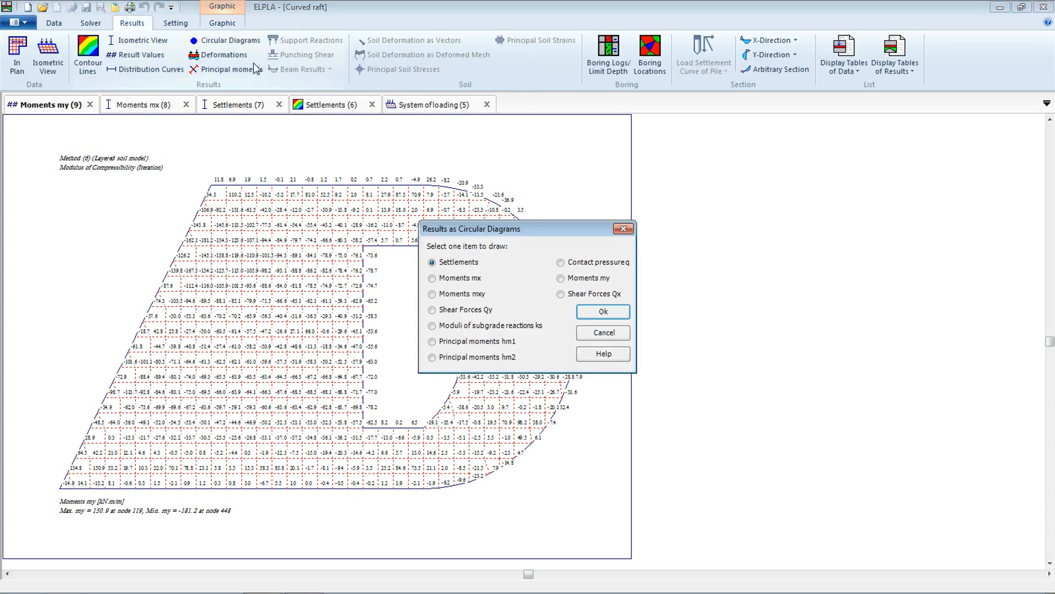
pyautogui.click(624, 318)
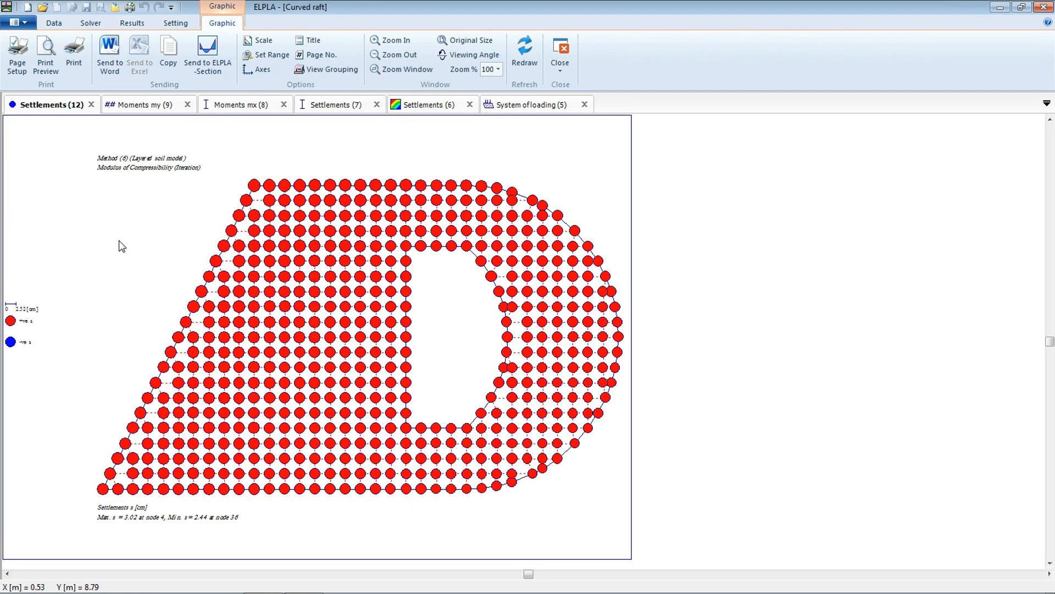
# - Draw the moments mx of the raft as circular diagrams
pyautogui.click(132, 22)
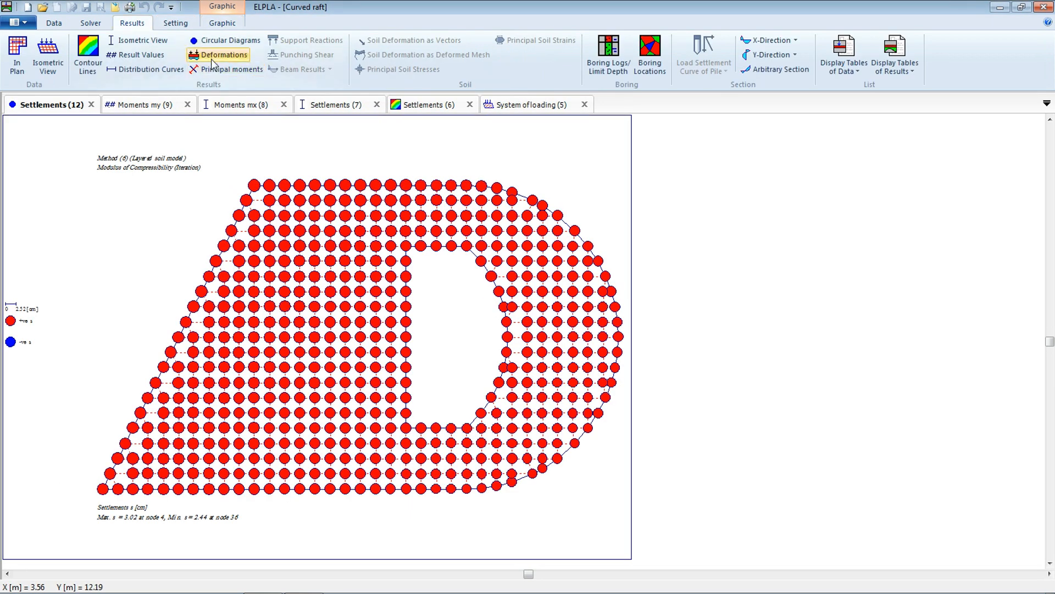
pyautogui.click(214, 43)
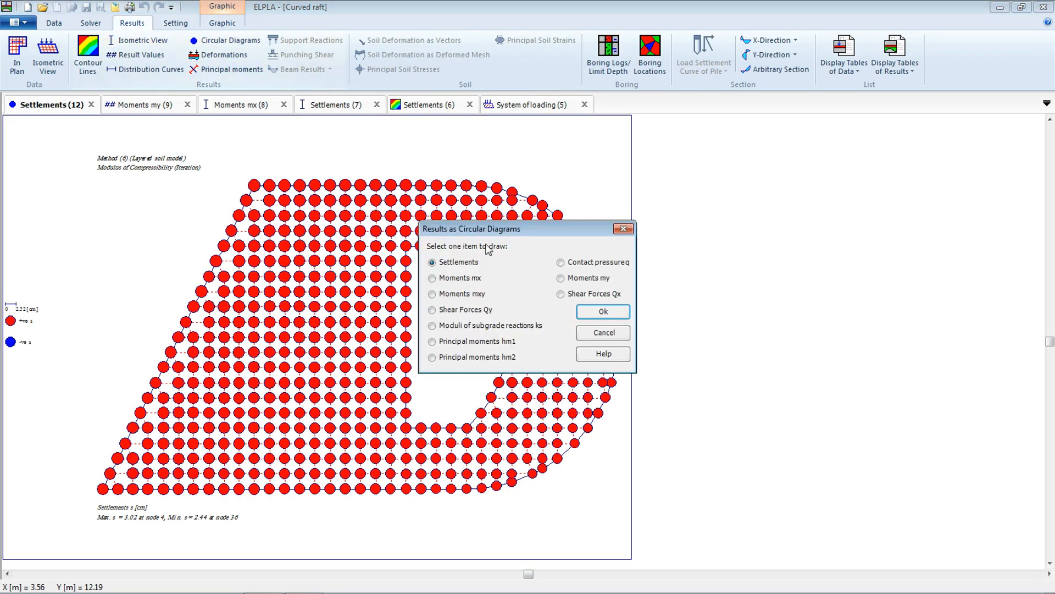
pyautogui.click(470, 282)
pyautogui.click(580, 310)
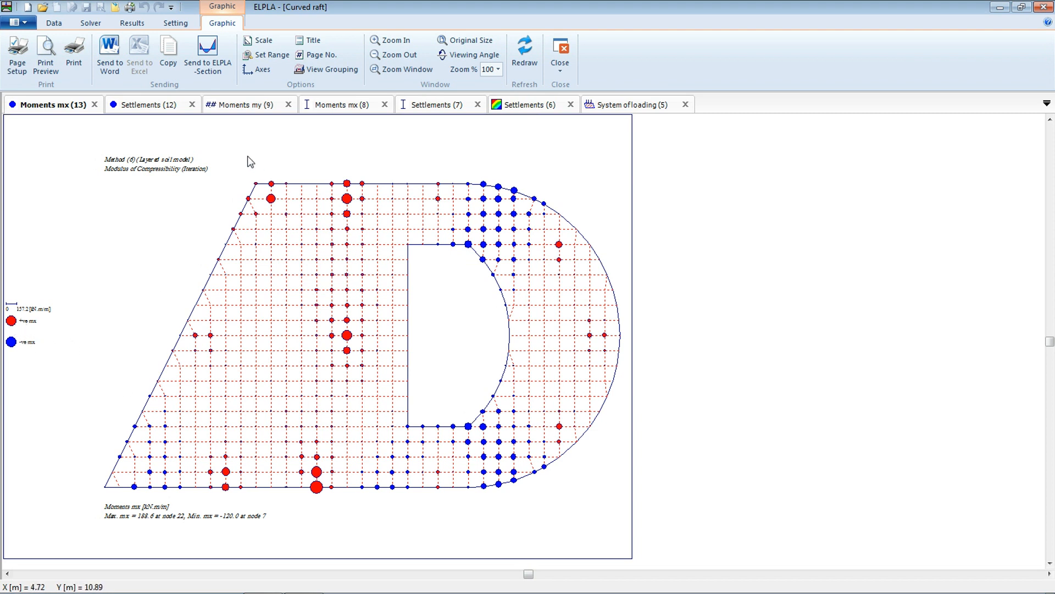
# - Draw the slab deformations of the raft, and draw the boring logs with limit depth
pyautogui.click(133, 24)
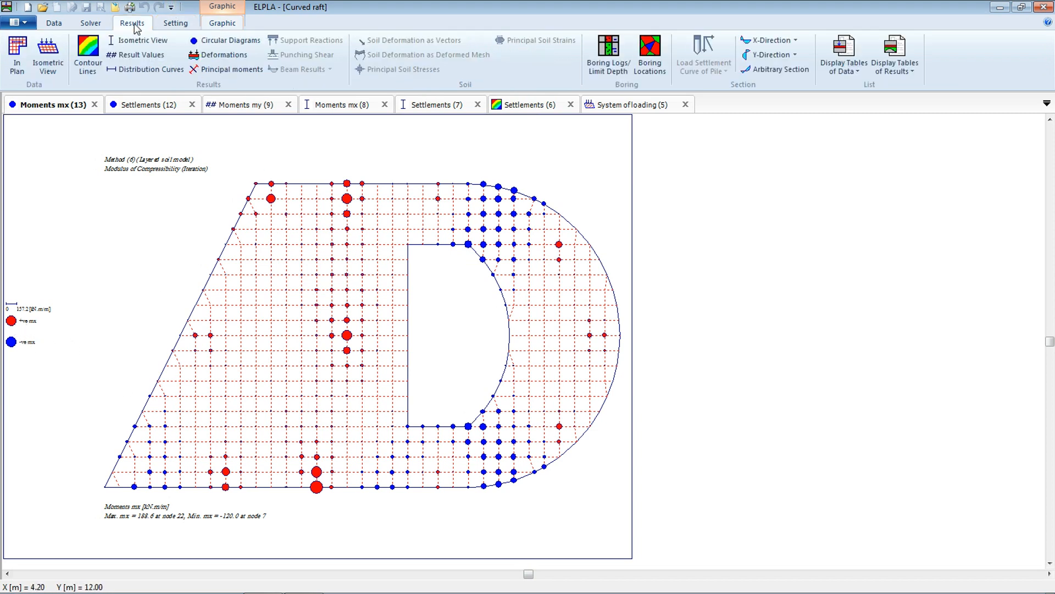
pyautogui.click(201, 56)
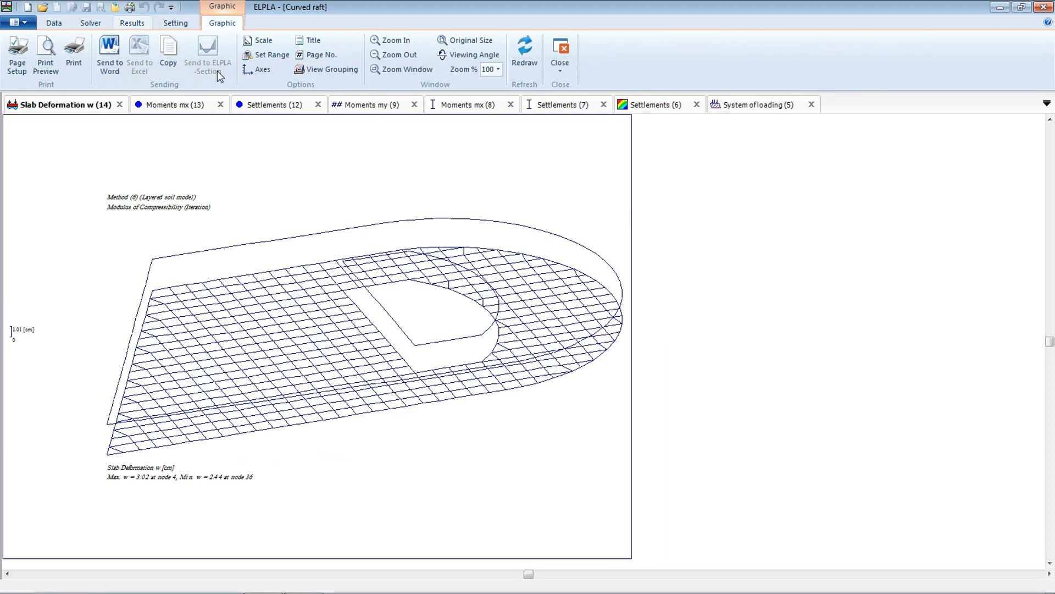
pyautogui.click(131, 24)
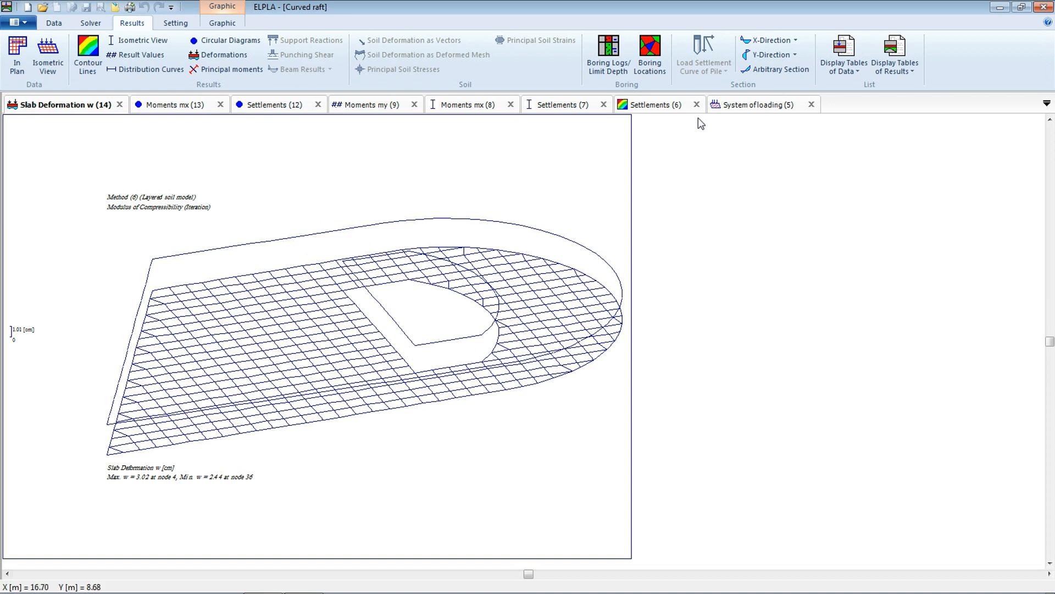
pyautogui.click(607, 48)
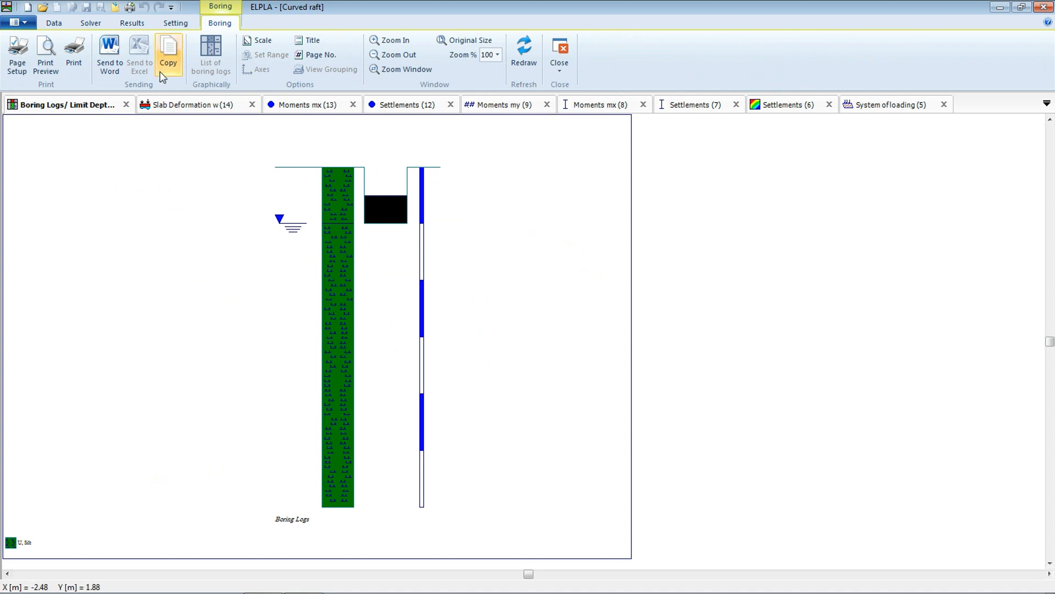
# - Turn on the display of values for the boring log drawing
pyautogui.click(164, 24)
pyautogui.click(61, 64)
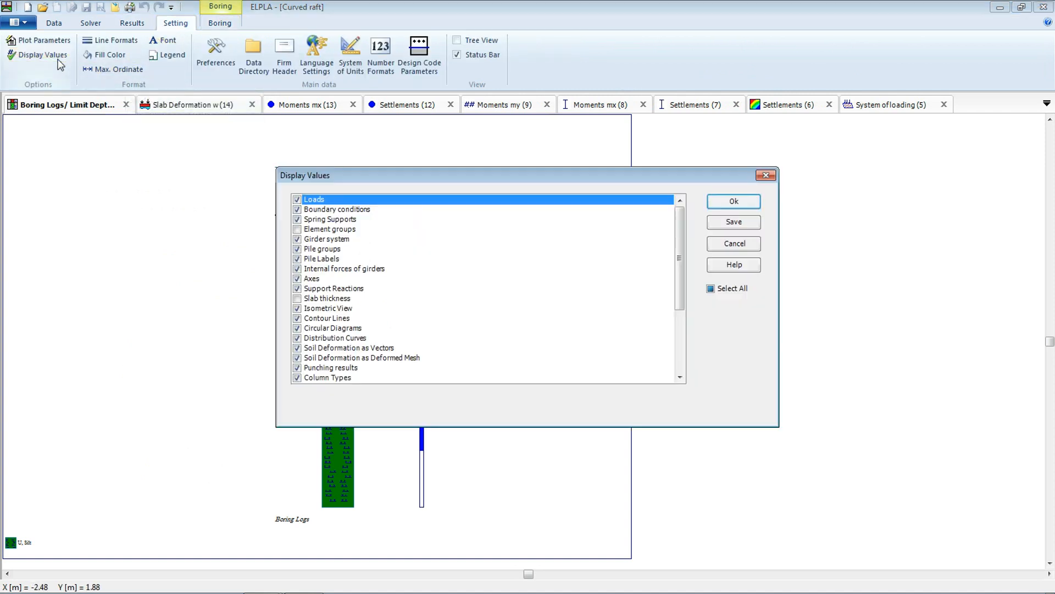
pyautogui.click(715, 204)
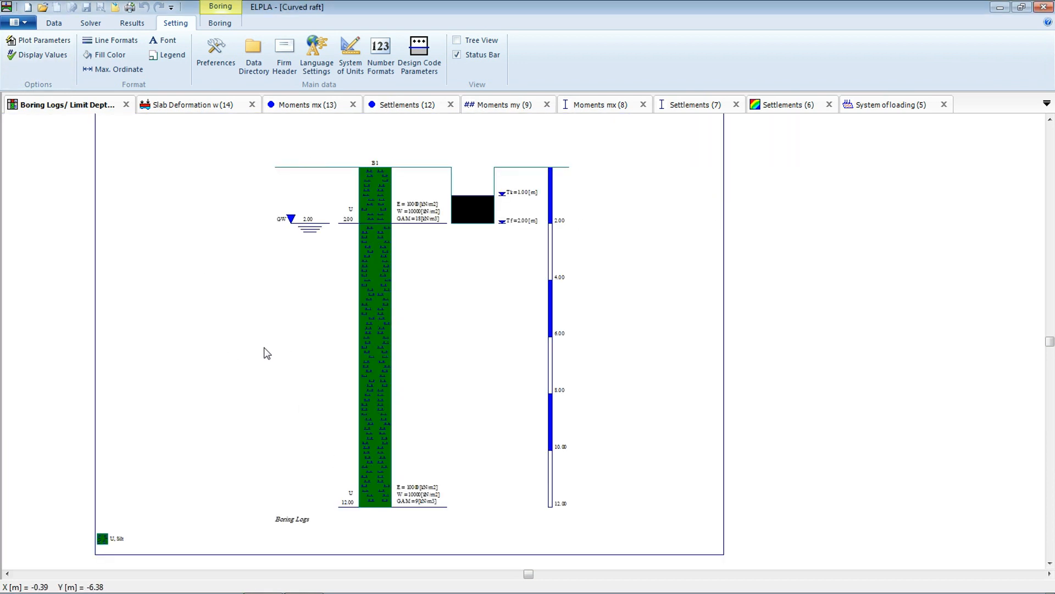
# - Draw the moments my along an arbitrary section from point (0.00, 0.00) to point (17.00, 10.00) m
pyautogui.click(128, 26)
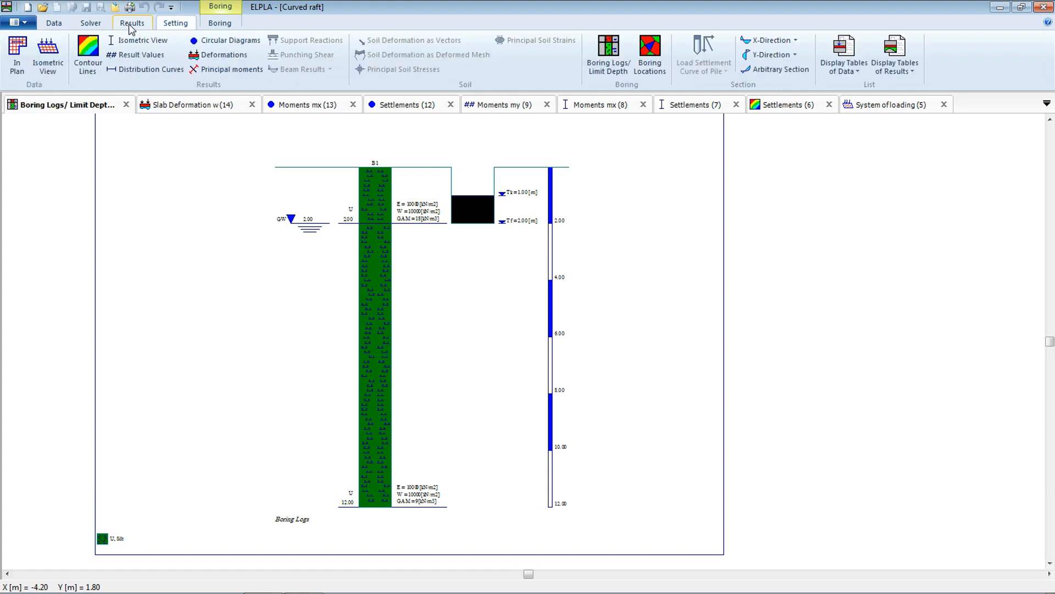
pyautogui.click(775, 70)
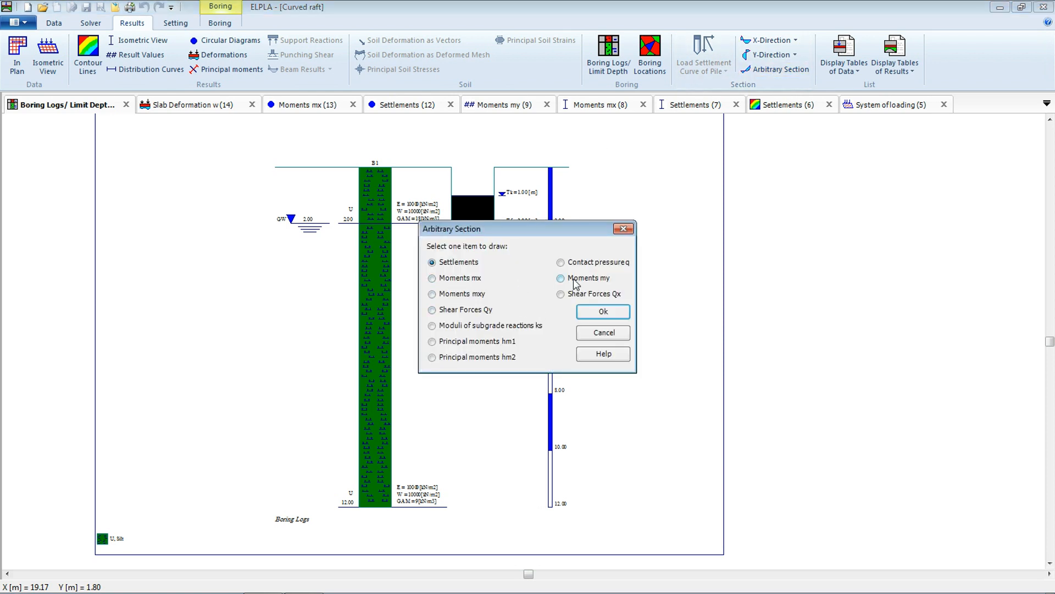
pyautogui.click(575, 280)
pyautogui.click(599, 312)
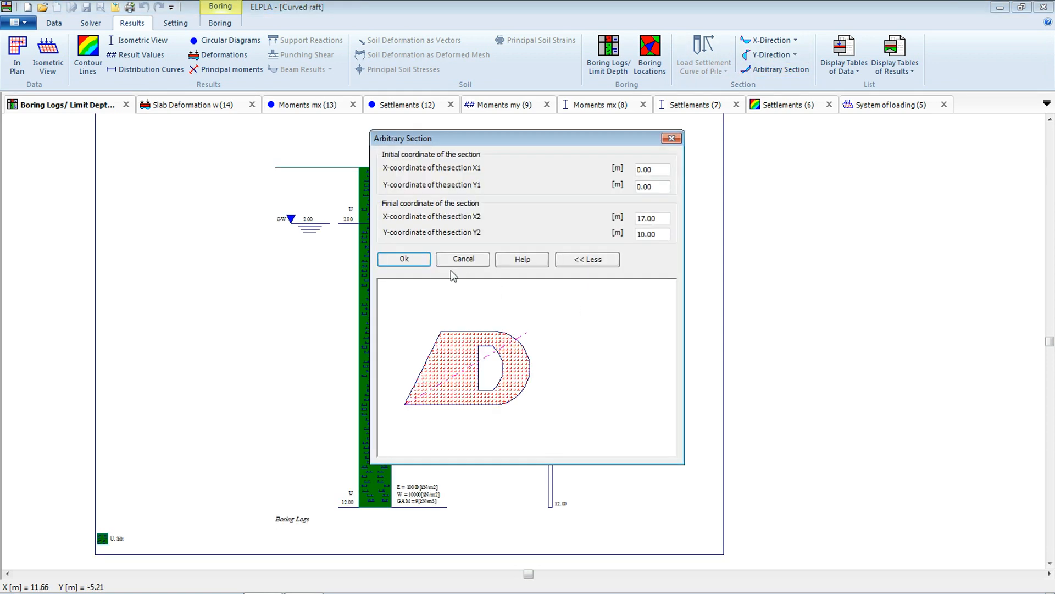
pyautogui.click(416, 260)
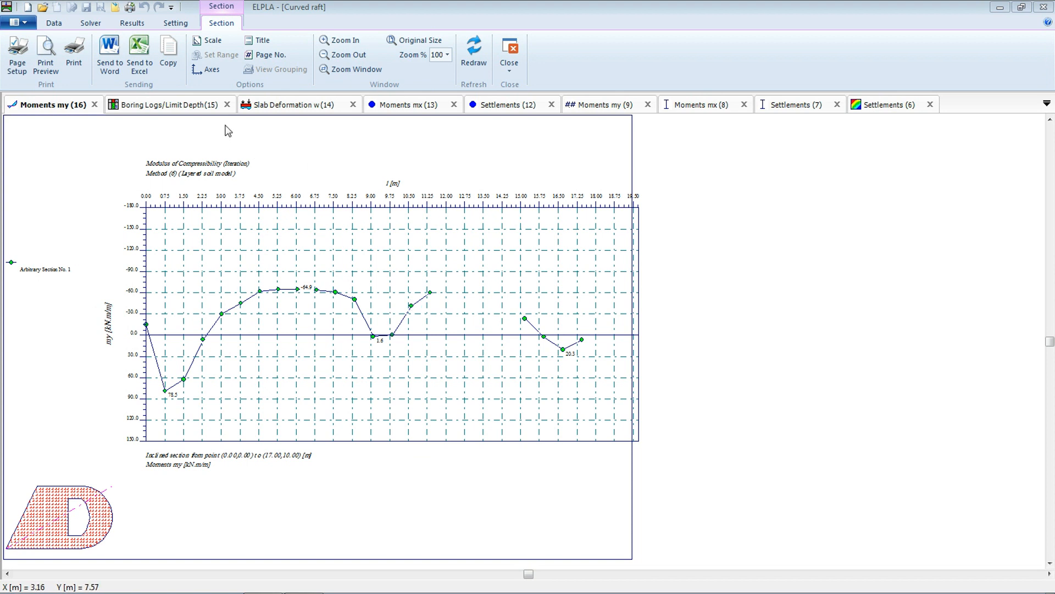
# - List all data tables through the text editor with both headers and page numbering from 1, and page through the node coordinates
pyautogui.click(134, 24)
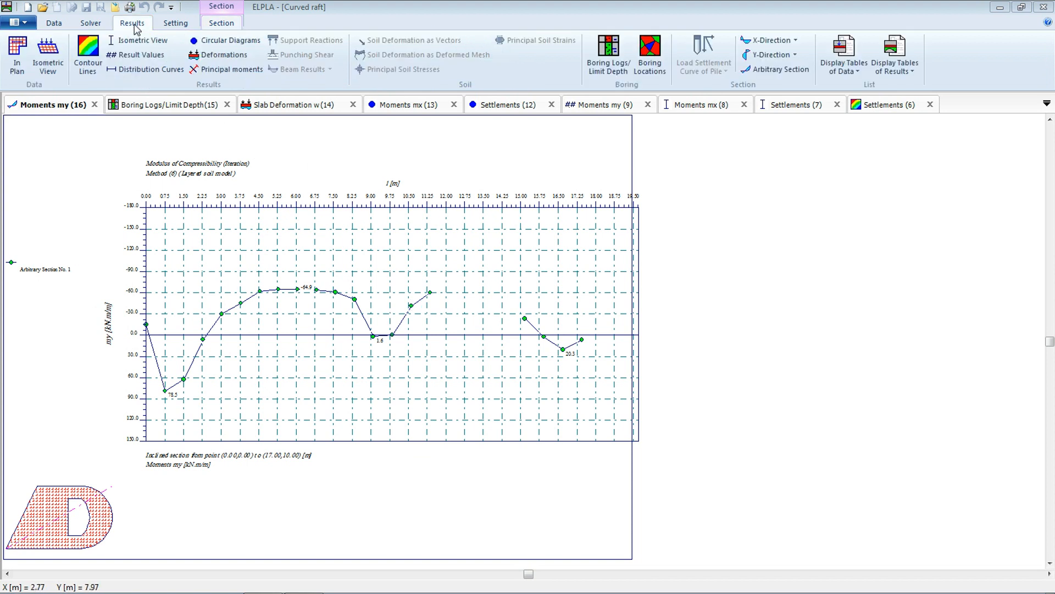
pyautogui.click(854, 77)
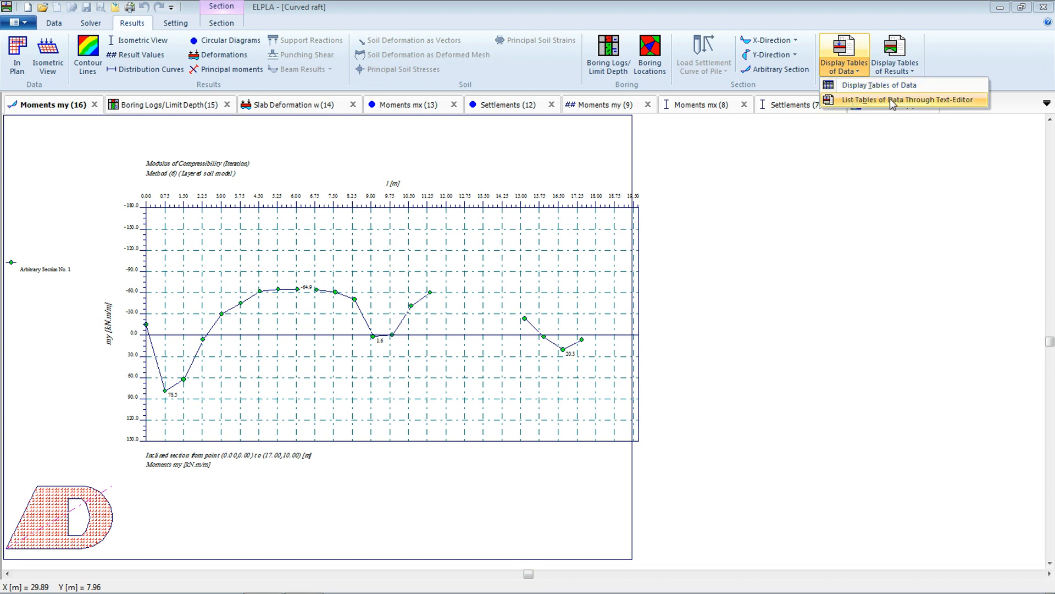
pyautogui.click(925, 100)
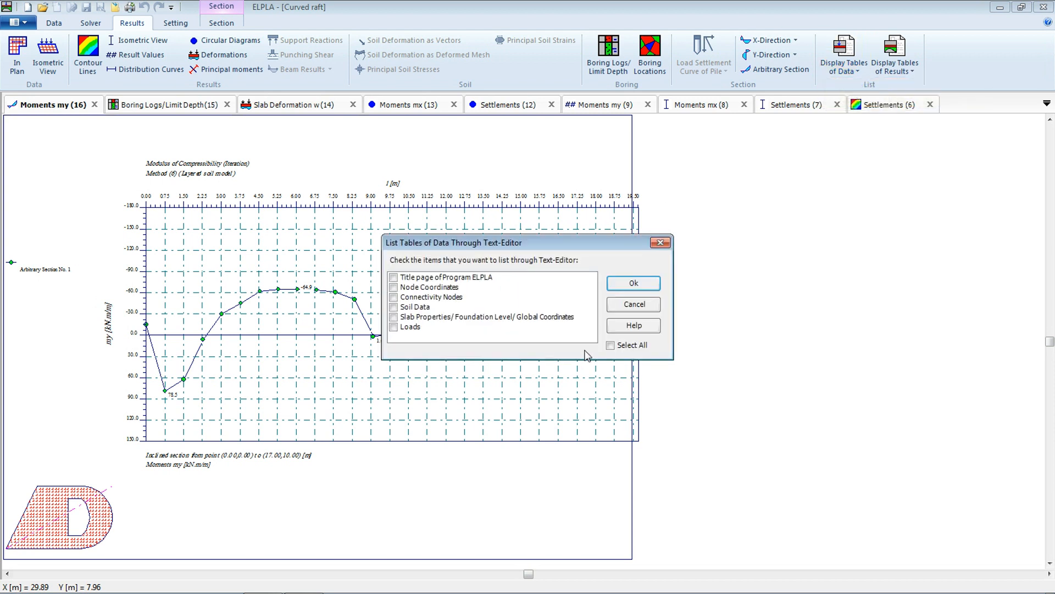
pyautogui.click(623, 346)
pyautogui.click(634, 283)
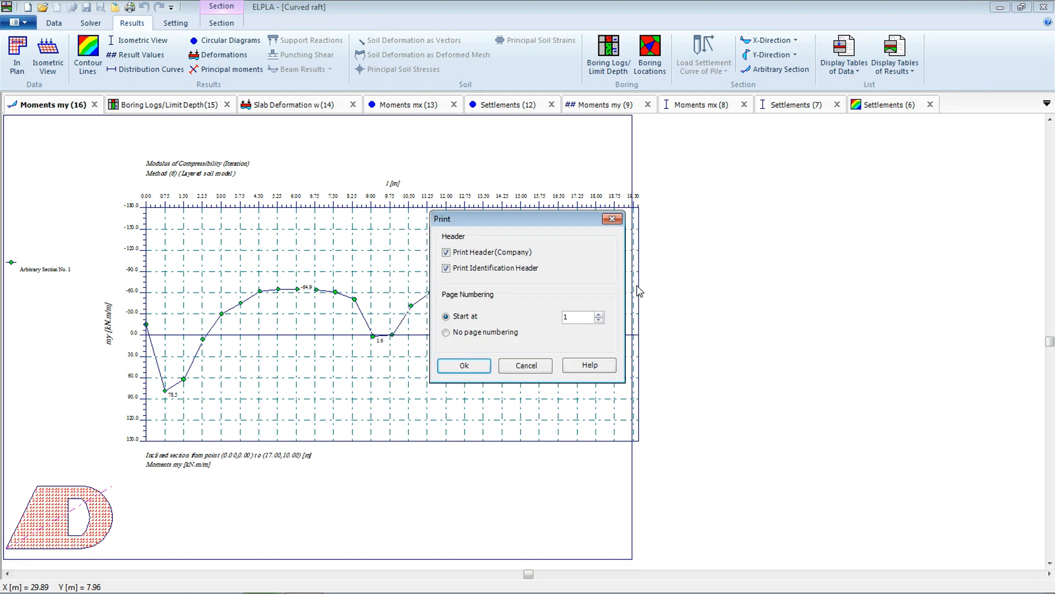
pyautogui.click(472, 364)
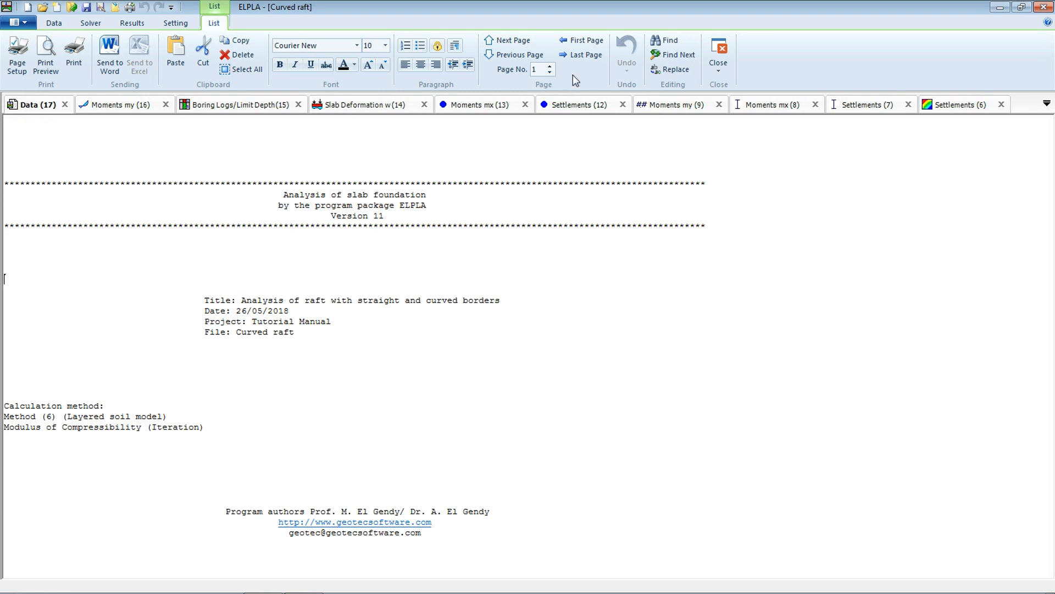
pyautogui.click(511, 40)
pyautogui.click(511, 40)
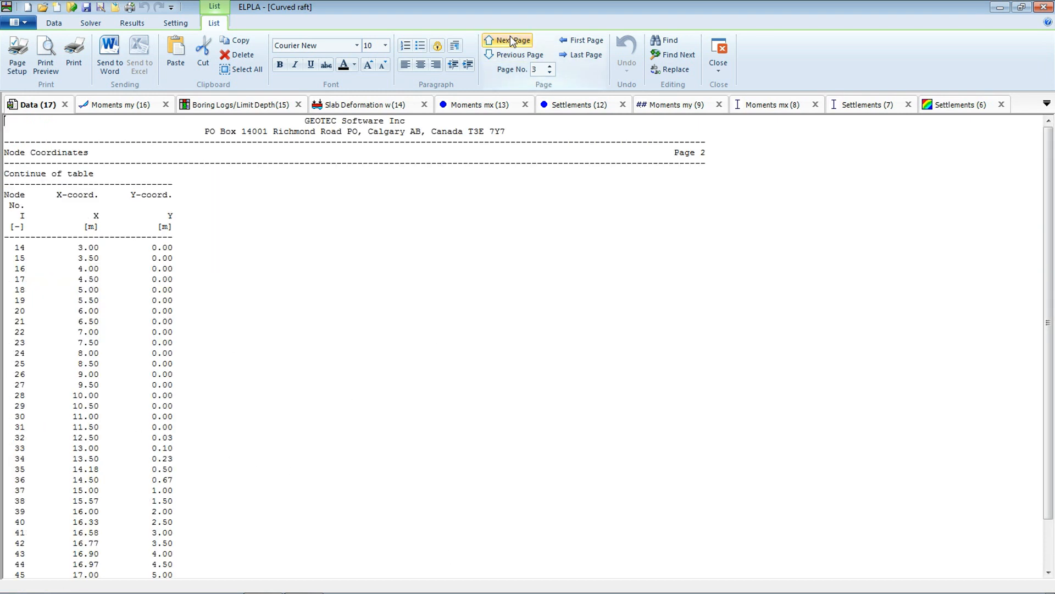
pyautogui.click(511, 40)
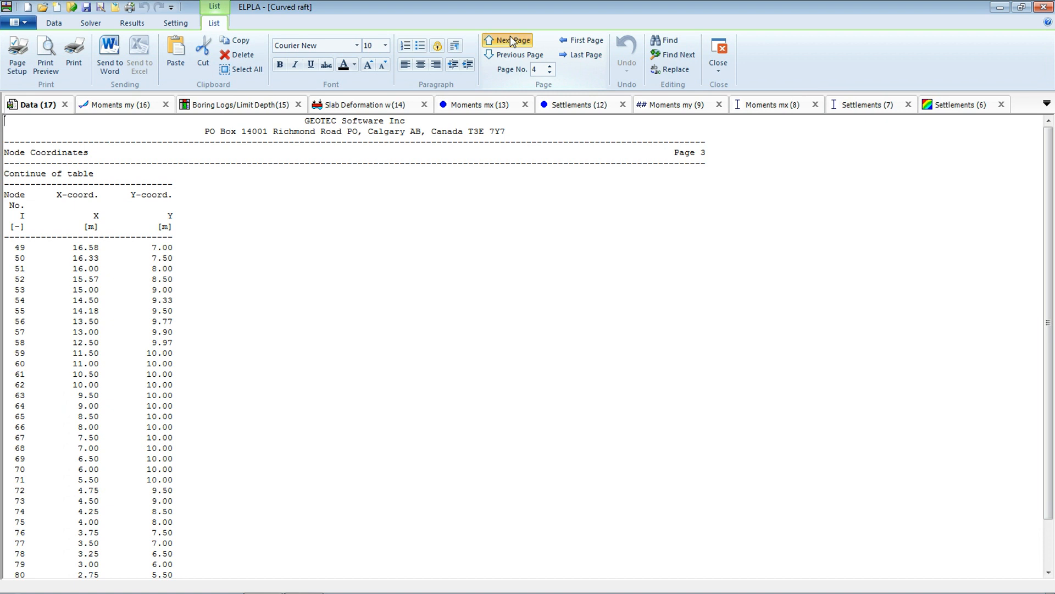
pyautogui.click(511, 40)
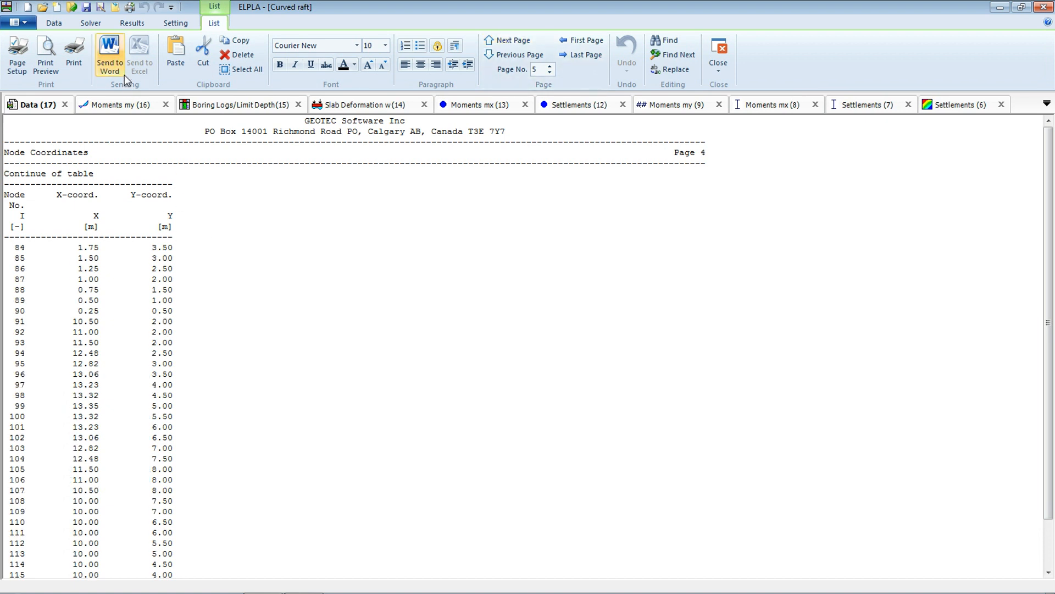
# - List all result tables through the text editor with both headers and page numbering starting at 35
pyautogui.click(131, 25)
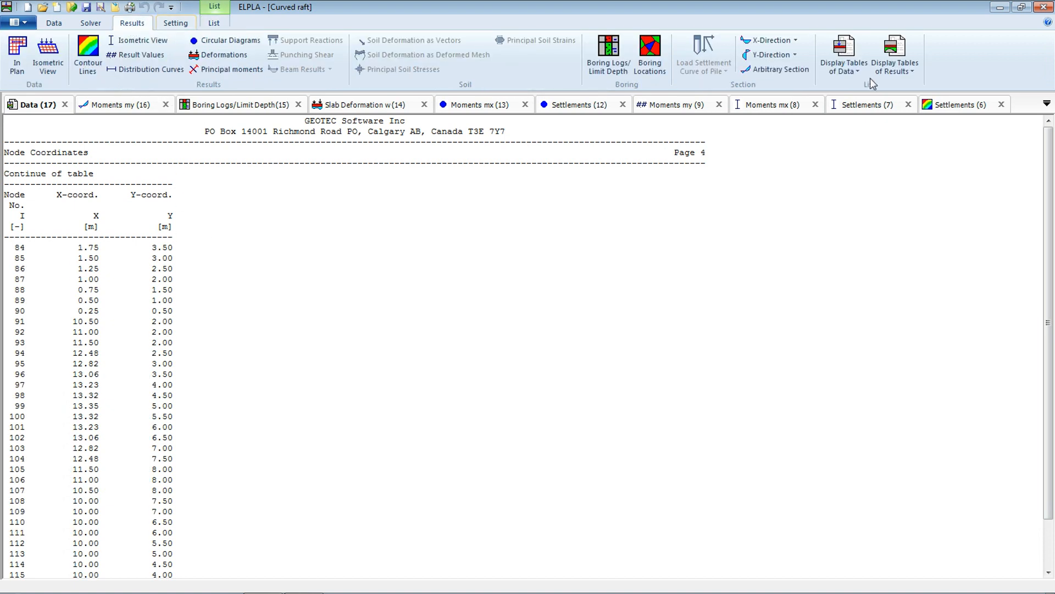
pyautogui.click(895, 55)
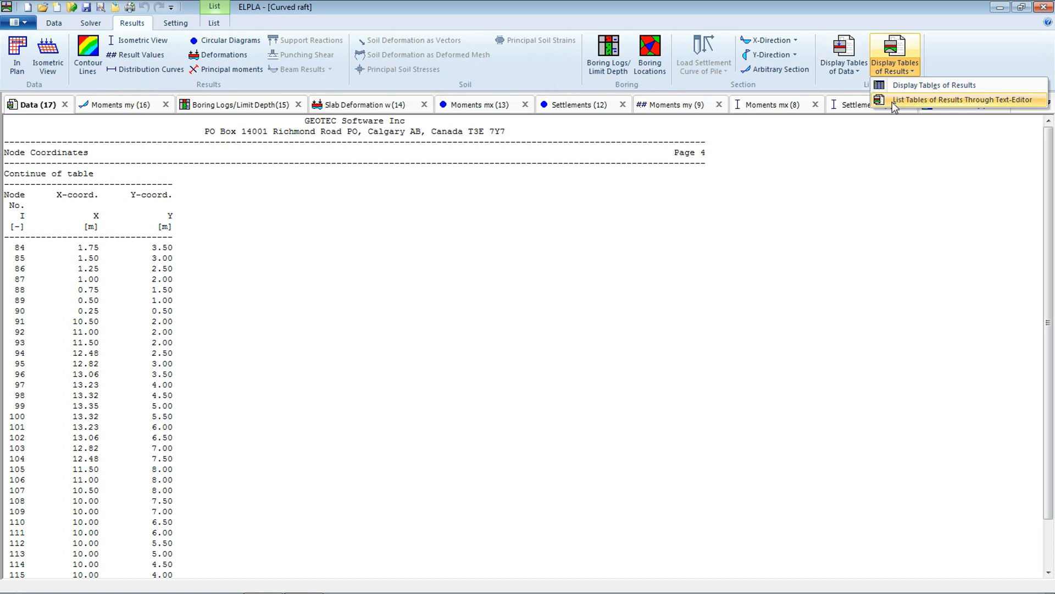
pyautogui.click(892, 101)
pyautogui.click(634, 347)
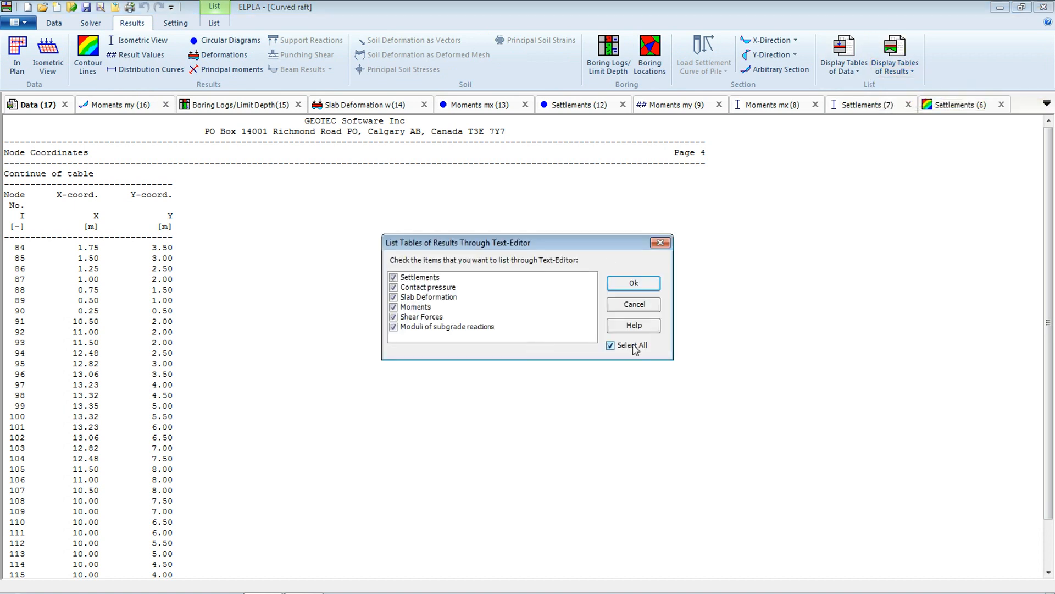
pyautogui.click(633, 283)
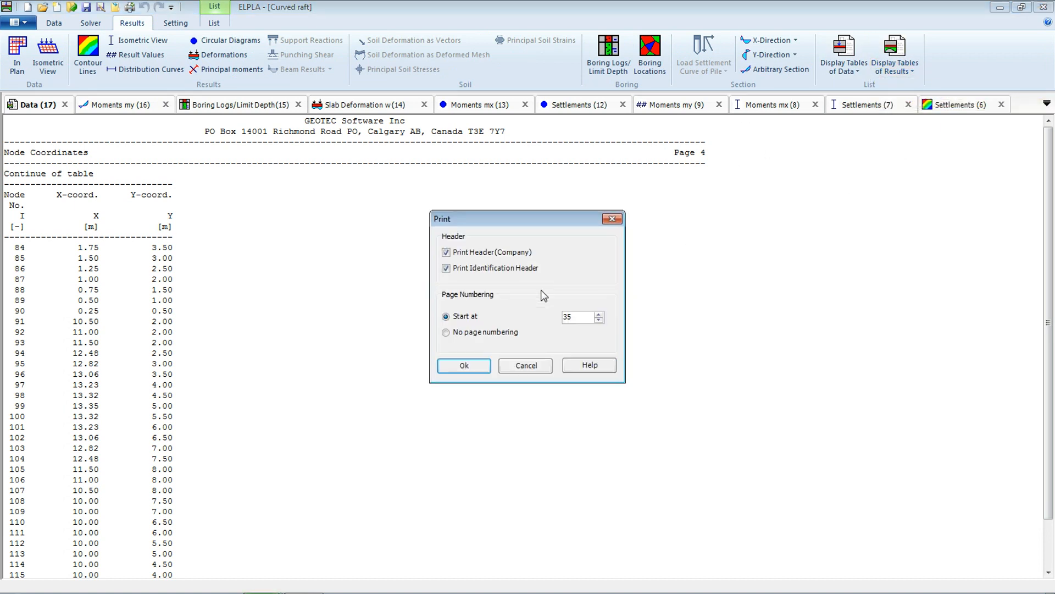
pyautogui.click(465, 365)
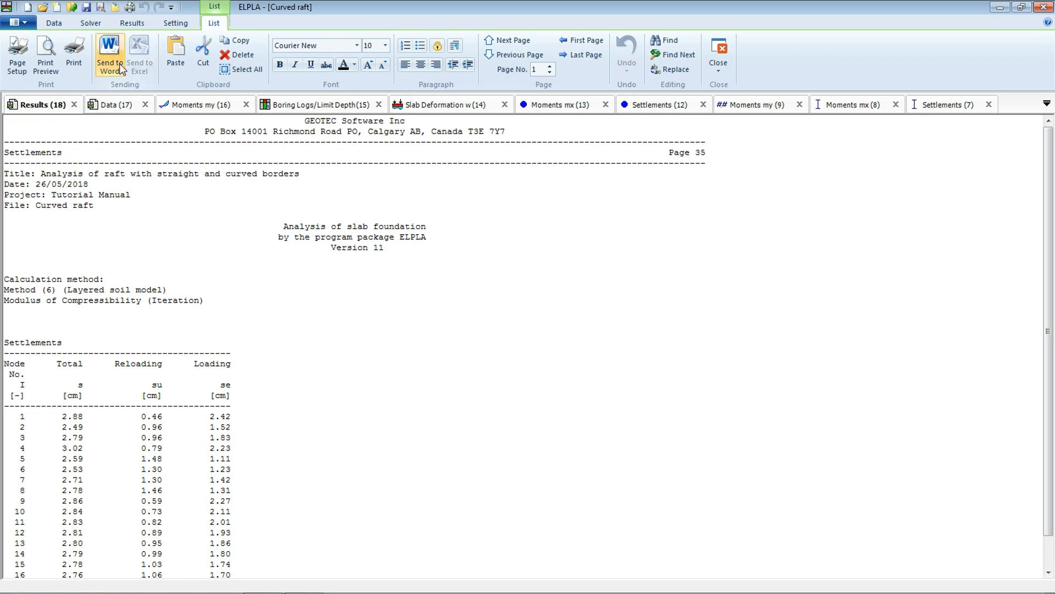
# - Display the settlements results as a table and select the reloading settlement of node 10
pyautogui.click(137, 24)
pyautogui.click(895, 60)
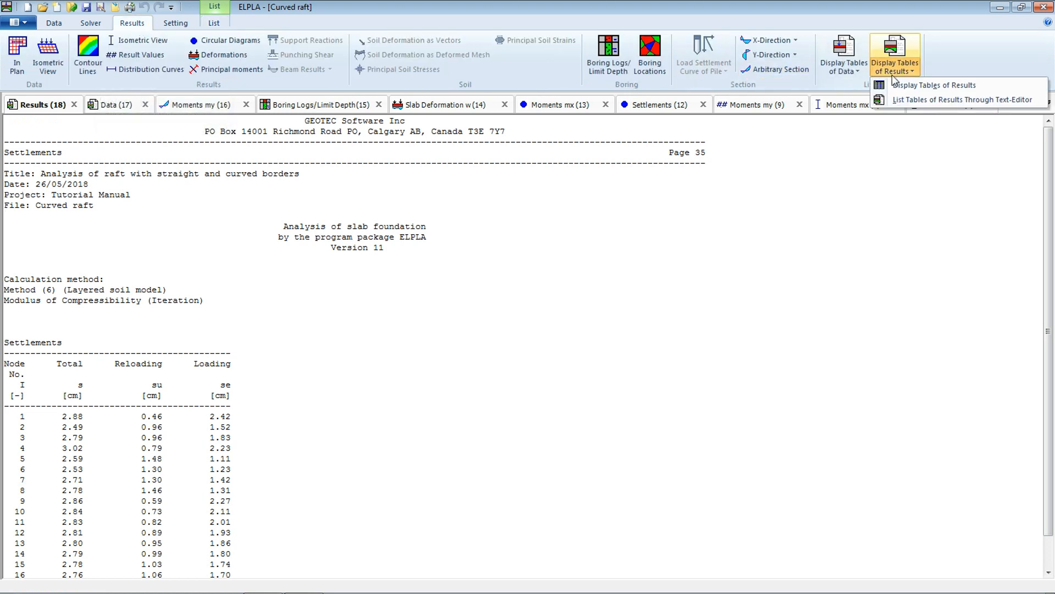
pyautogui.click(925, 88)
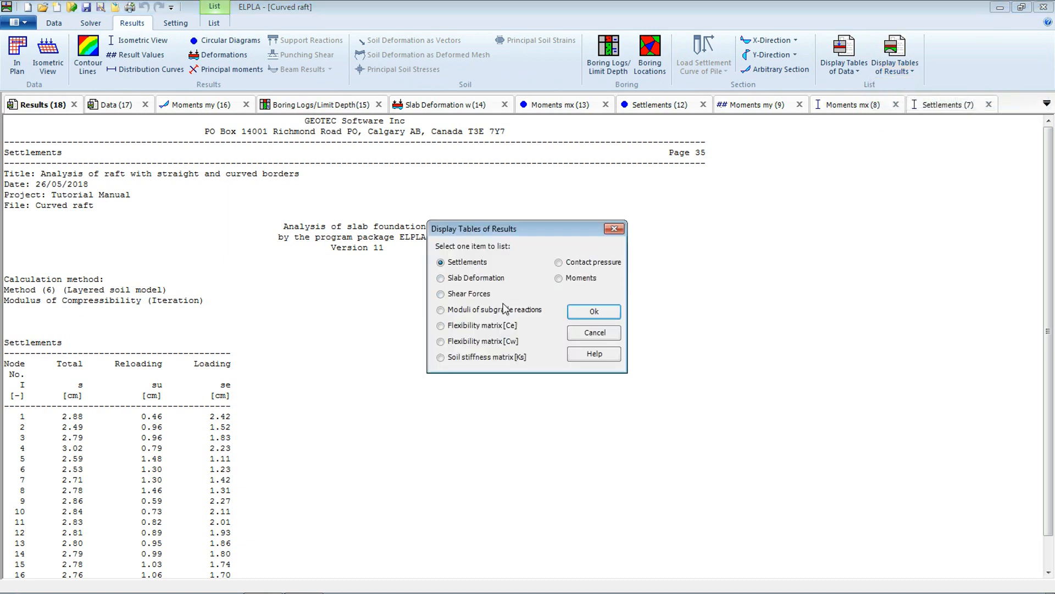
pyautogui.click(593, 312)
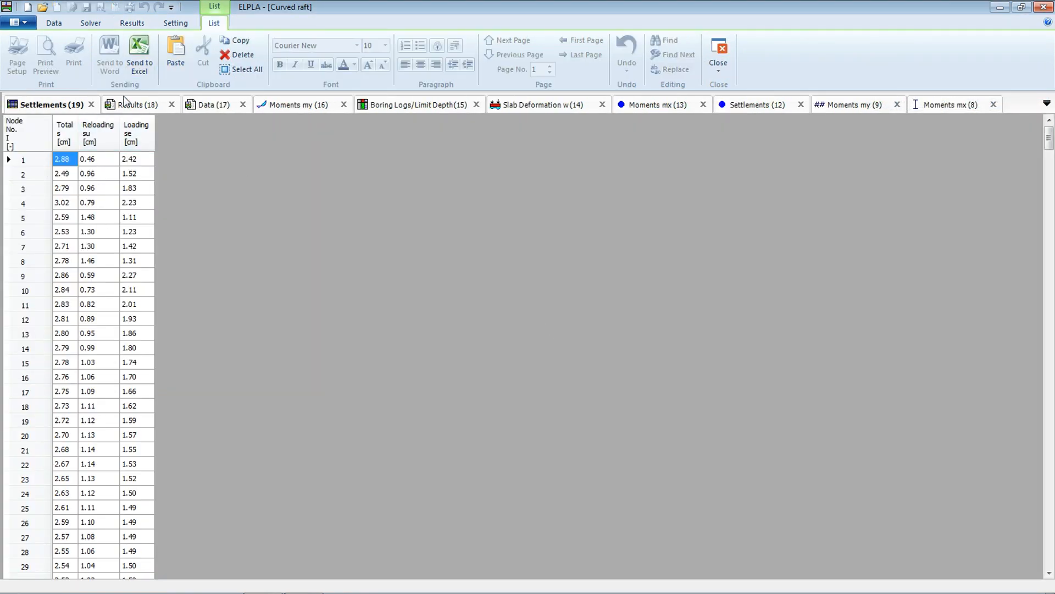
pyautogui.click(113, 293)
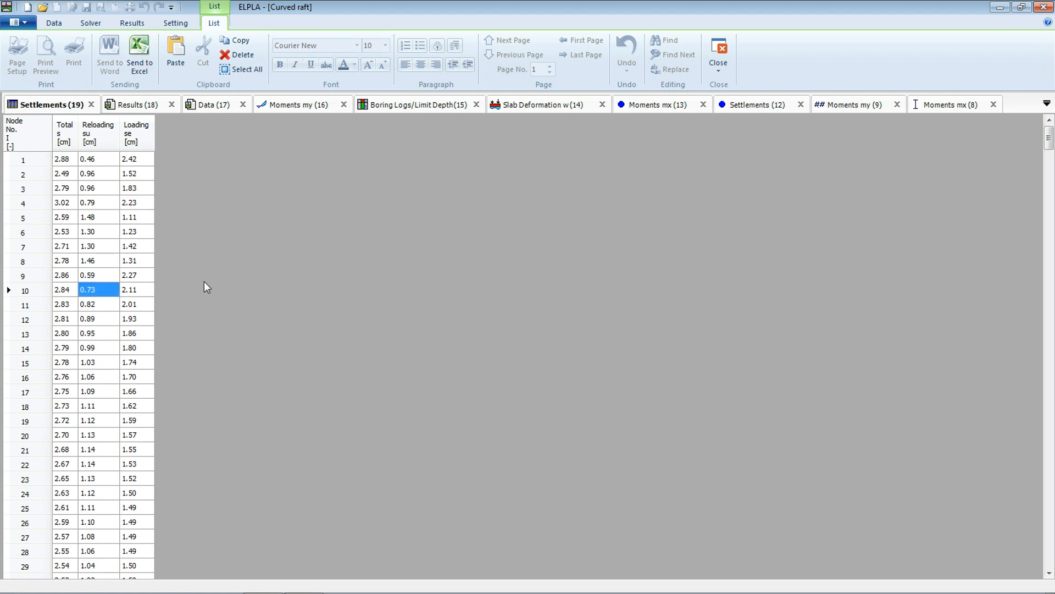